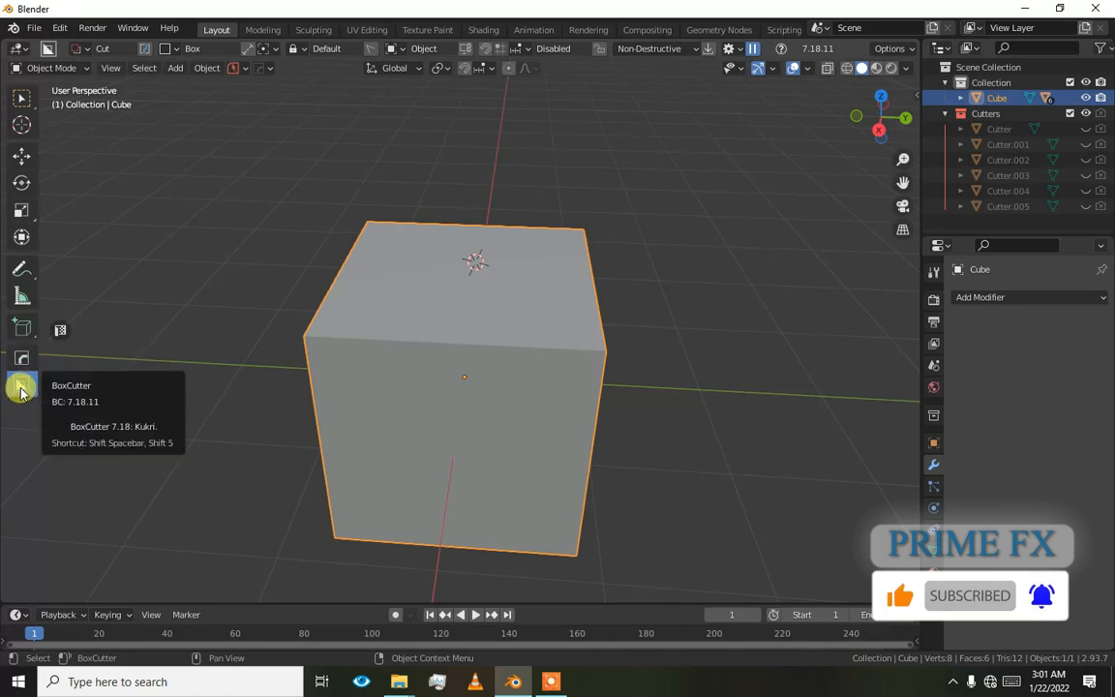
# - Try a BoxCutter box cut into the cube's upper side edge, and undo the cut
pyautogui.moveTo(374, 323); pyautogui.dragTo(291, 348, button='middle')
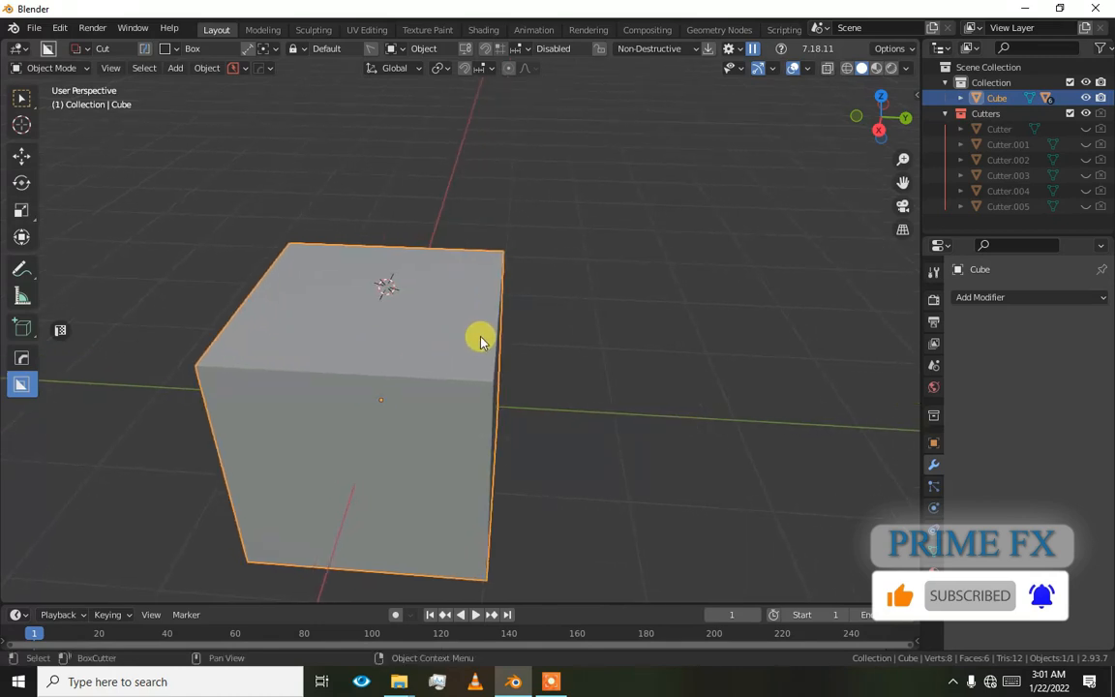
pyautogui.keyDown('alt'); pyautogui.moveTo(480, 336); pyautogui.dragTo(423, 337, button='middle'); pyautogui.keyUp('alt')
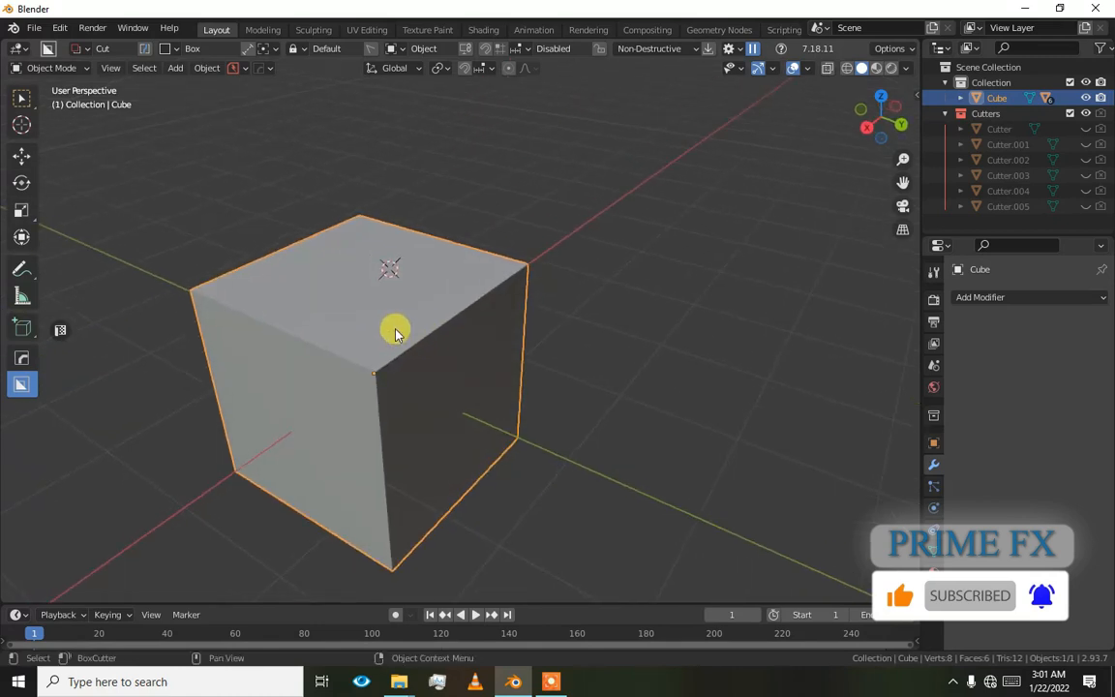
pyautogui.keyDown('shift'); pyautogui.moveTo(390, 330); pyautogui.dragTo(408, 335, button='middle'); pyautogui.keyUp('shift')
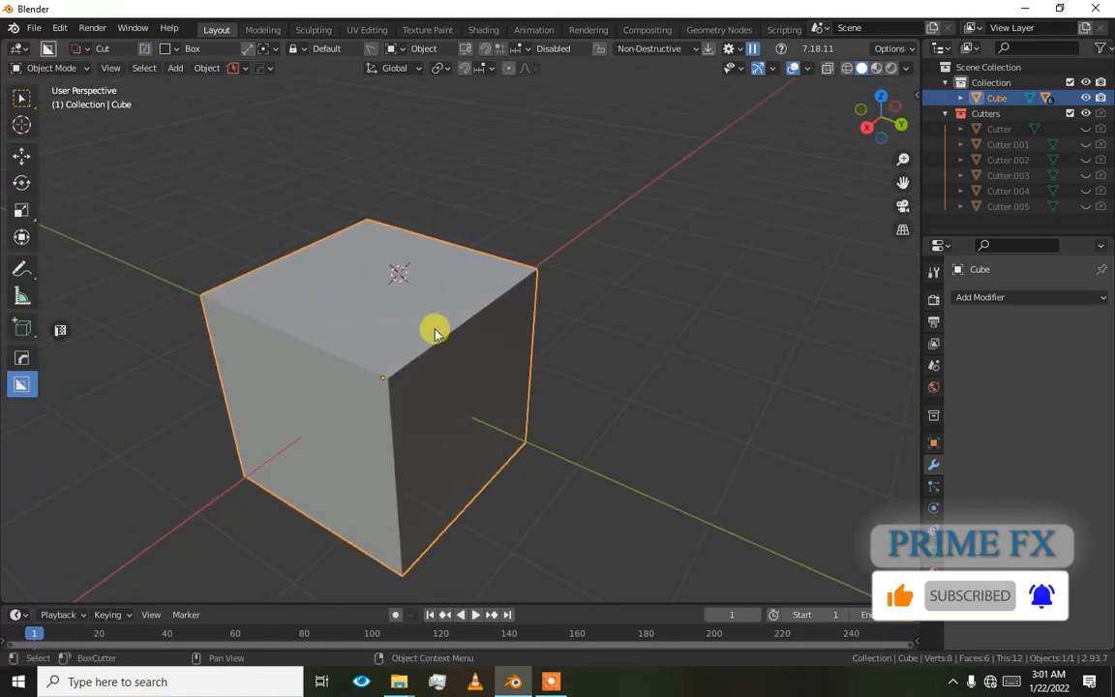
pyautogui.moveTo(475, 289)
pyautogui.mouseDown()
pyautogui.moveTo(438, 348)
pyautogui.moveTo(480, 408)
pyautogui.moveTo(514, 418)
pyautogui.moveTo(536, 492)
pyautogui.mouseUp()
pyautogui.keyDown('alt'); pyautogui.moveTo(536, 493); pyautogui.dragTo(375, 396, button='middle'); pyautogui.keyUp('alt')
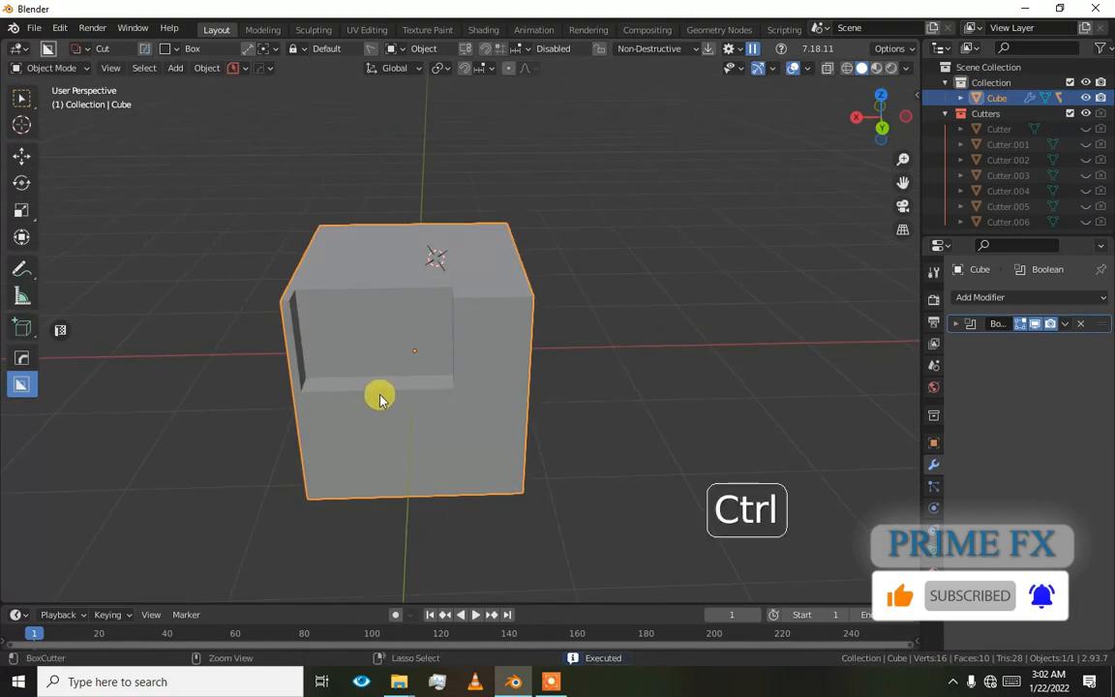
pyautogui.hotkey('ctrl', 'z')
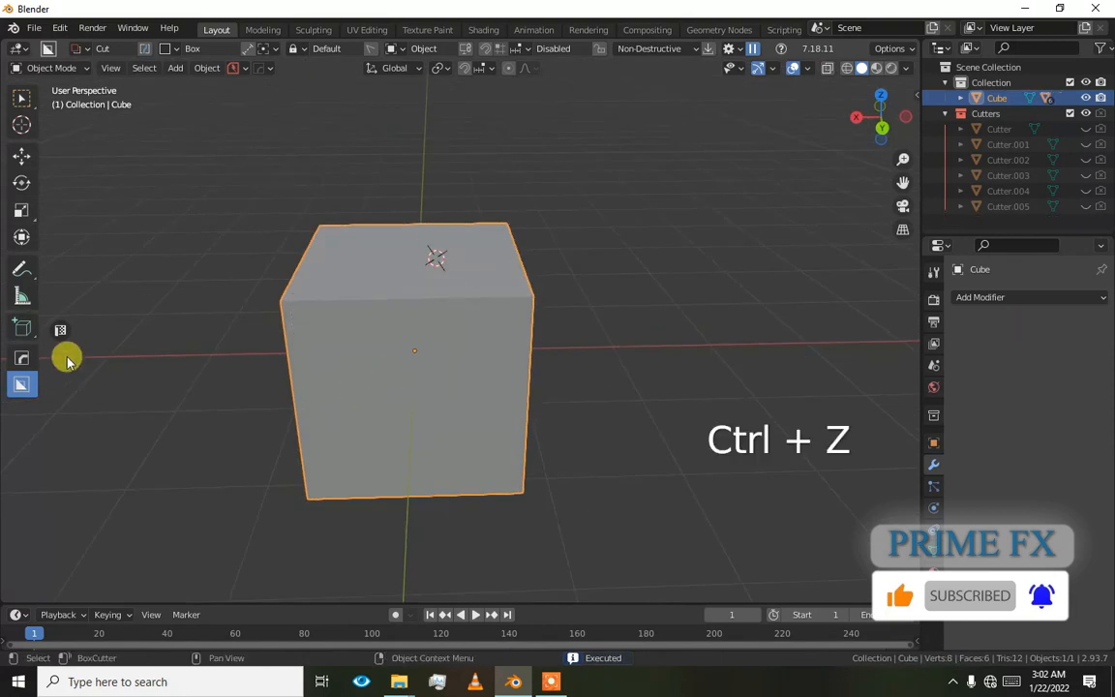
# - Cut a small box notch out of one upper corner of the cube, and undo it
pyautogui.keyDown('alt'); pyautogui.moveTo(439, 299); pyautogui.dragTo(430, 387, button='middle'); pyautogui.keyUp('alt')
pyautogui.moveTo(369, 367); pyautogui.dragTo(287, 516)
pyautogui.click(290, 497)
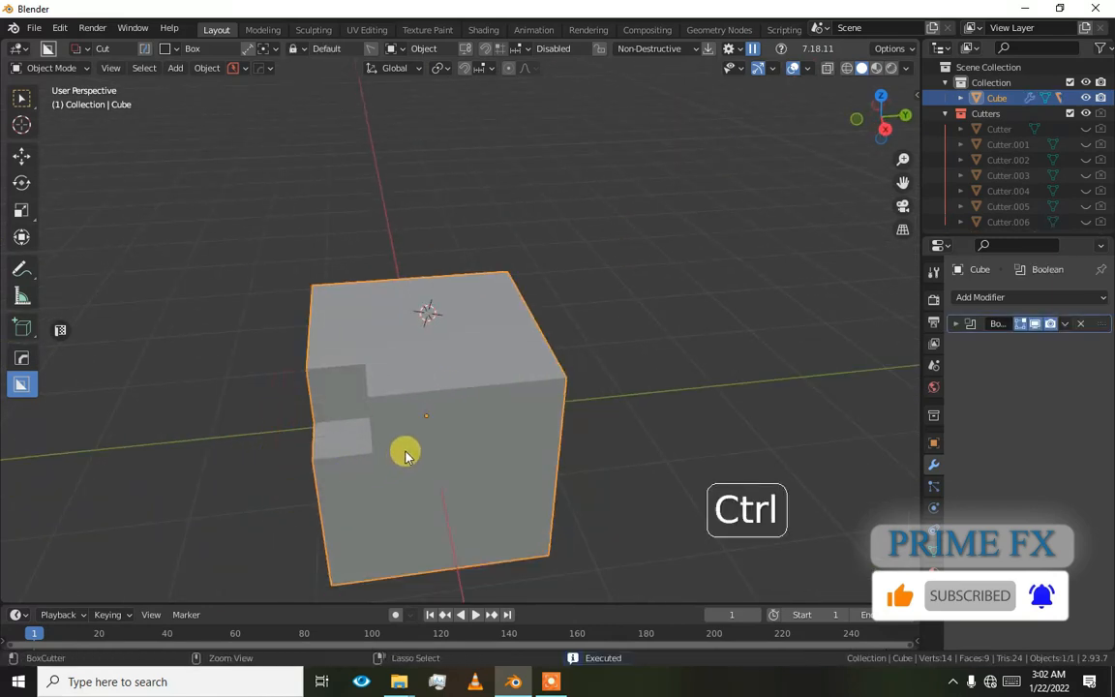
pyautogui.hotkey('ctrl', 'z')
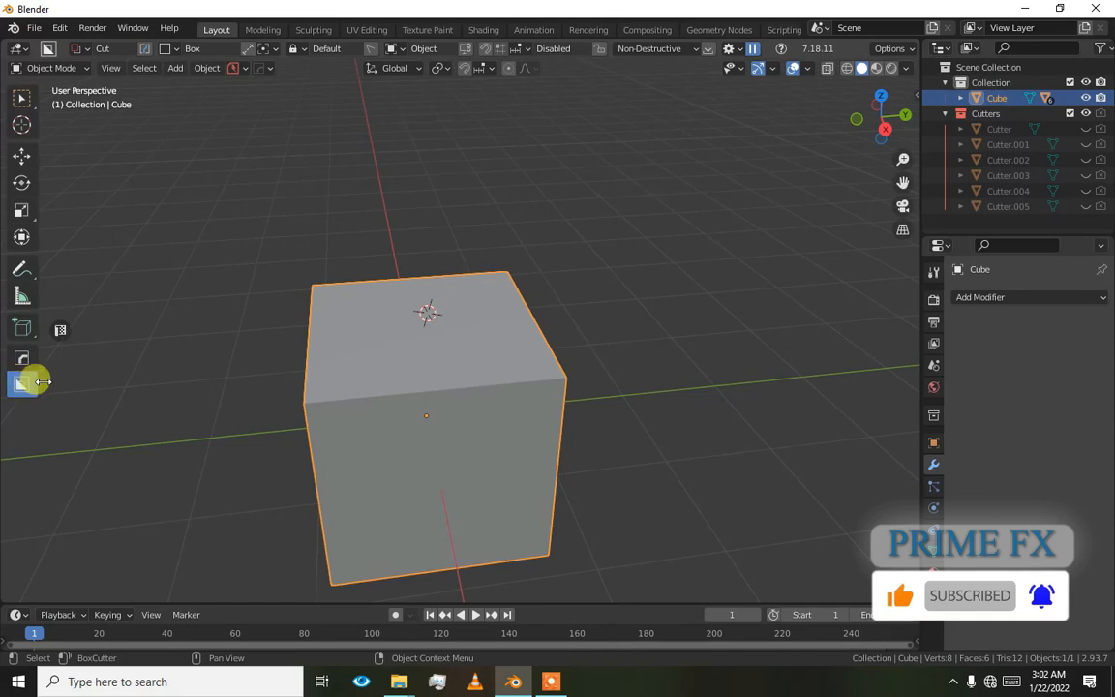
# - Switch back and forth between the HardOps and BoxCutter tools, ending with BoxCutter active
pyautogui.press('alt')
pyautogui.hotkey('alt', 'w')
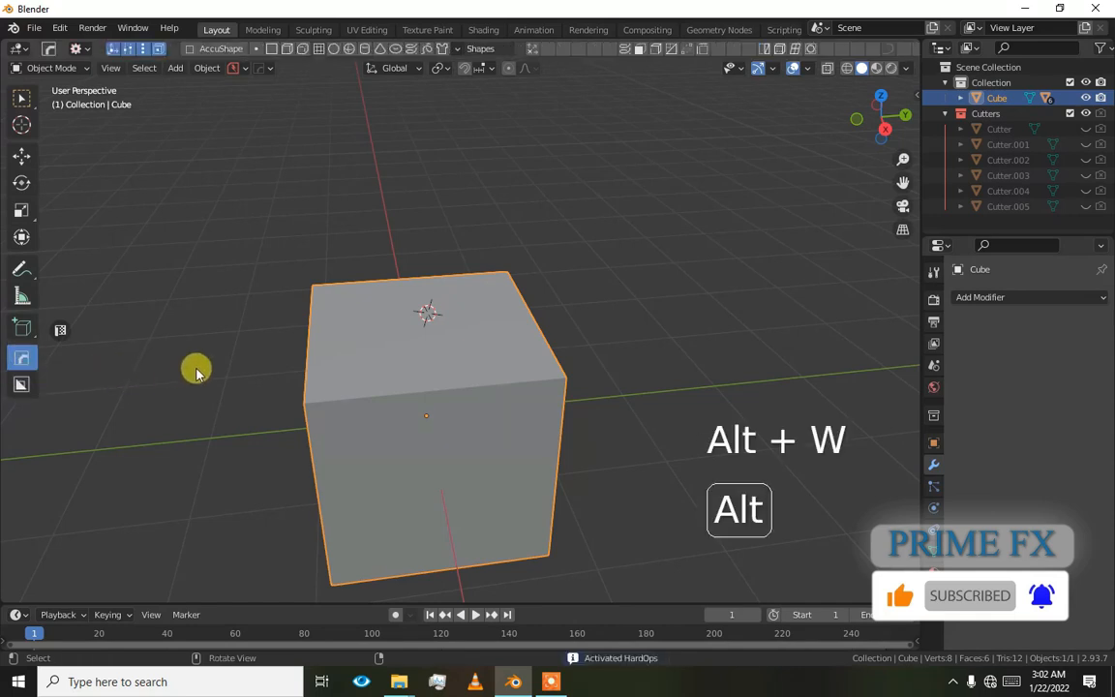
pyautogui.hotkey('alt', 'w')
pyautogui.hotkey('alt', 'w')
pyautogui.hotkey('alt', 'w')
pyautogui.hotkey('alt', 'w')
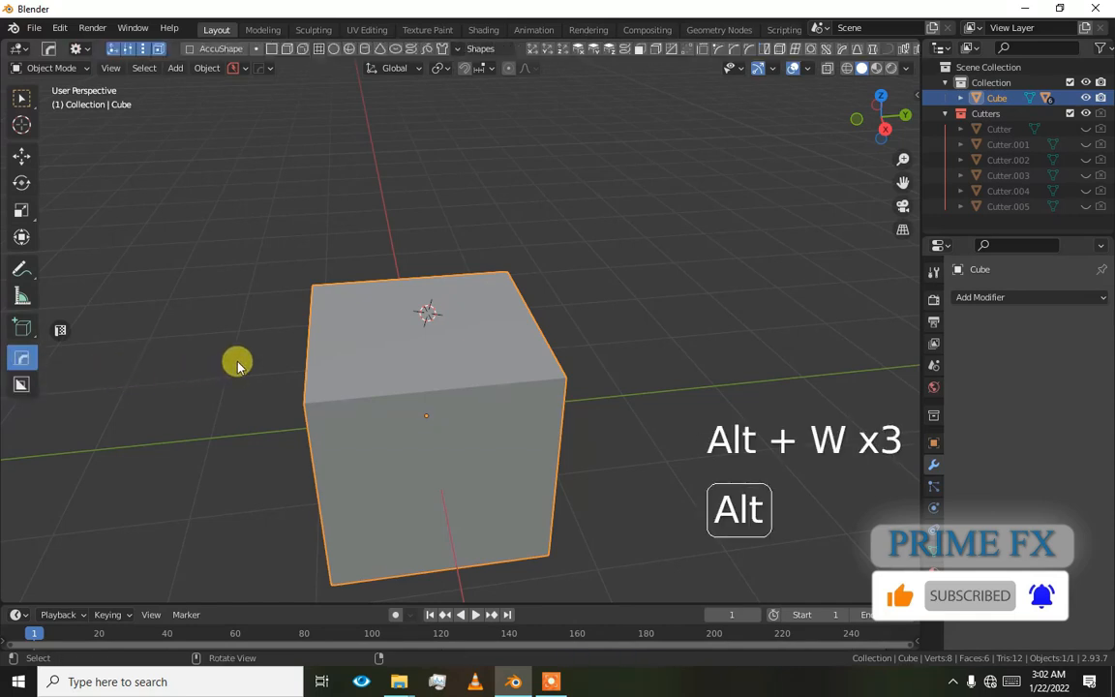
pyautogui.hotkey('alt', 'w')
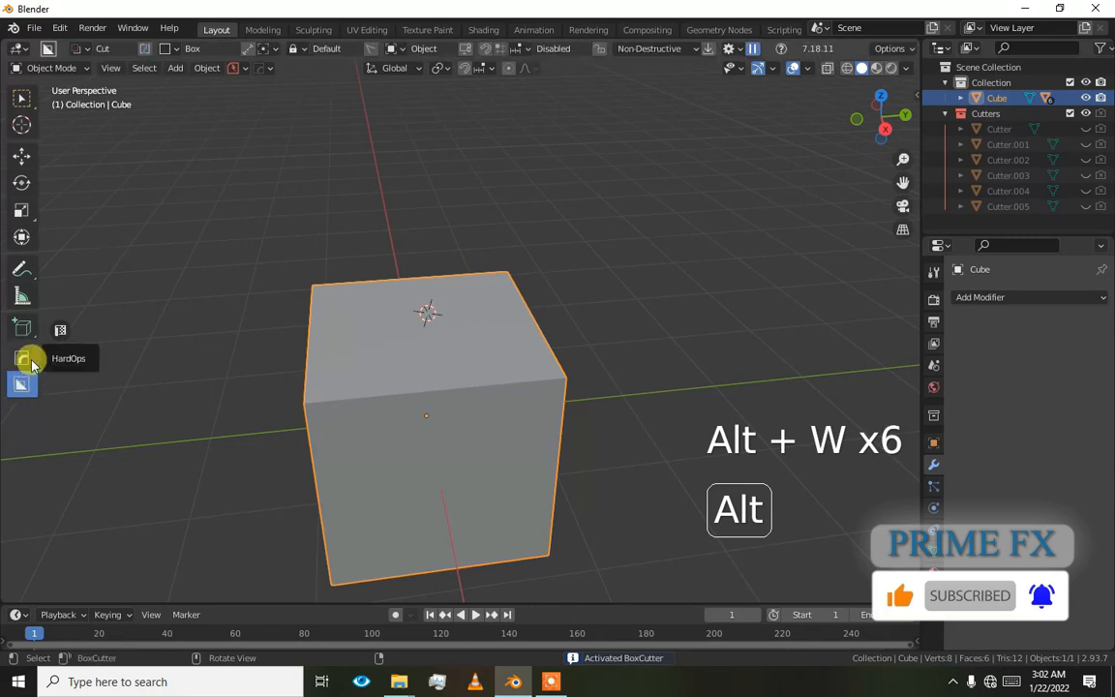
pyautogui.press('alt')
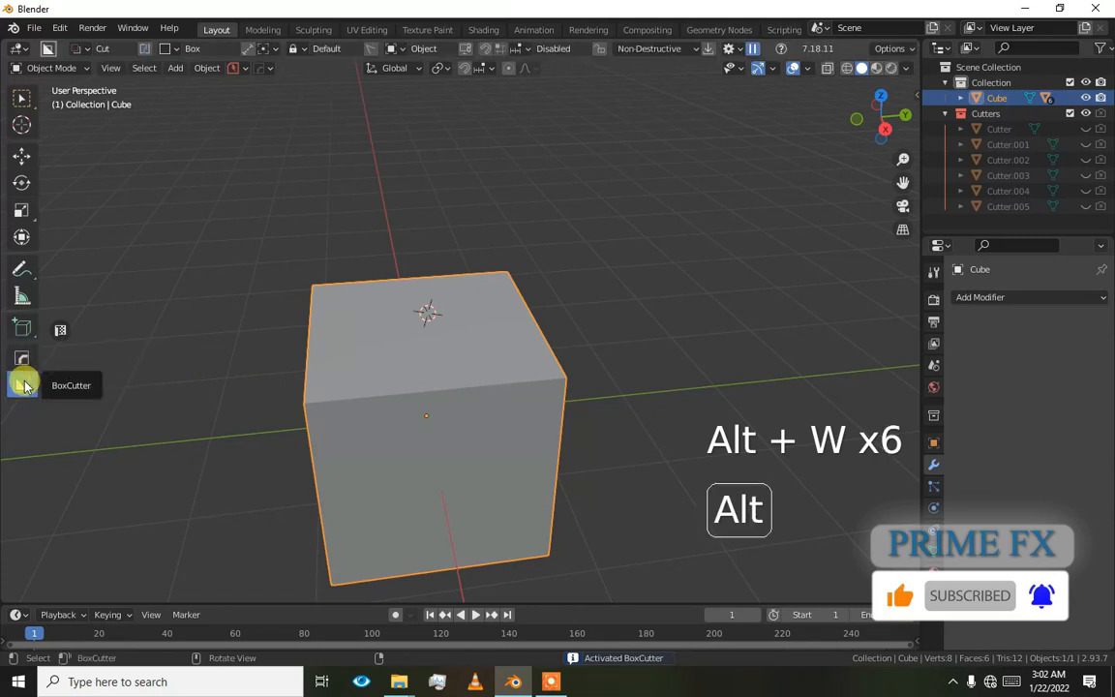
pyautogui.moveTo(375, 355)
pyautogui.mouseDown()
pyautogui.moveTo(329, 416)
pyautogui.moveTo(283, 423)
pyautogui.moveTo(273, 507)
pyautogui.moveTo(291, 478)
pyautogui.mouseUp()
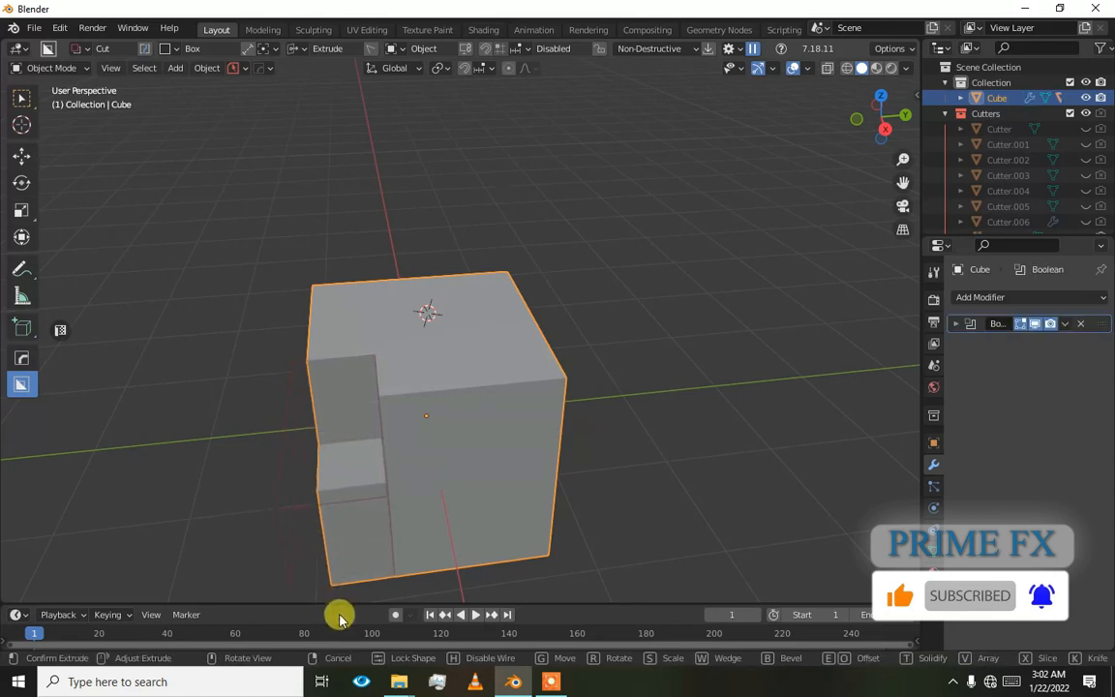
pyautogui.rightClick(368, 470)
pyautogui.keyDown('alt'); pyautogui.moveTo(362, 370); pyautogui.dragTo(410, 365); pyautogui.keyUp('alt')
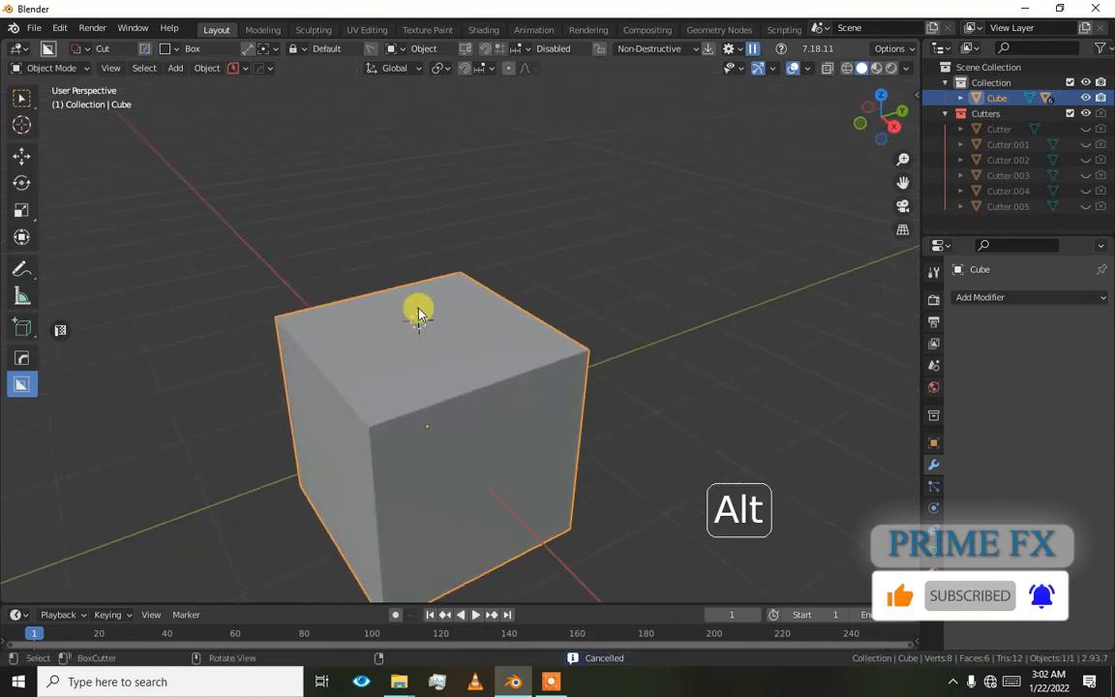
# - Keep the shape alignment on Object and draw a box shape in the empty space beside the cube
pyautogui.click(400, 51)
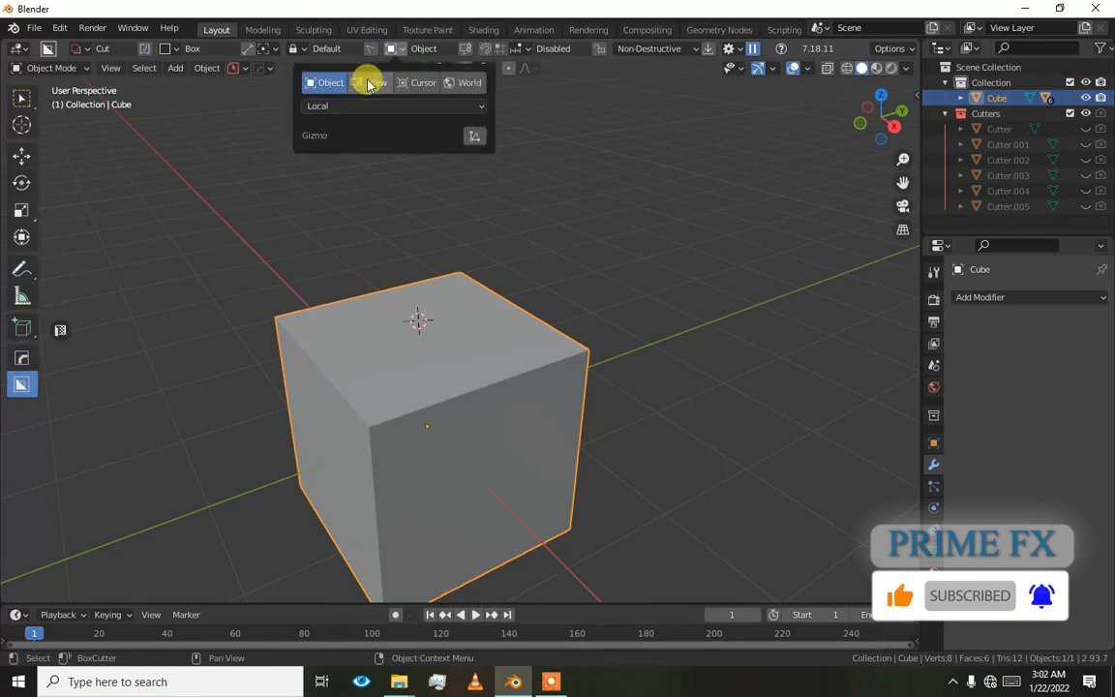
pyautogui.click(320, 83)
pyautogui.scroll(-3, 478, 306)
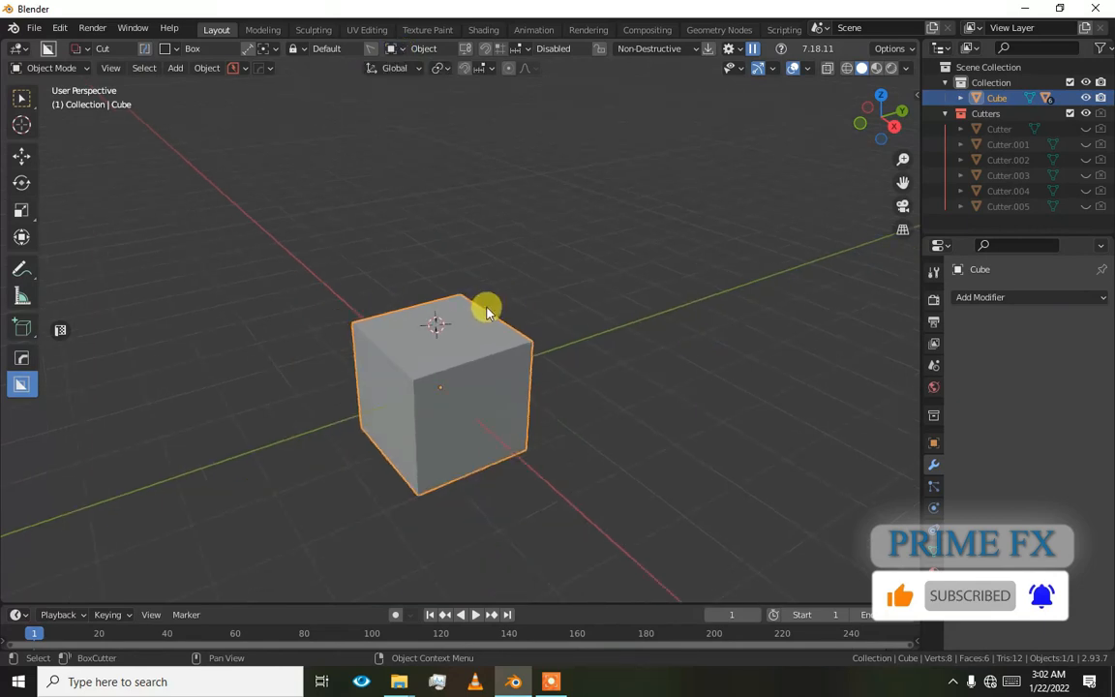
pyautogui.moveTo(610, 294); pyautogui.dragTo(539, 371)
pyautogui.moveTo(657, 392); pyautogui.dragTo(640, 393)
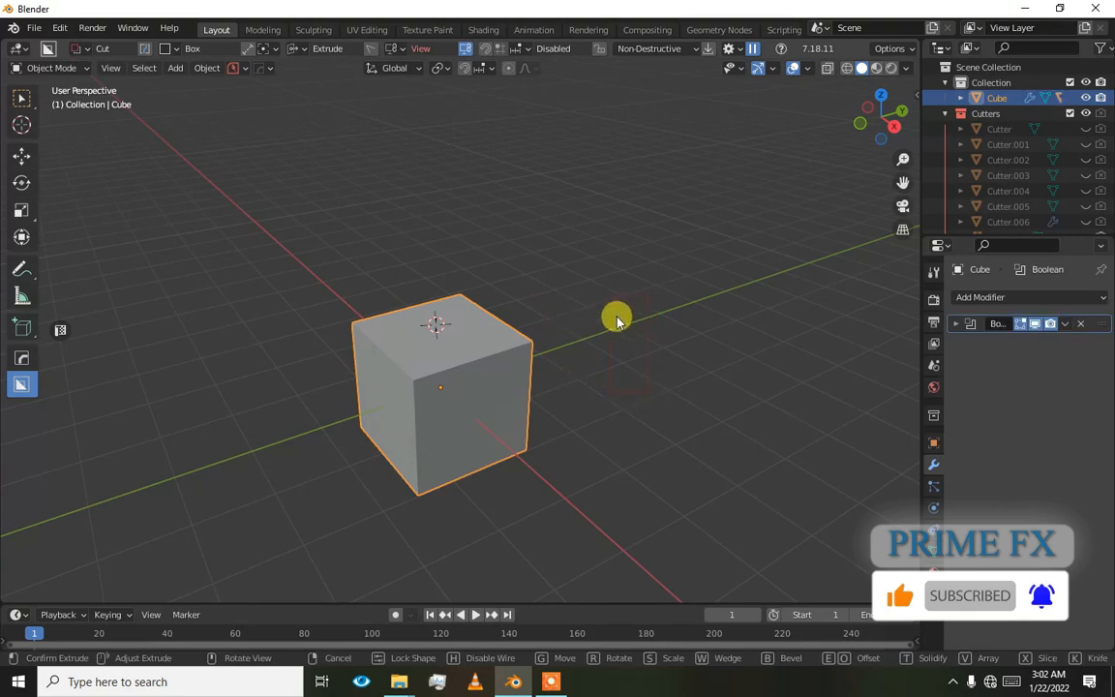
pyautogui.keyDown('shift'); pyautogui.moveTo(629, 315); pyautogui.dragTo(568, 320, button='middle'); pyautogui.keyUp('shift')
pyautogui.keyDown('alt'); pyautogui.moveTo(586, 324); pyautogui.dragTo(454, 344); pyautogui.keyUp('alt')
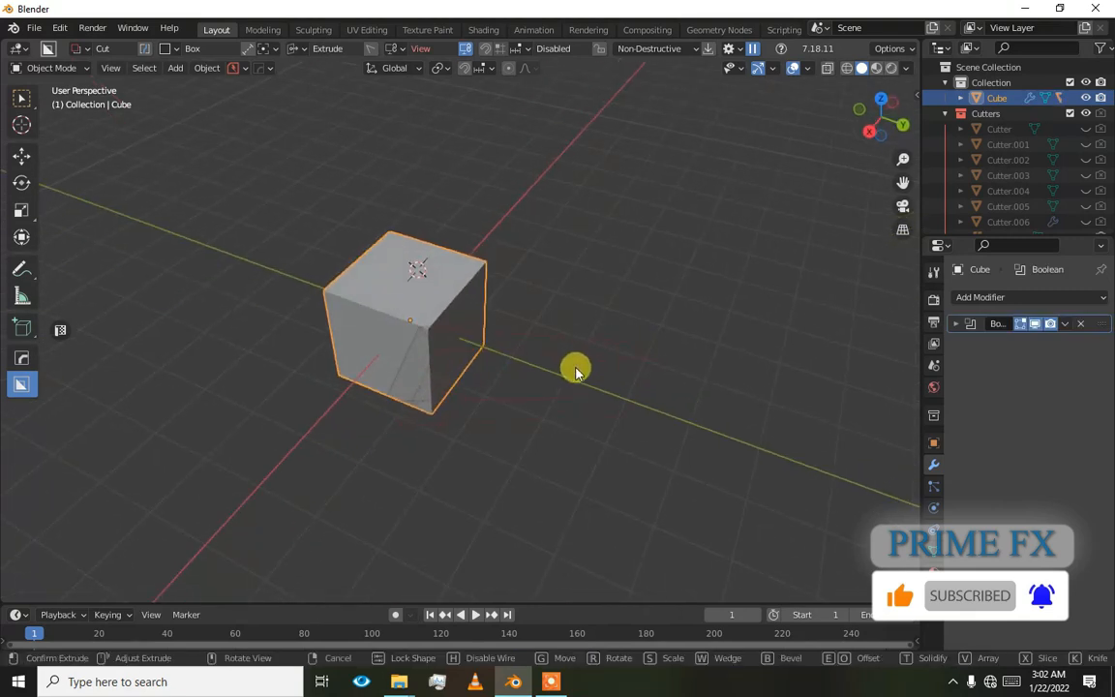
# - Switch the drawn shape to Make mode, create it as a separate box beside the cube, and delete that box
pyautogui.press('a')
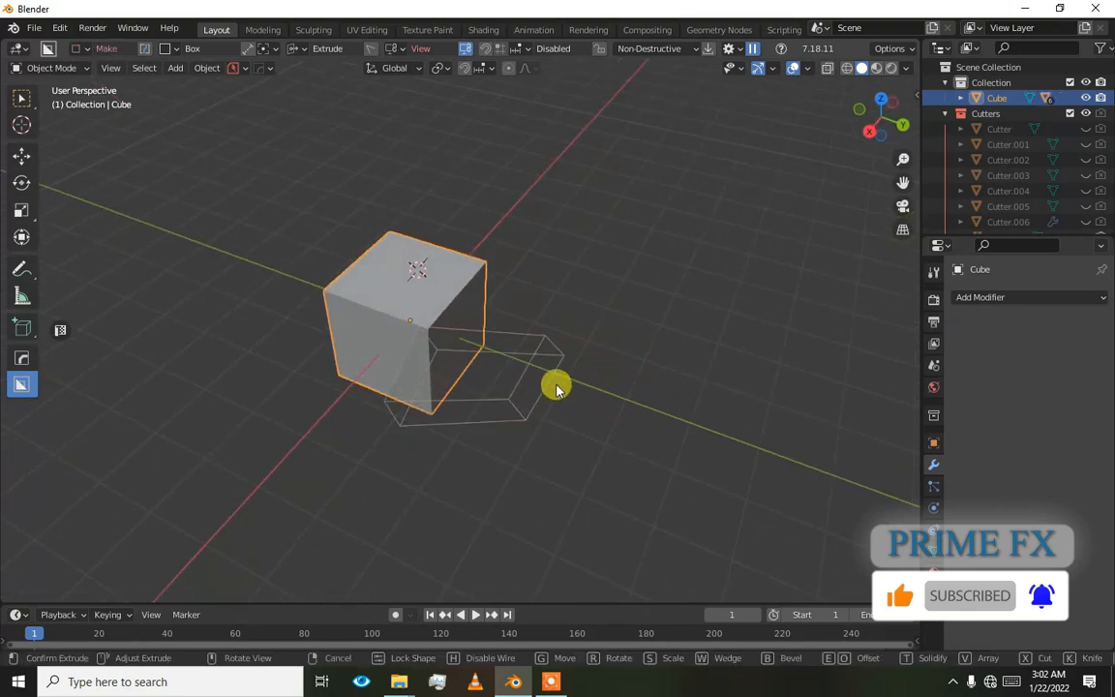
pyautogui.click(609, 404)
pyautogui.click(608, 397)
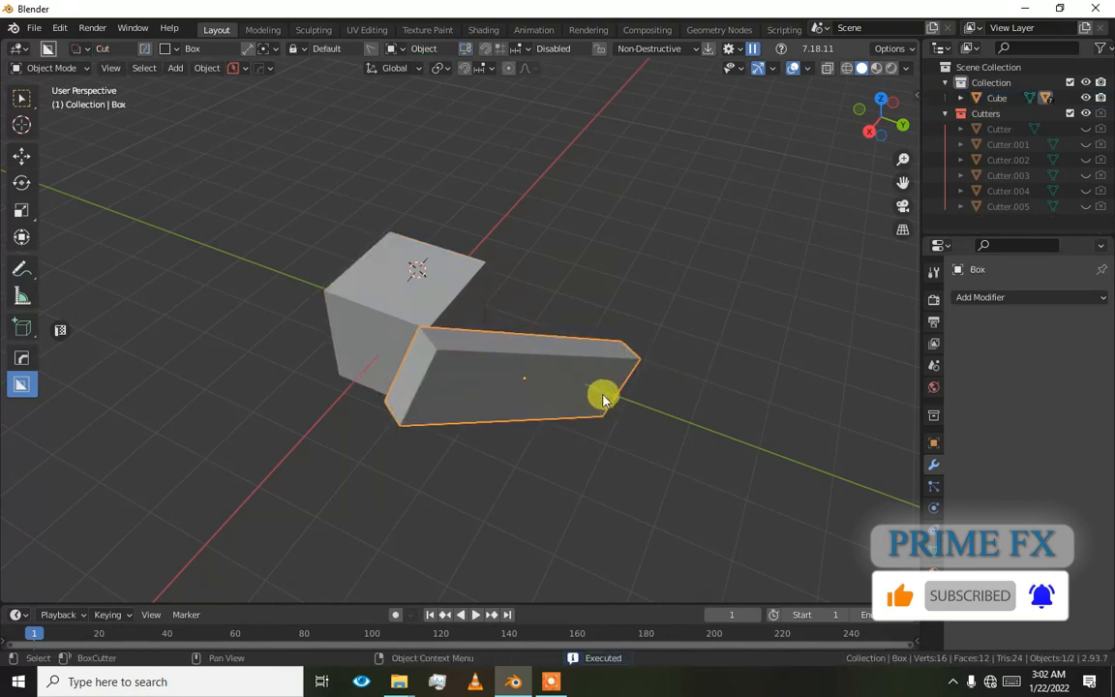
pyautogui.press('x')
pyautogui.click(597, 393)
# - Reselect the cube and cut a box-shaped notch down through its top front edge
pyautogui.moveTo(427, 326); pyautogui.dragTo(500, 353, button='middle')
pyautogui.scroll(2, 493, 335)
pyautogui.moveTo(503, 315); pyautogui.dragTo(449, 338)
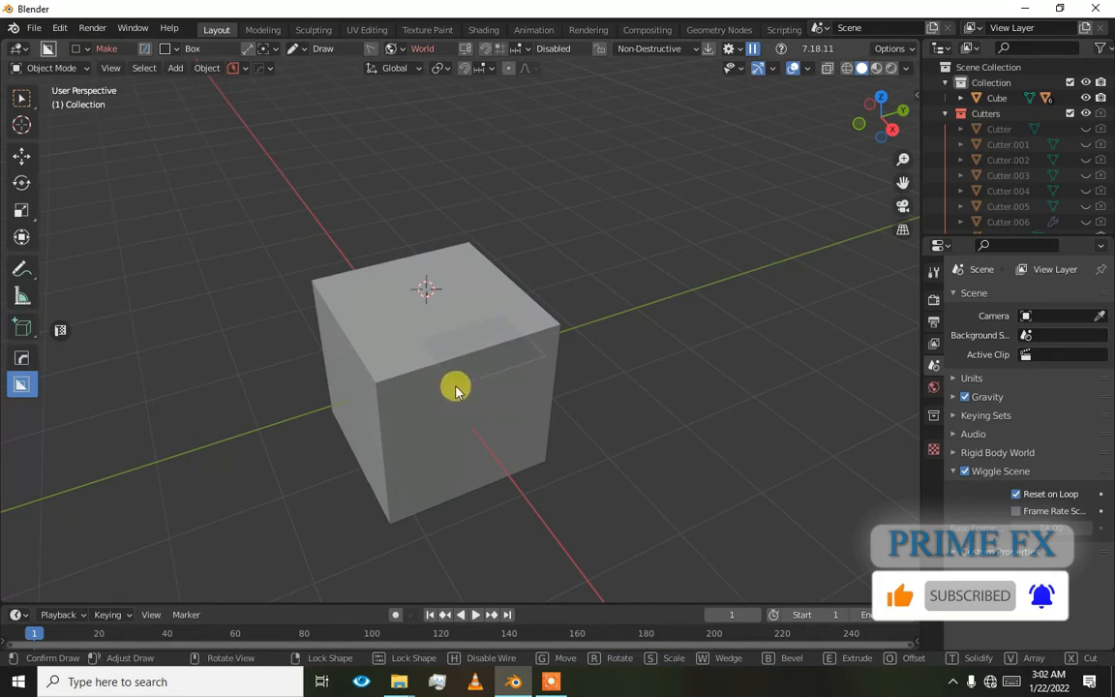
pyautogui.press('Escape')
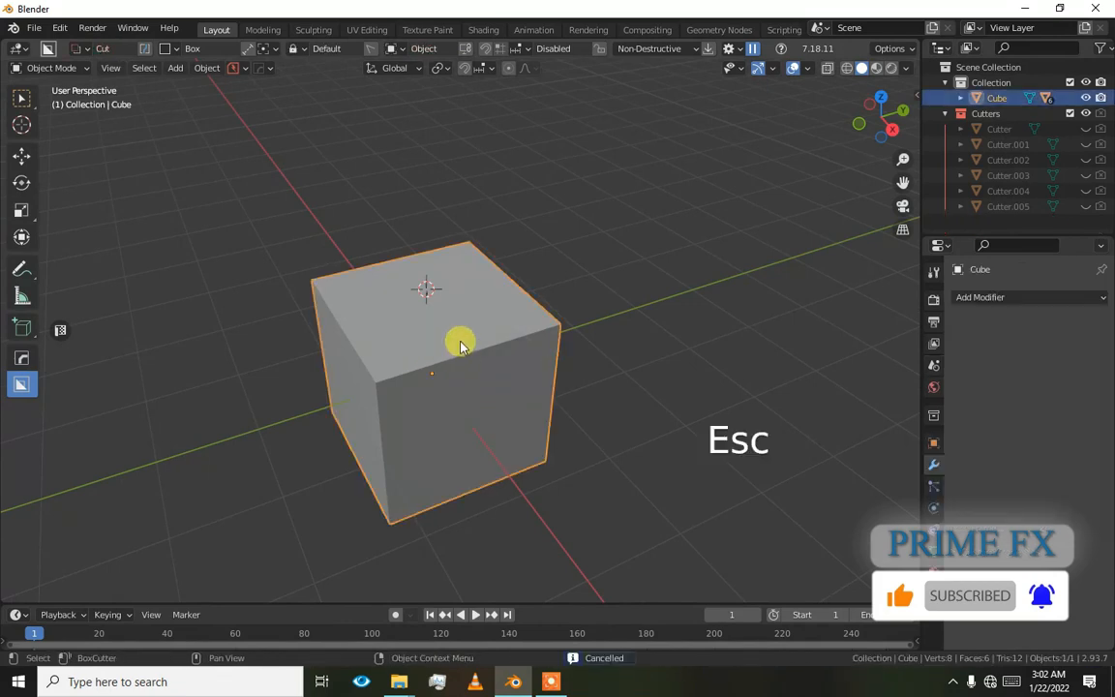
pyautogui.moveTo(451, 325)
pyautogui.mouseDown()
pyautogui.moveTo(428, 349)
pyautogui.moveTo(443, 385)
pyautogui.moveTo(428, 393)
pyautogui.moveTo(438, 438)
pyautogui.mouseUp()
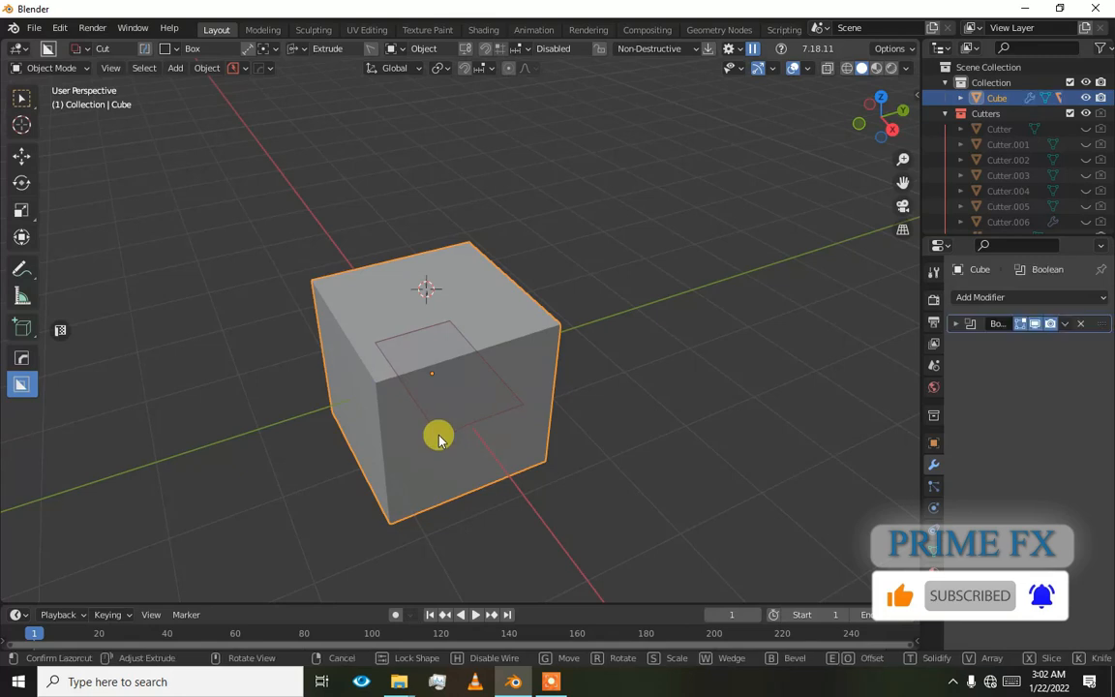
pyautogui.click(451, 495)
pyautogui.moveTo(497, 266); pyautogui.dragTo(448, 269, button='middle')
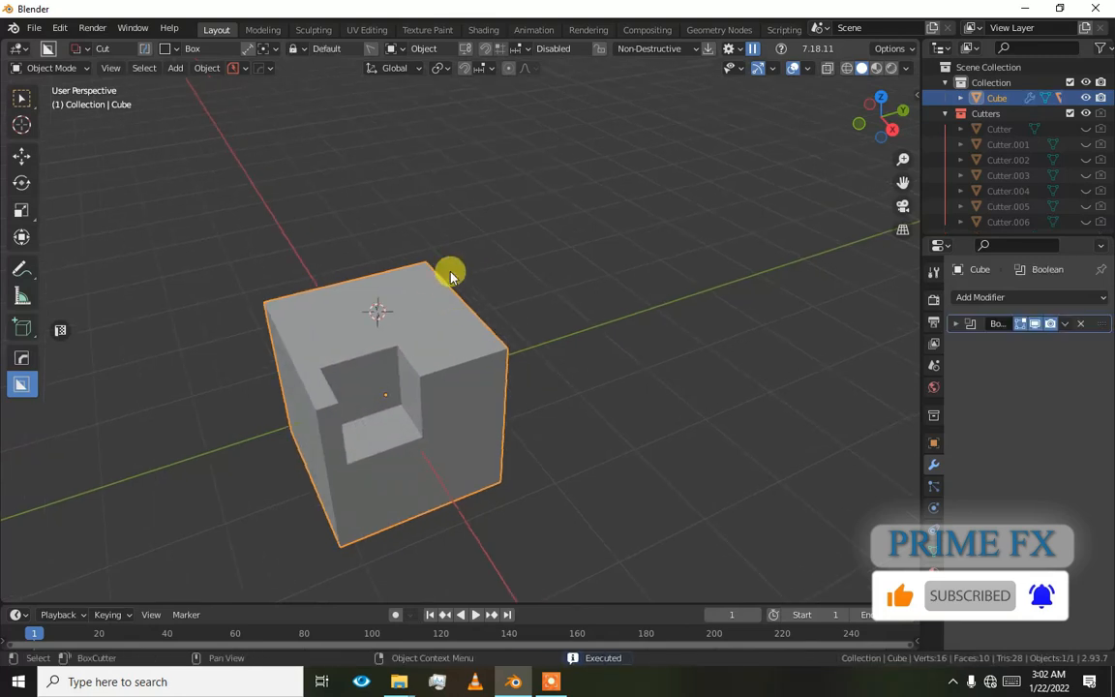
pyautogui.moveTo(421, 279)
pyautogui.mouseDown()
pyautogui.moveTo(405, 310)
pyautogui.moveTo(422, 318)
pyautogui.moveTo(480, 307)
pyautogui.mouseUp()
pyautogui.press('Escape')
pyautogui.press('Escape')
pyautogui.moveTo(499, 267)
pyautogui.mouseDown()
pyautogui.moveTo(444, 298)
pyautogui.moveTo(490, 269)
pyautogui.moveTo(465, 286)
pyautogui.mouseUp()
pyautogui.press('Escape')
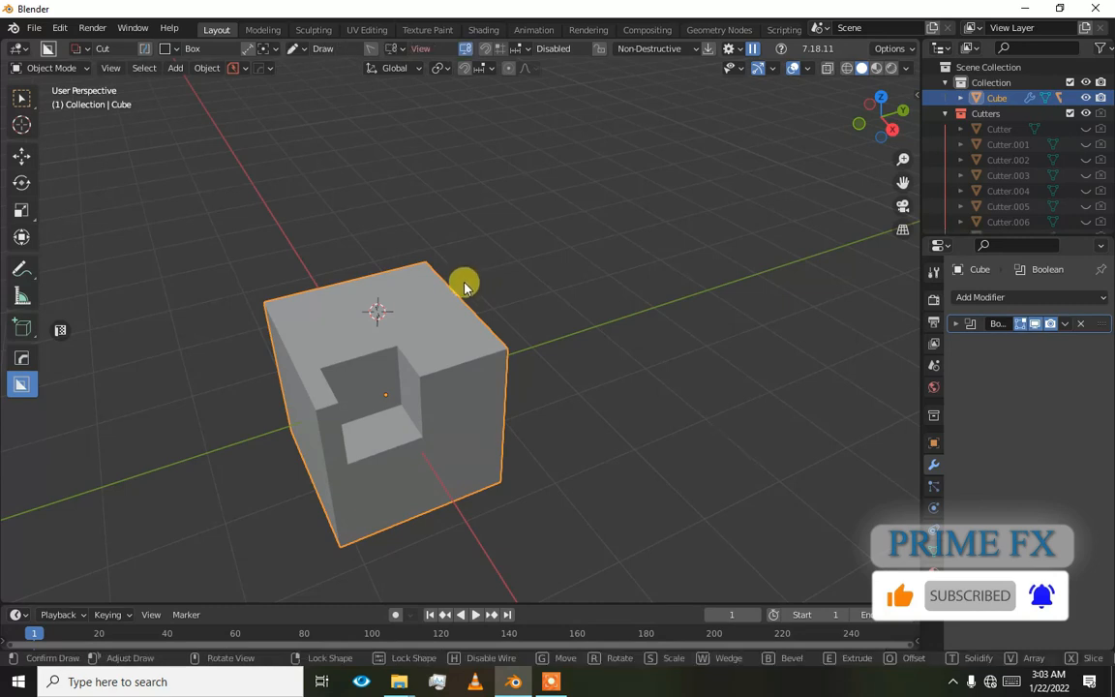
pyautogui.moveTo(464, 287)
pyautogui.mouseDown()
pyautogui.moveTo(423, 301)
pyautogui.moveTo(519, 299)
pyautogui.moveTo(530, 319)
pyautogui.mouseUp()
pyautogui.press('Escape')
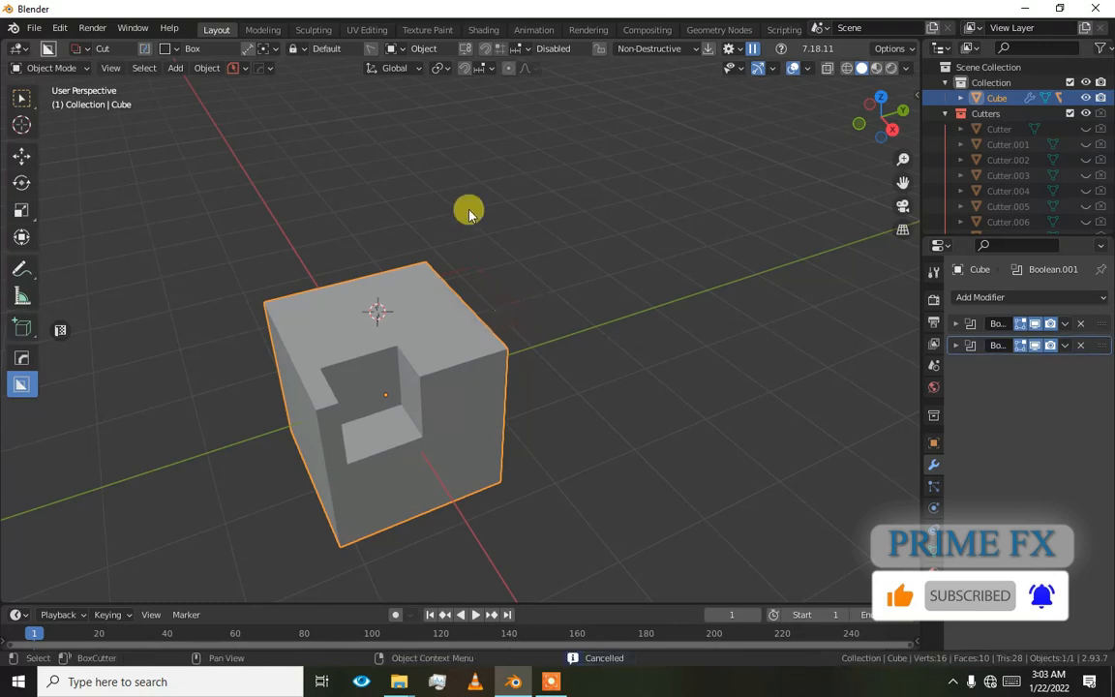
# - Set the shape alignment to View and try box cuts across the notched cube, undoing the completed cut
pyautogui.click(405, 56)
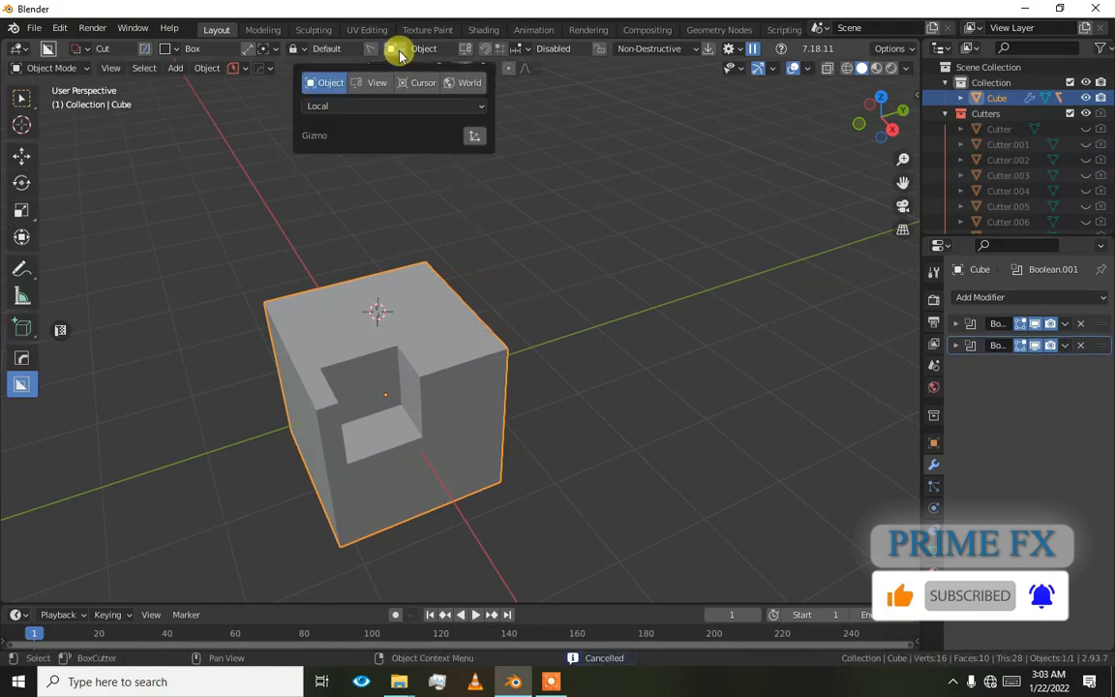
pyautogui.click(384, 80)
pyautogui.moveTo(496, 290); pyautogui.dragTo(296, 358)
pyautogui.moveTo(369, 364)
pyautogui.mouseDown()
pyautogui.moveTo(475, 427)
pyautogui.moveTo(465, 392)
pyautogui.moveTo(452, 388)
pyautogui.moveTo(519, 355)
pyautogui.mouseUp()
pyautogui.click(452, 389)
pyautogui.hotkey('ctrl', 'z')
pyautogui.moveTo(459, 286)
pyautogui.mouseDown()
pyautogui.moveTo(435, 385)
pyautogui.moveTo(403, 448)
pyautogui.mouseUp()
pyautogui.rightClick(399, 440)
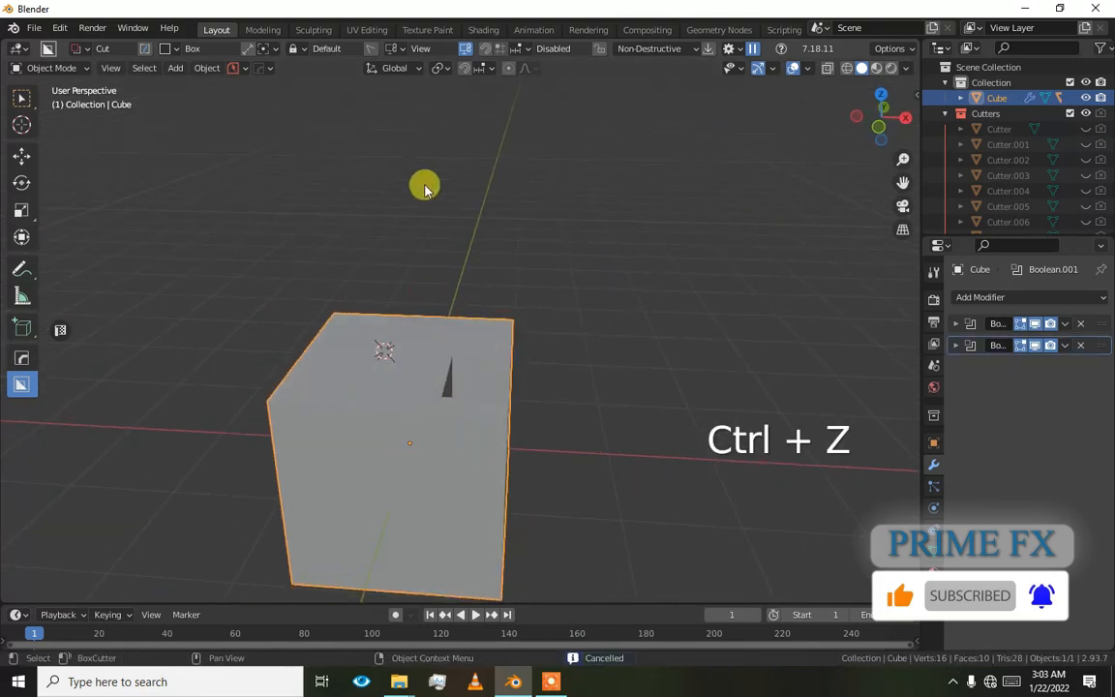
# - Set the shape alignment to Cursor and try drawing a box cut across the cube
pyautogui.click(407, 51)
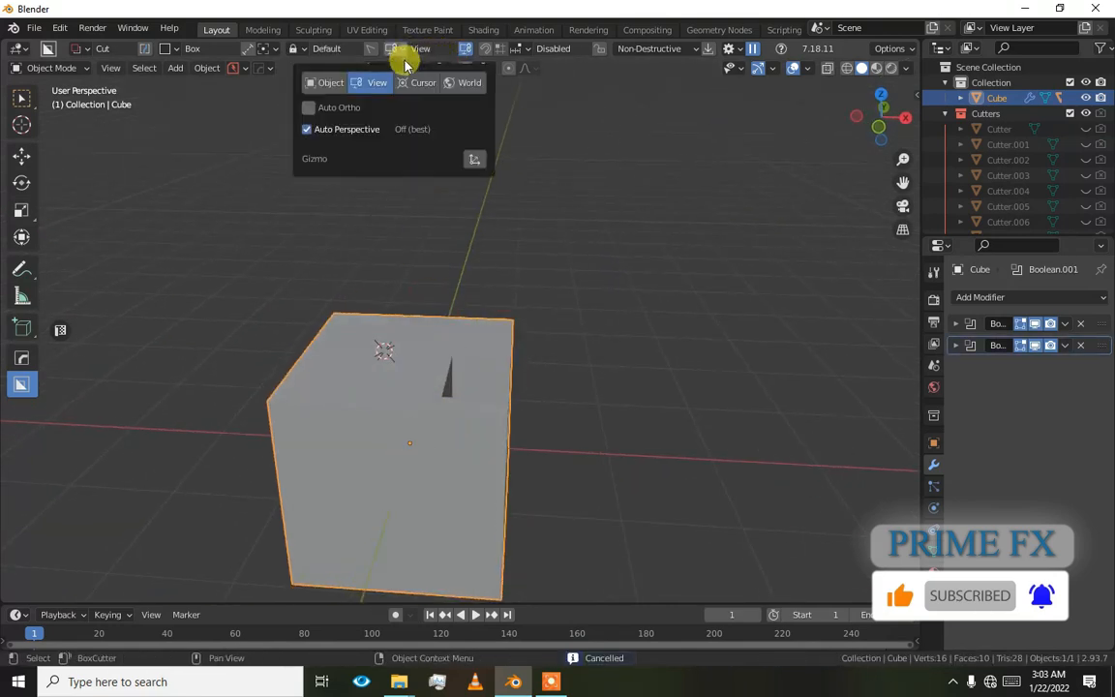
pyautogui.click(423, 82)
pyautogui.moveTo(405, 217)
pyautogui.keyDown('alt'); pyautogui.mouseDown()
pyautogui.moveTo(475, 270)
pyautogui.moveTo(481, 304)
pyautogui.moveTo(353, 449)
pyautogui.moveTo(213, 275)
pyautogui.moveTo(381, 392)
pyautogui.moveTo(515, 415)
pyautogui.mouseUp(); pyautogui.keyUp('alt')
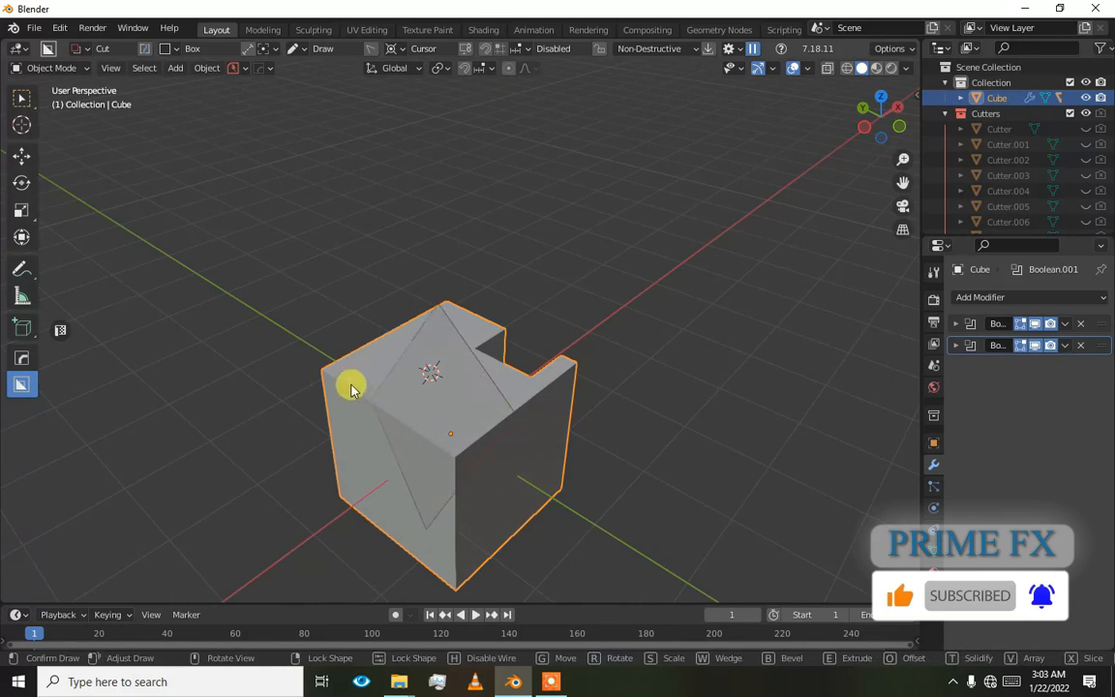
pyautogui.press('Escape')
# - Set the shape alignment to World, try a wide extruded box cut around the cube, and undo that cut
pyautogui.click(399, 49)
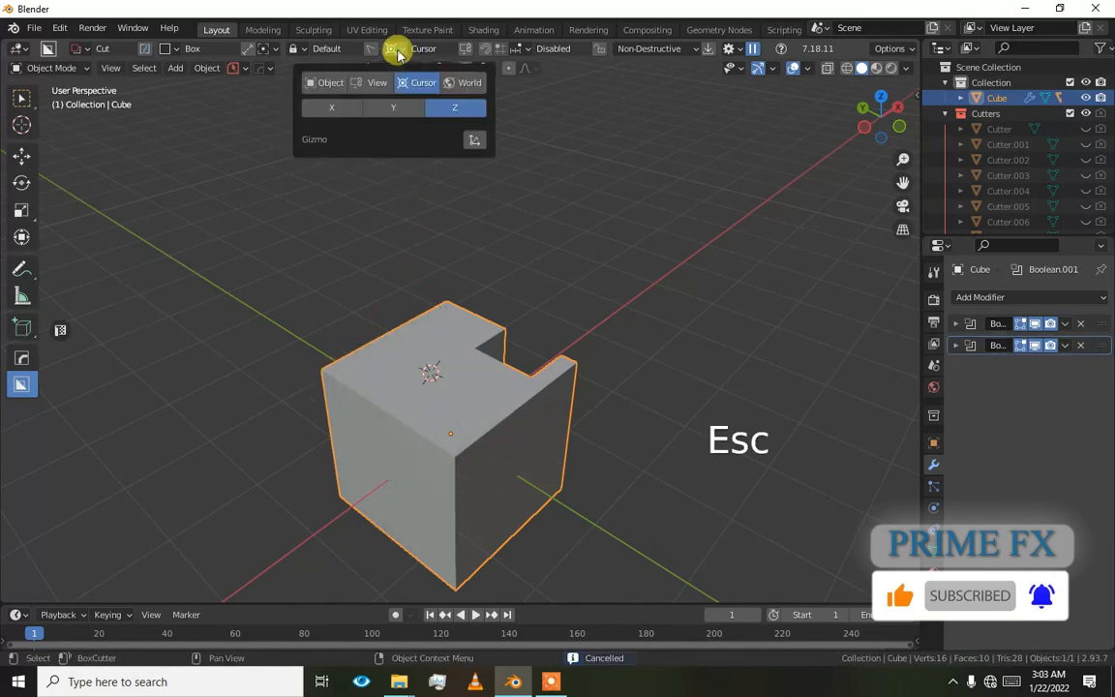
pyautogui.scroll(-2, 453, 222)
pyautogui.moveTo(501, 249); pyautogui.dragTo(403, 353)
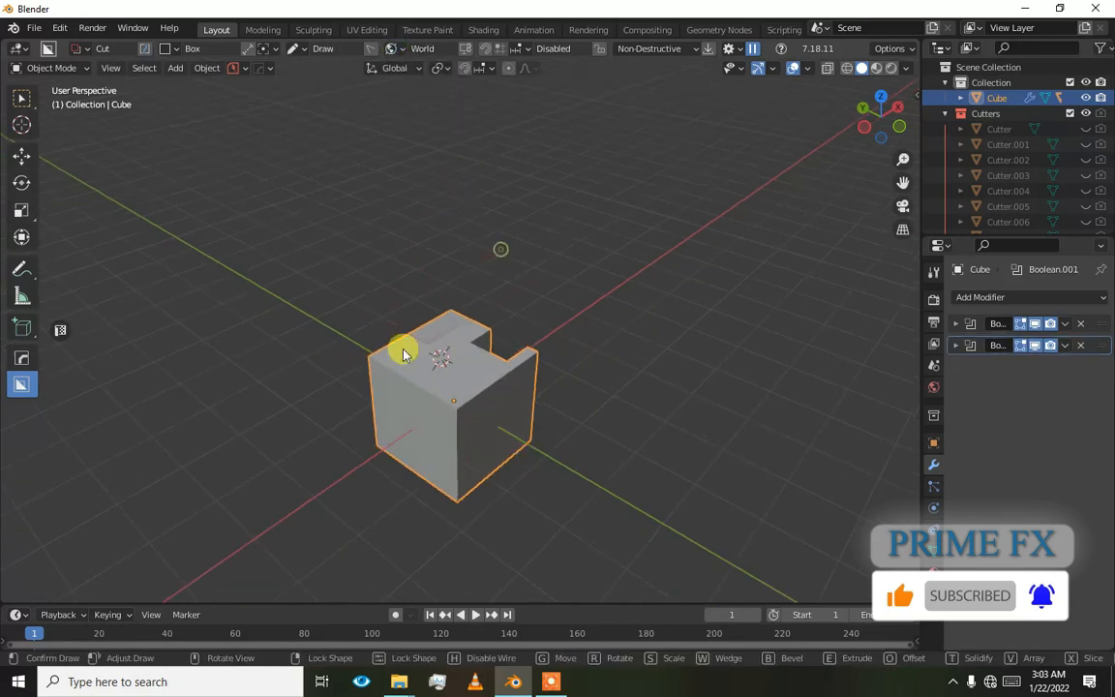
pyautogui.moveTo(457, 433); pyautogui.dragTo(460, 537)
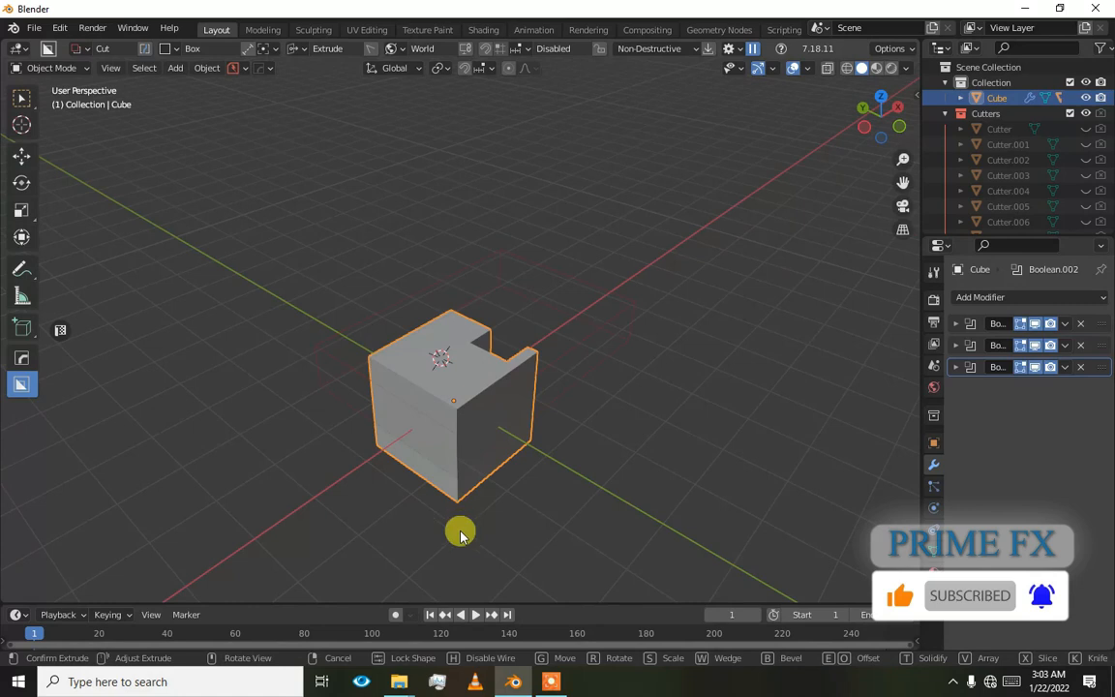
pyautogui.click(498, 454)
pyautogui.keyDown('alt'); pyautogui.moveTo(494, 422); pyautogui.dragTo(532, 397); pyautogui.keyUp('alt')
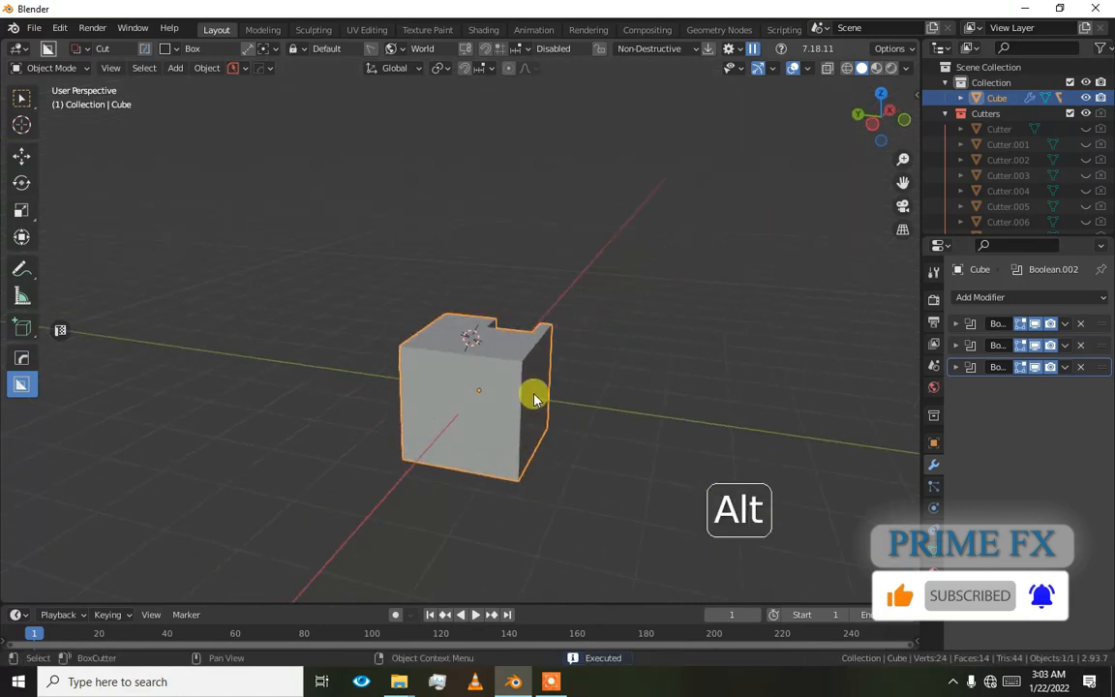
pyautogui.hotkey('ctrl', 'z')
# - Cut a wide box slot through the cube's lower half with World alignment, and undo that cut
pyautogui.moveTo(497, 291); pyautogui.dragTo(394, 358)
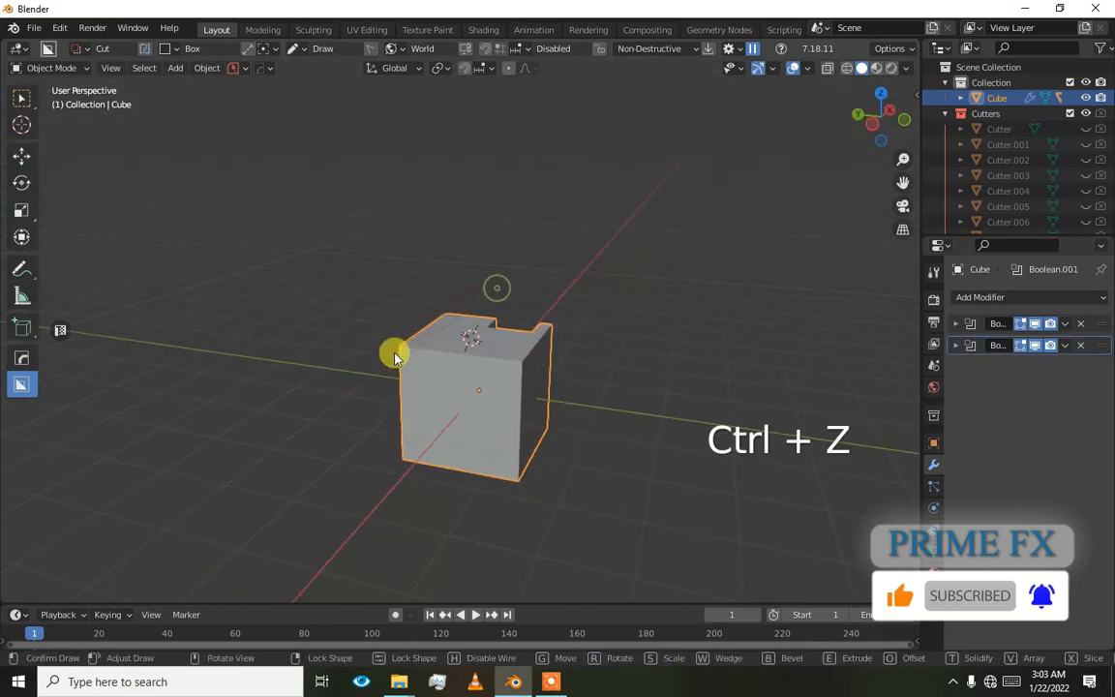
pyautogui.click(571, 446)
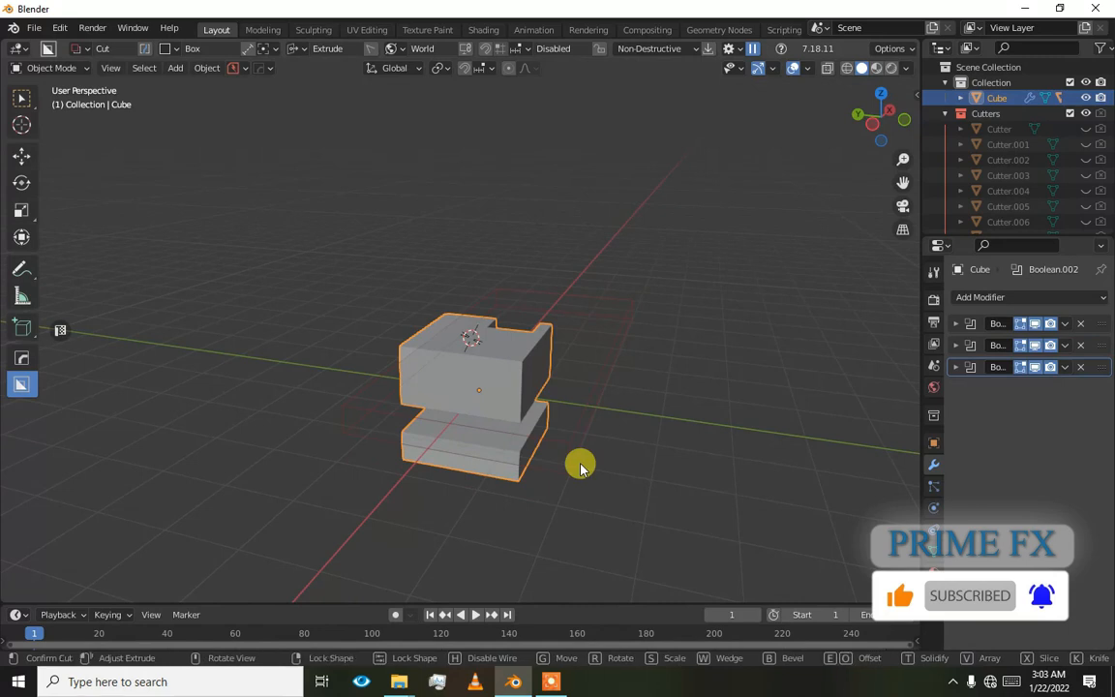
pyautogui.hotkey('ctrl', 'z')
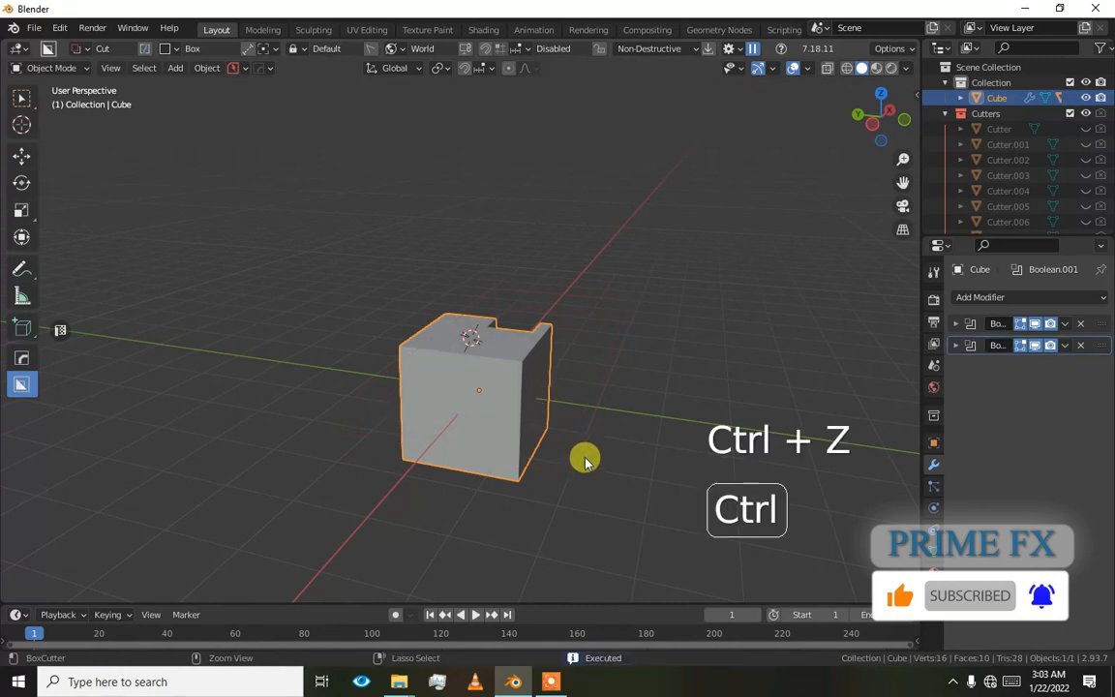
# - Remove both Boolean modifiers from the cube and set the shape alignment to Object
pyautogui.click(1081, 345)
pyautogui.click(1080, 323)
pyautogui.keyDown('alt'); pyautogui.moveTo(500, 302); pyautogui.dragTo(432, 361); pyautogui.keyUp('alt')
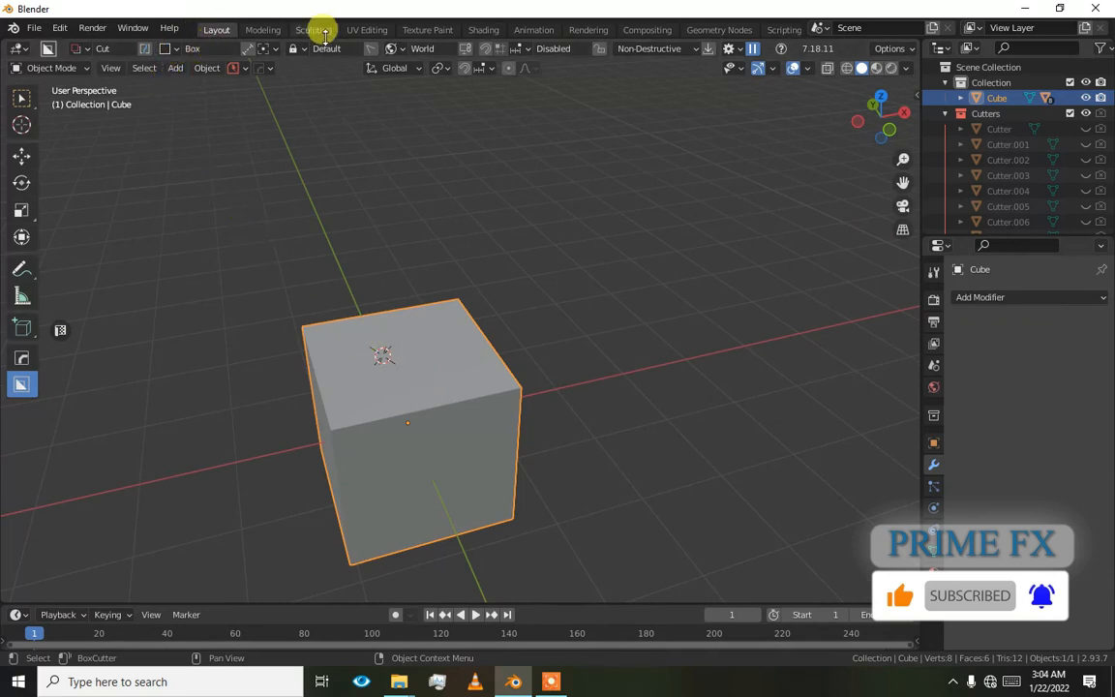
pyautogui.click(400, 50)
pyautogui.click(329, 82)
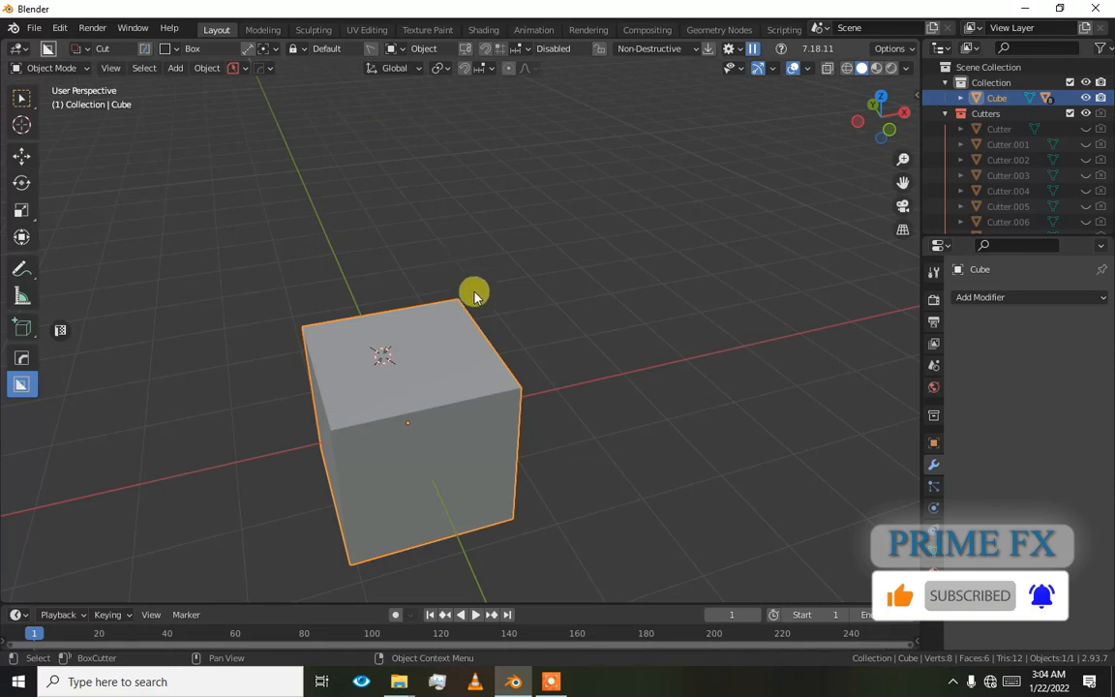
# - Cut a box-shaped notch into the cube's top front edge with Object alignment, and undo it
pyautogui.moveTo(475, 382)
pyautogui.mouseDown()
pyautogui.moveTo(398, 404)
pyautogui.moveTo(404, 470)
pyautogui.mouseUp()
pyautogui.click(422, 521)
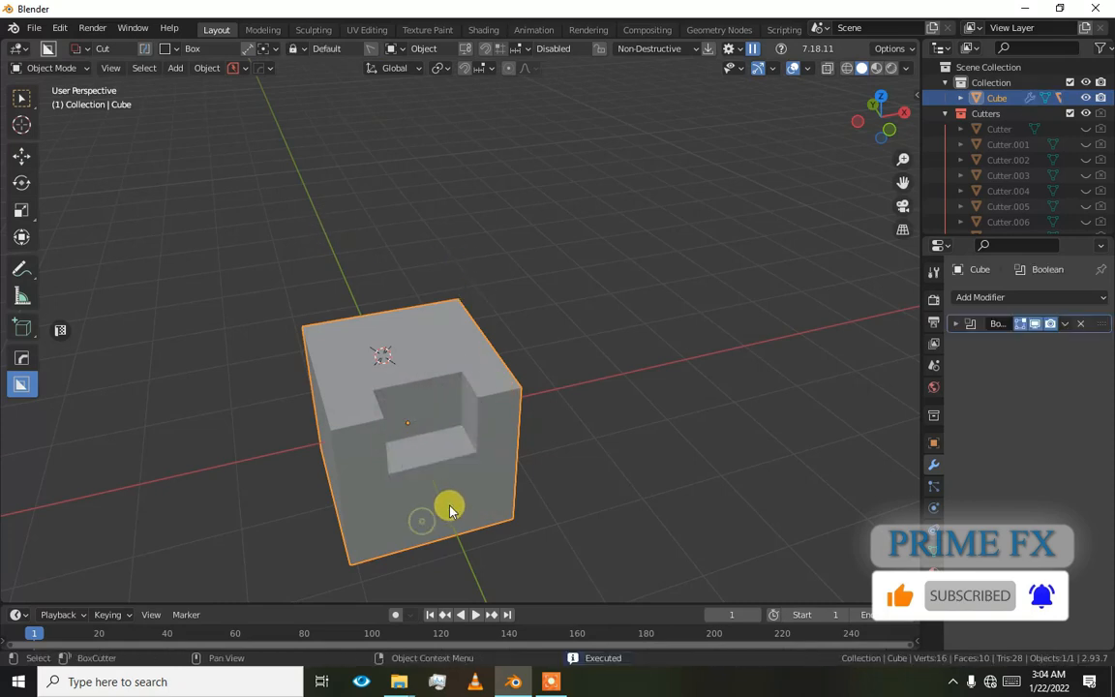
pyautogui.hotkey('ctrl', 'z')
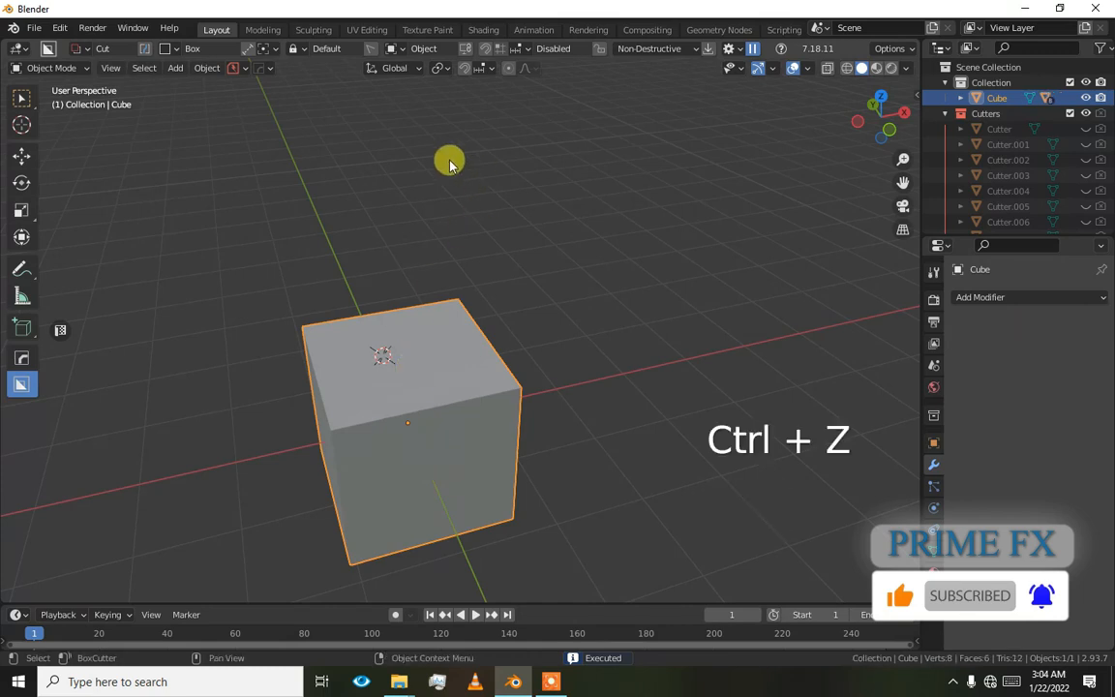
# - Examine the BoxCutter shape options and the pie menu's alignment settings, comparing them with the same options in the header
pyautogui.click(170, 50)
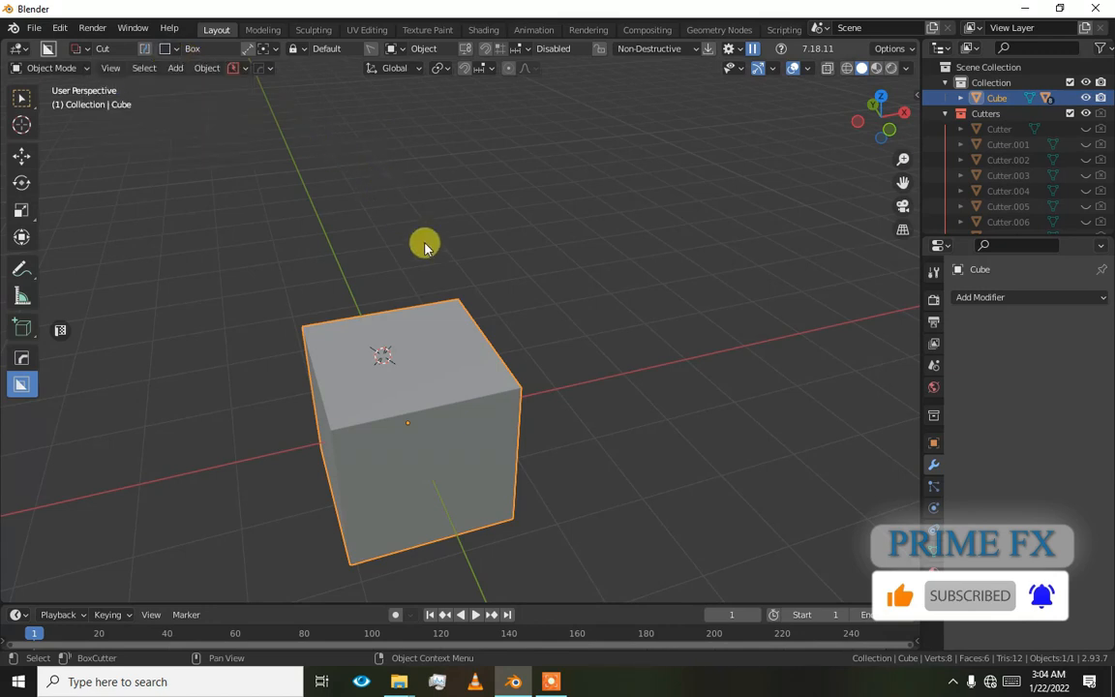
pyautogui.click(170, 49)
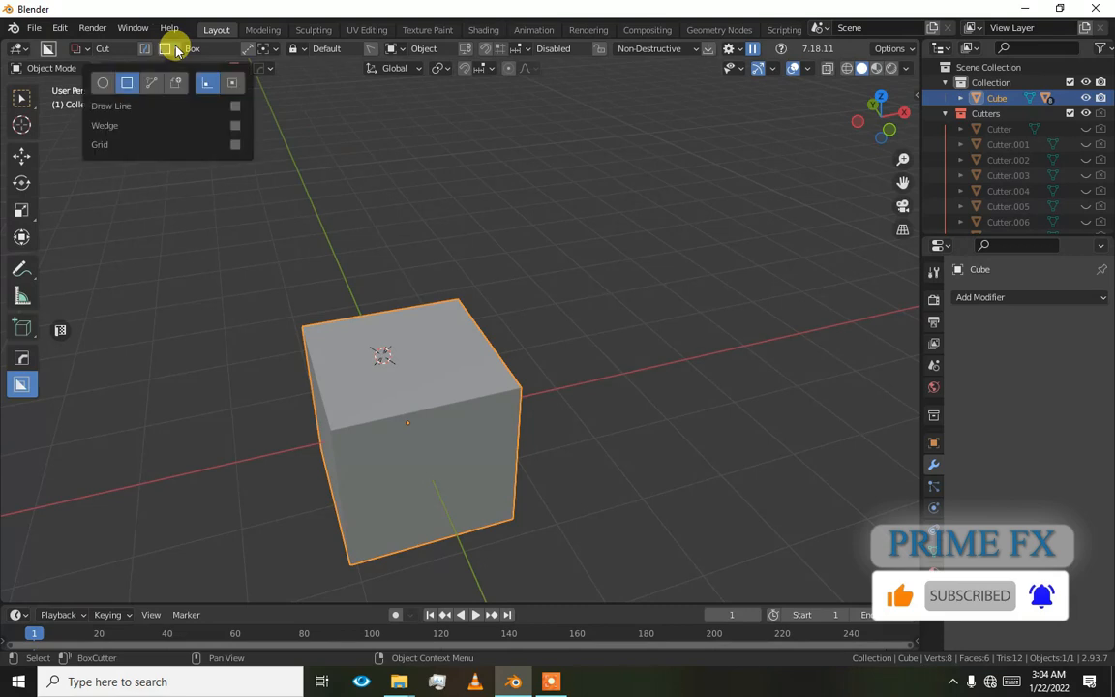
pyautogui.press('ctrl')
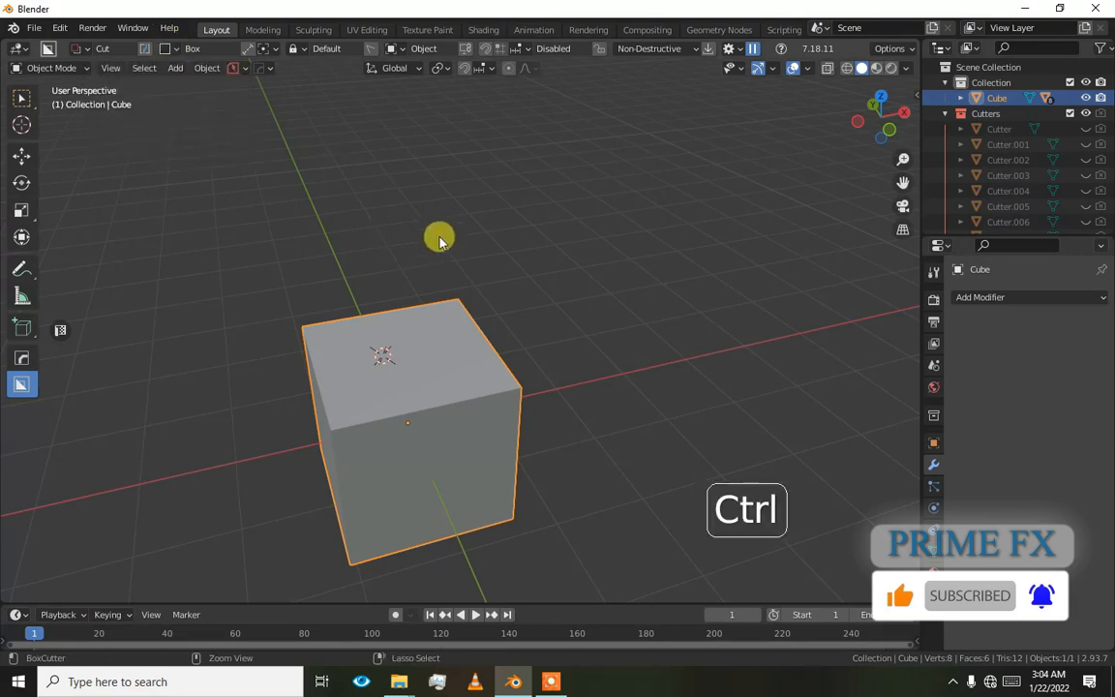
pyautogui.hotkey('ctrl', 'd')
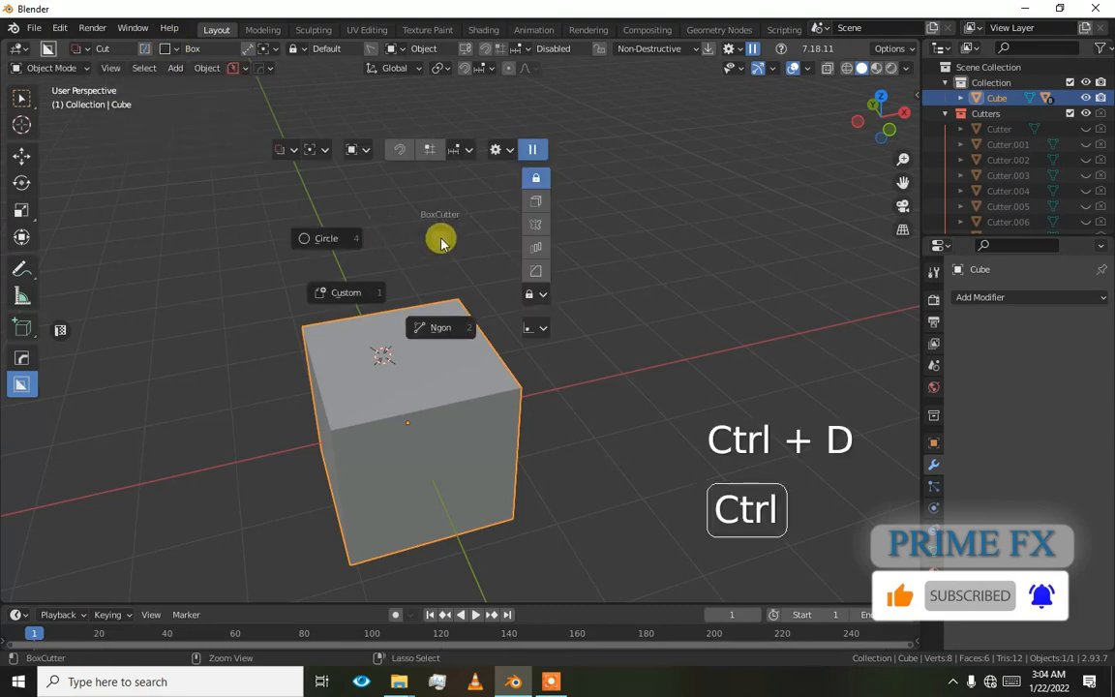
pyautogui.click(327, 152)
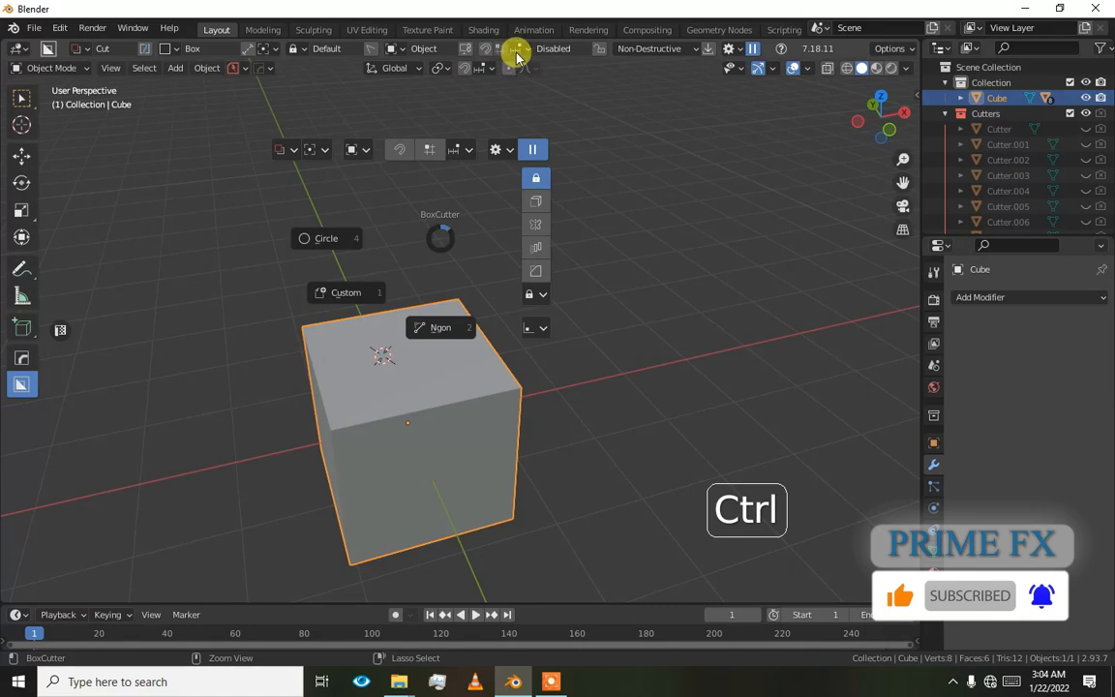
pyautogui.click(365, 150)
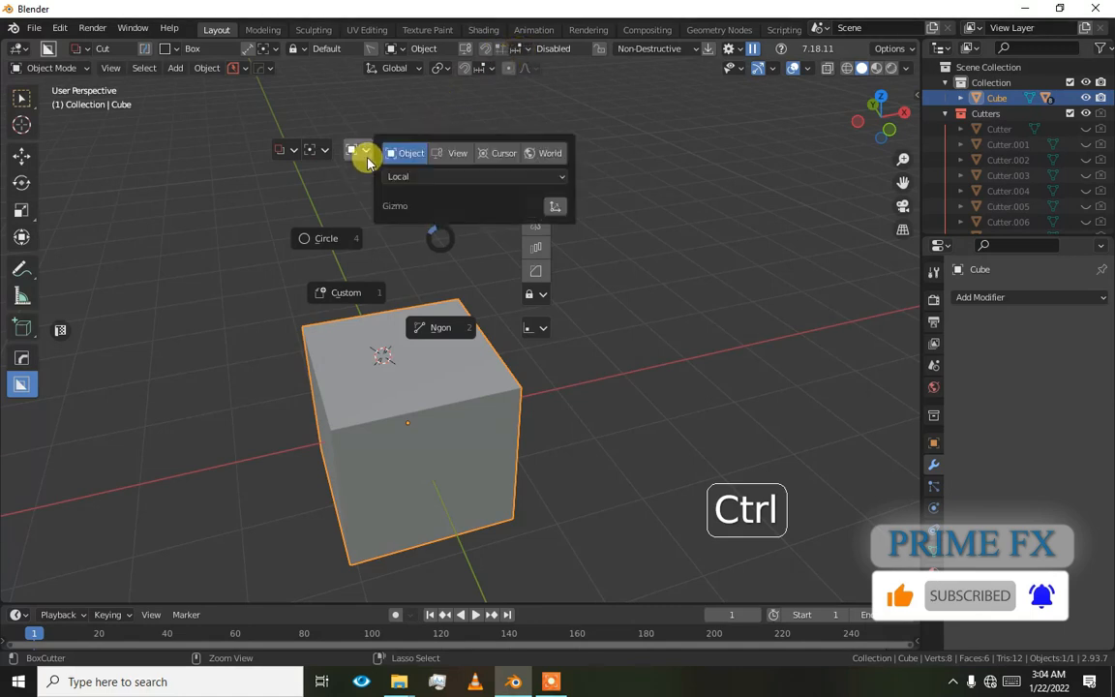
pyautogui.click(326, 155)
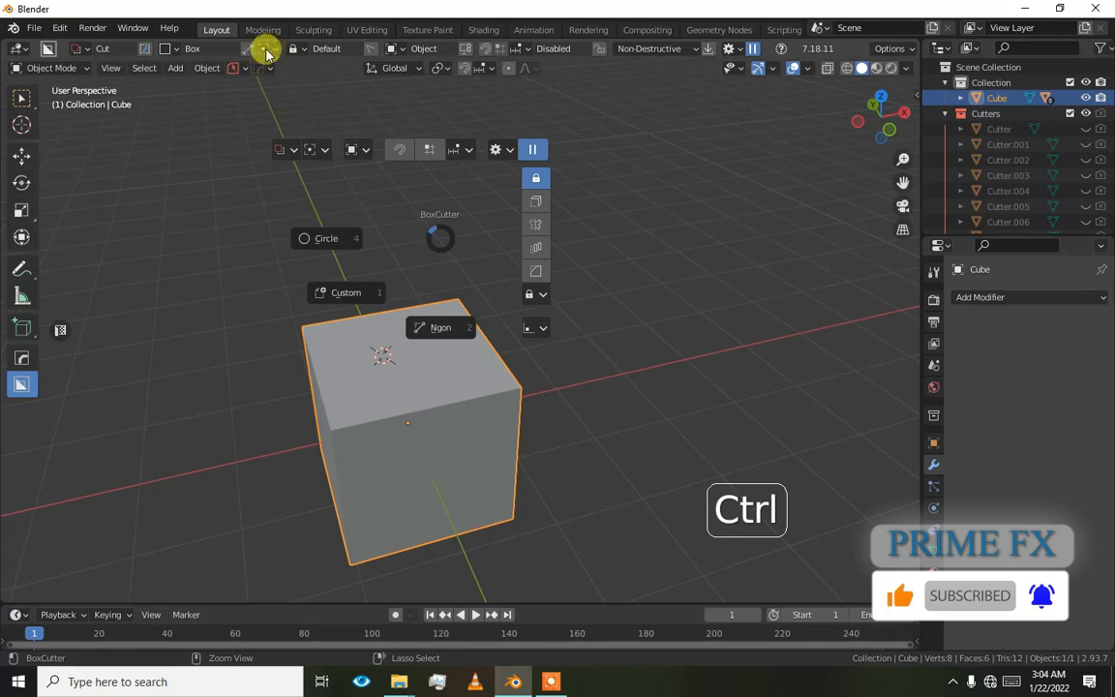
pyautogui.hotkey('ctrl', 'd')
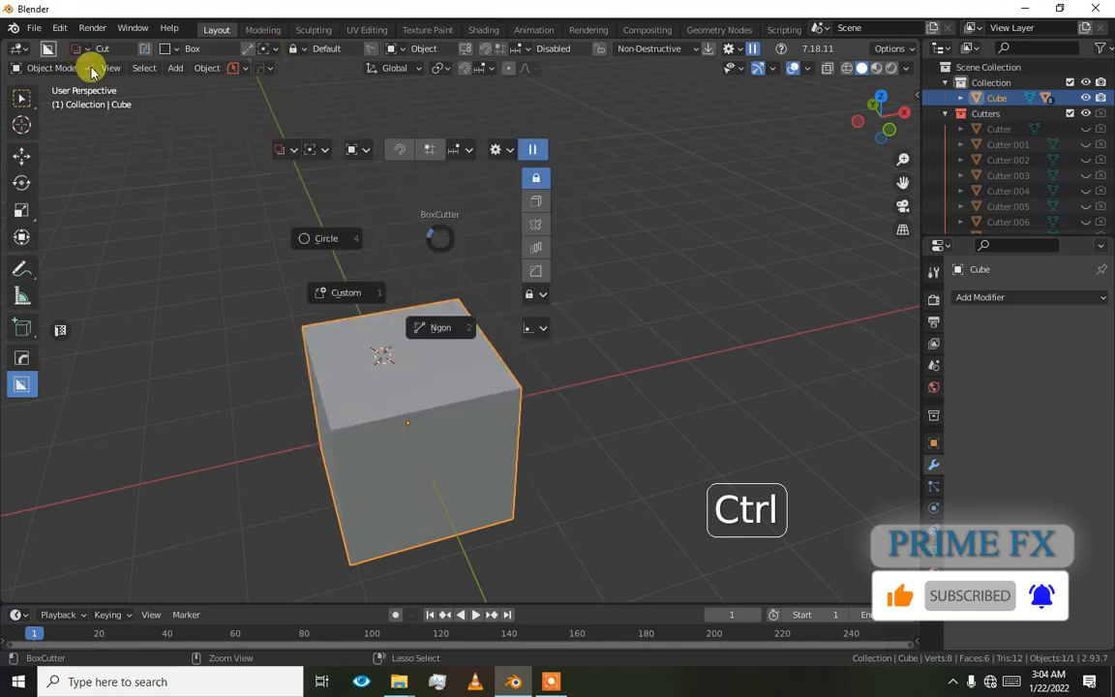
pyautogui.click(355, 153)
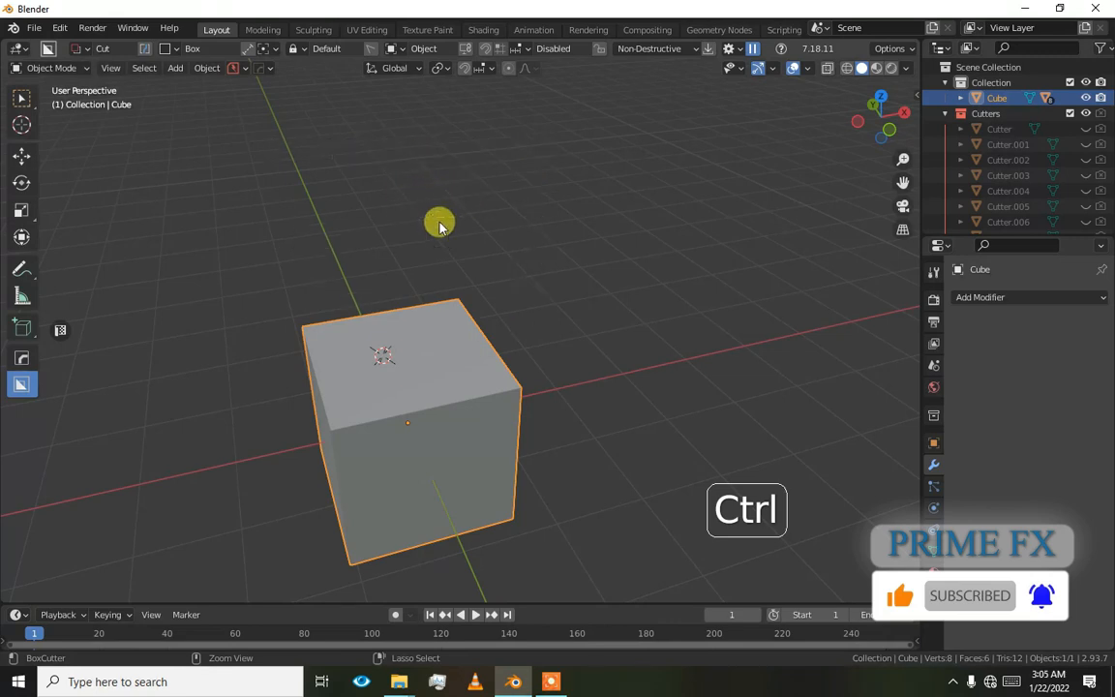
# - Switch the cutter shape to Circle and try drawing a circular cut on the cube's top face
pyautogui.hotkey('ctrl', 'd')
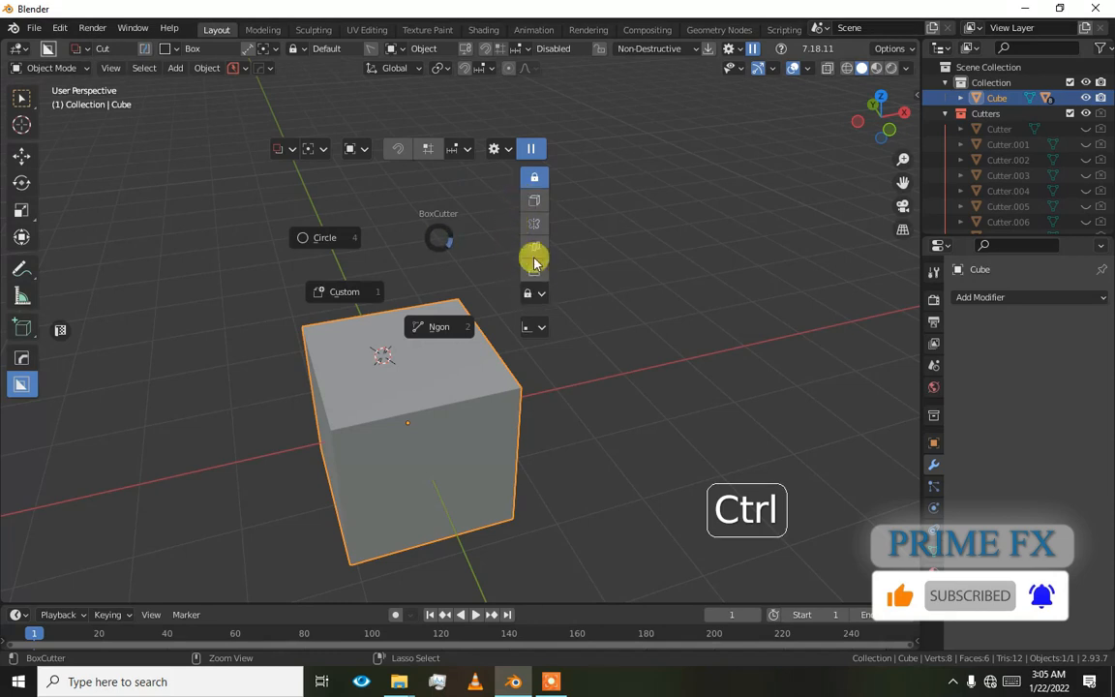
pyautogui.click(330, 242)
pyautogui.moveTo(406, 355)
pyautogui.mouseDown()
pyautogui.moveTo(444, 392)
pyautogui.moveTo(432, 387)
pyautogui.mouseUp()
pyautogui.press('Escape')
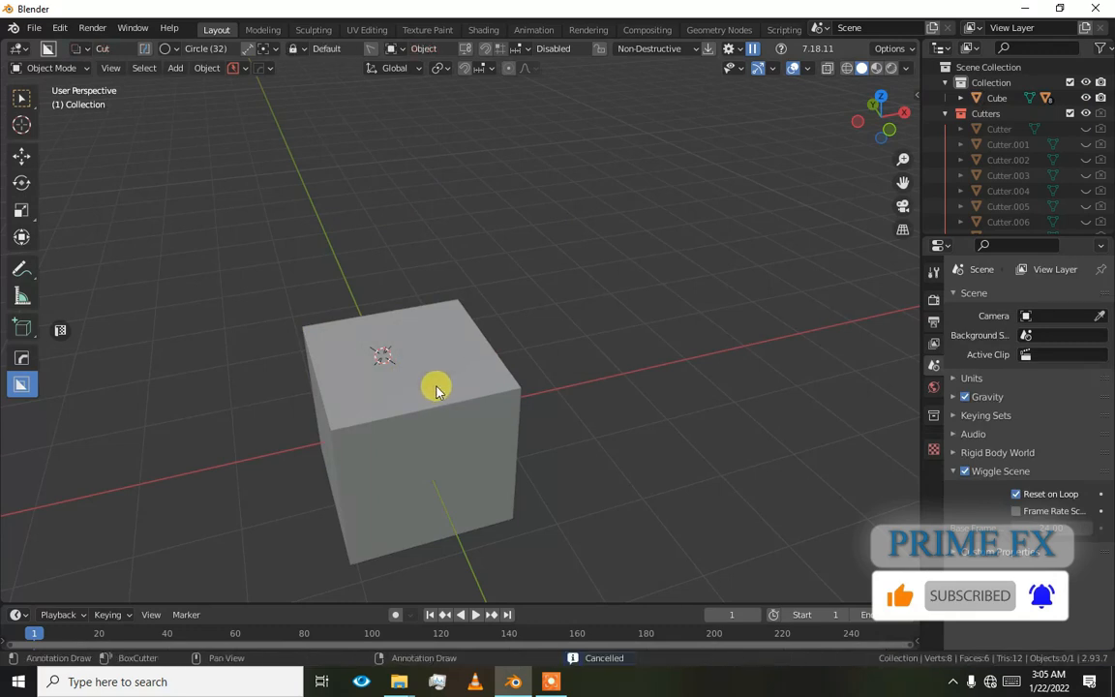
# - Reselect the cube, cut a shallow circular recess into its top face, and undo that cut
pyautogui.click(433, 383)
pyautogui.moveTo(422, 354); pyautogui.dragTo(385, 376)
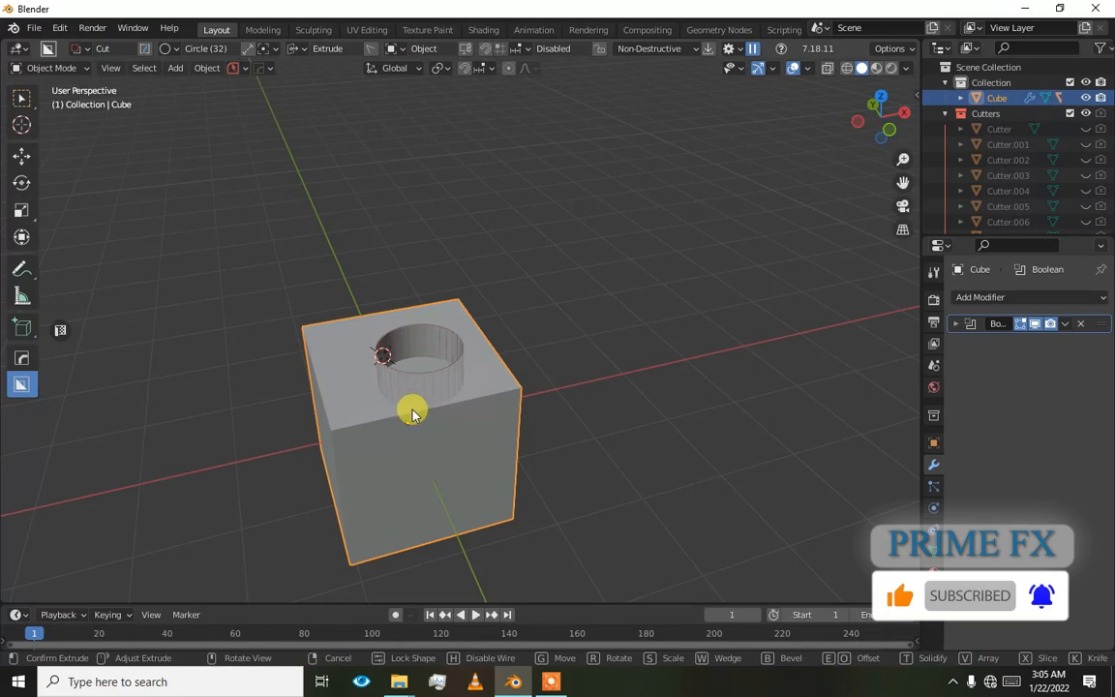
pyautogui.scroll(2, 449, 405)
pyautogui.click(448, 417)
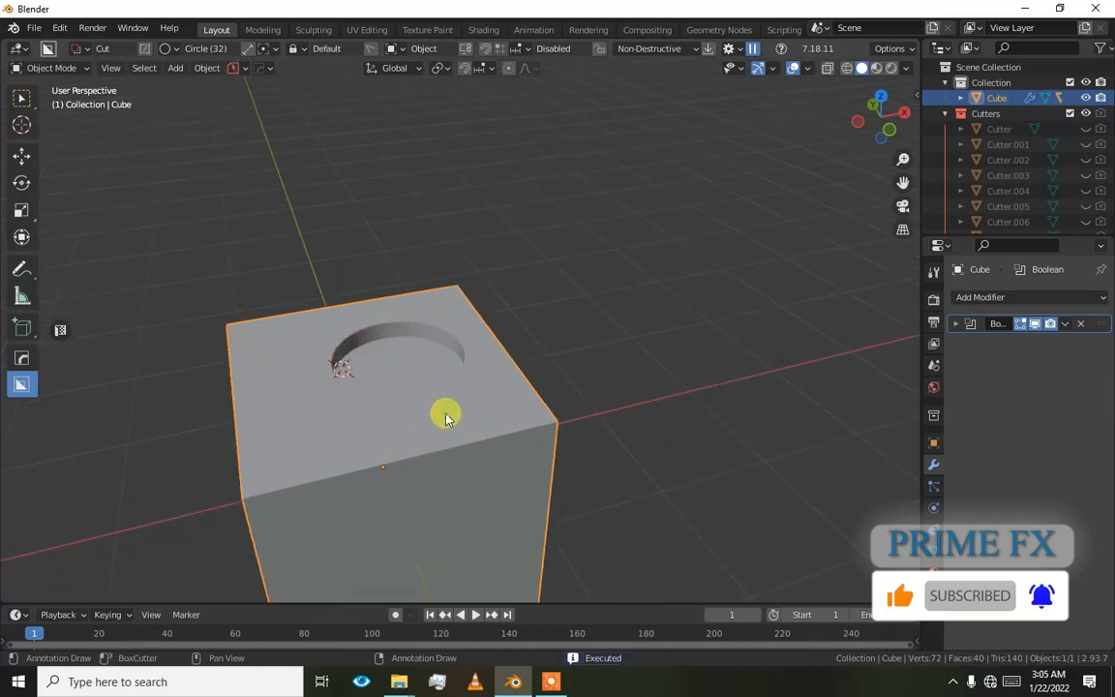
pyautogui.keyDown('shift'); pyautogui.moveTo(463, 385); pyautogui.dragTo(428, 363, button='middle'); pyautogui.keyUp('shift')
pyautogui.hotkey('ctrl', 'z')
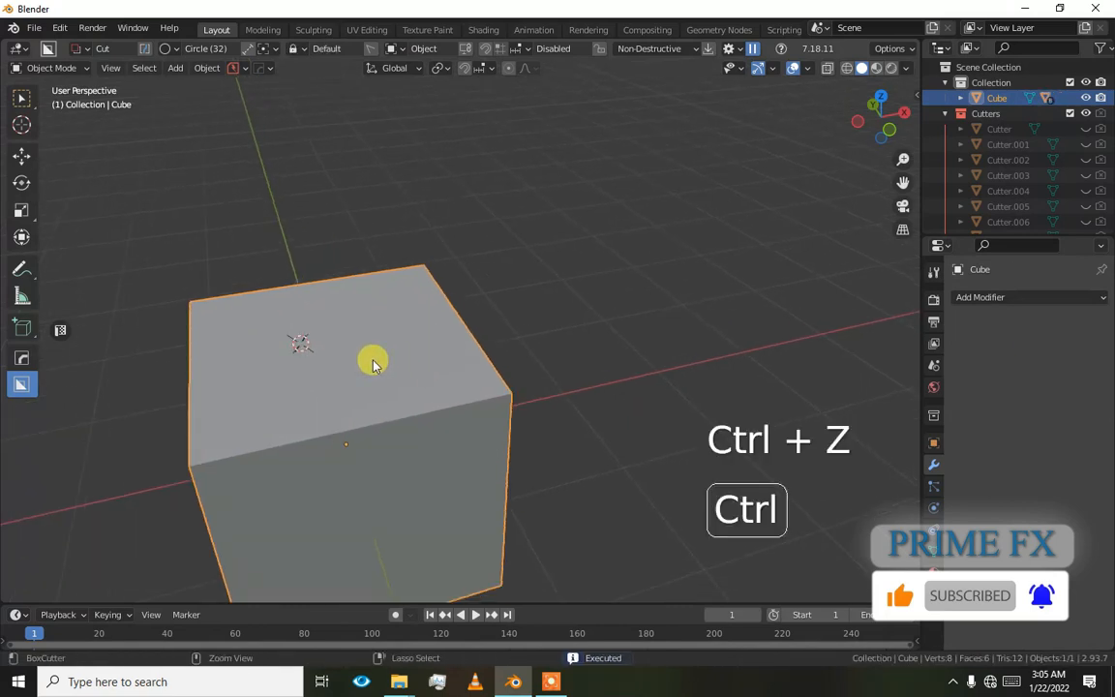
# - Switch the cutter shape to Ngon, cut an angular groove across the cube's top, and undo that cut
pyautogui.hotkey('ctrl', 'd')
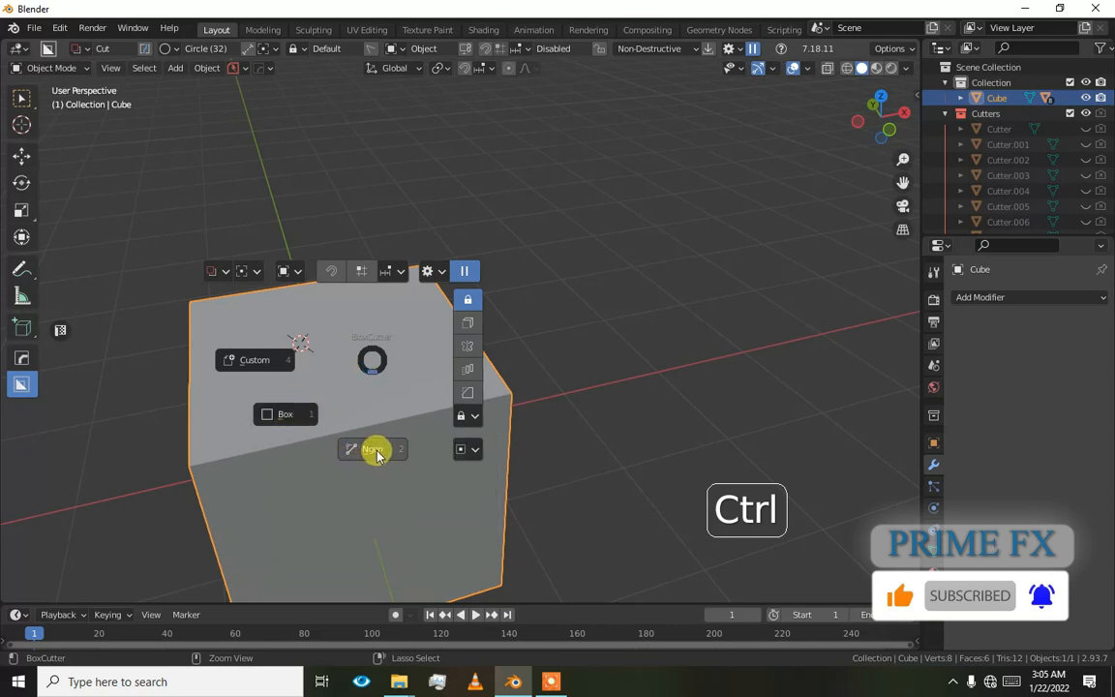
pyautogui.click(376, 451)
pyautogui.click(376, 450)
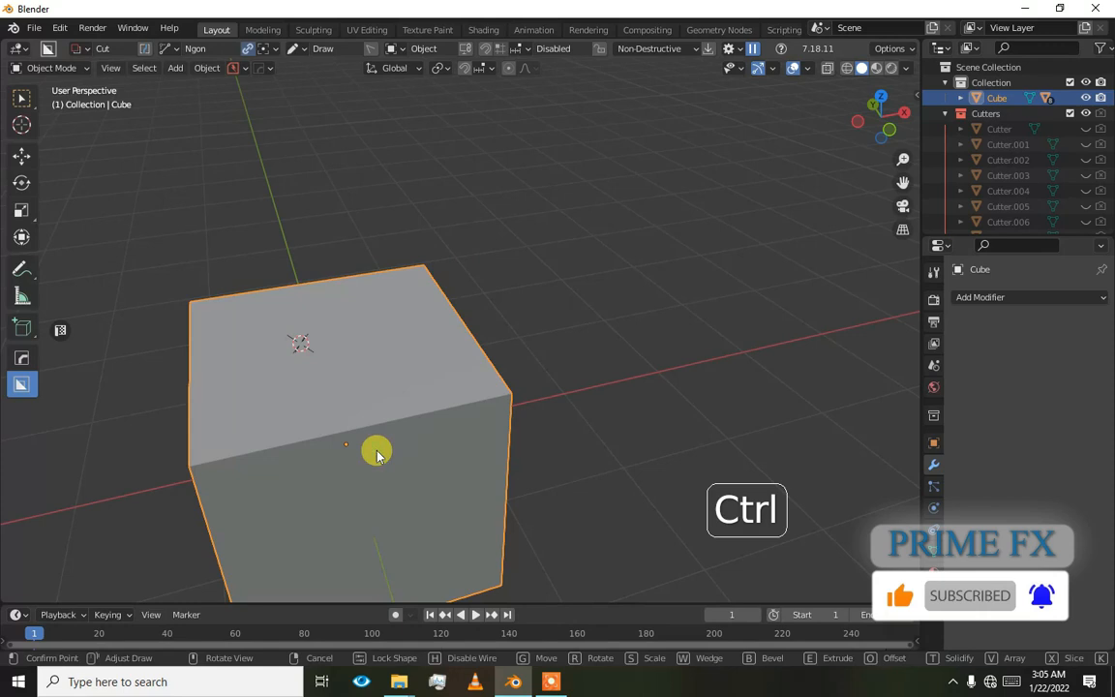
pyautogui.click(442, 381)
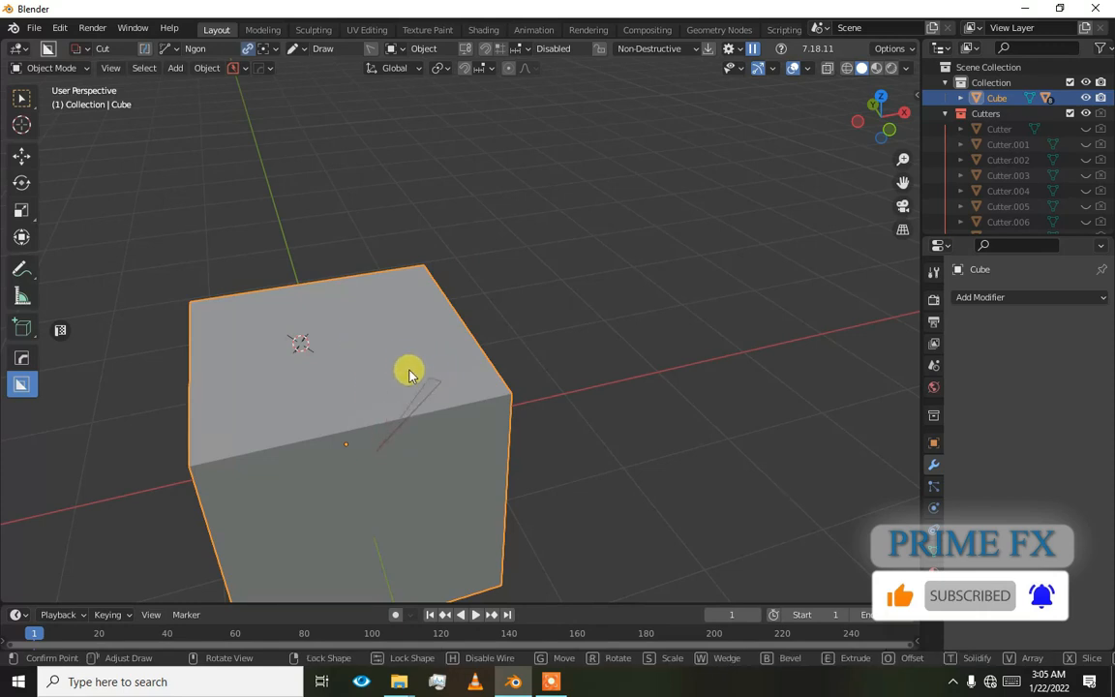
pyautogui.click(349, 331)
pyautogui.doubleClick(285, 406)
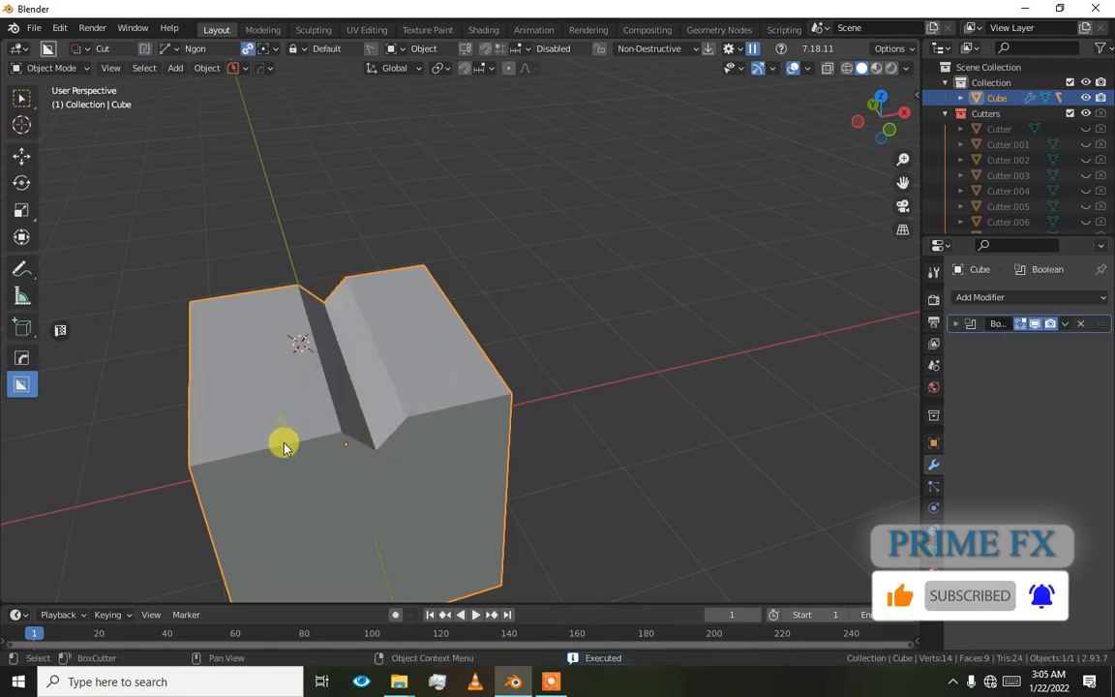
pyautogui.hotkey('ctrl', 'z')
# - Try drawing a pointed Ngon cut into the cube's upper half in the right orthographic view
pyautogui.moveTo(384, 402); pyautogui.dragTo(296, 362, button='middle')
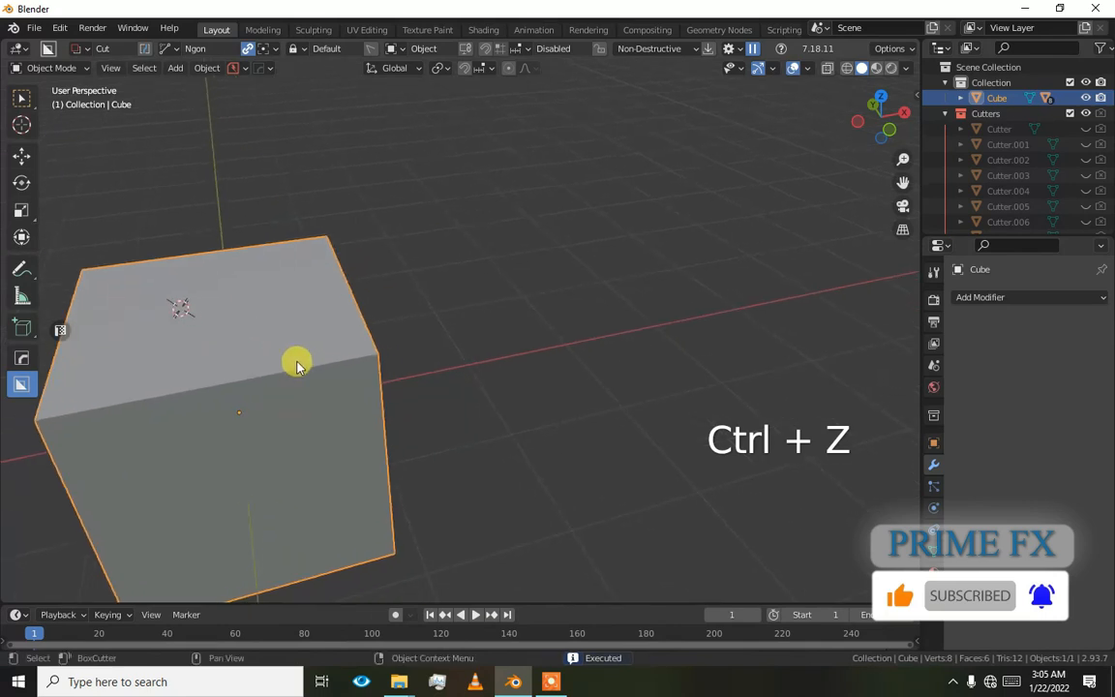
pyautogui.press('KP_3')
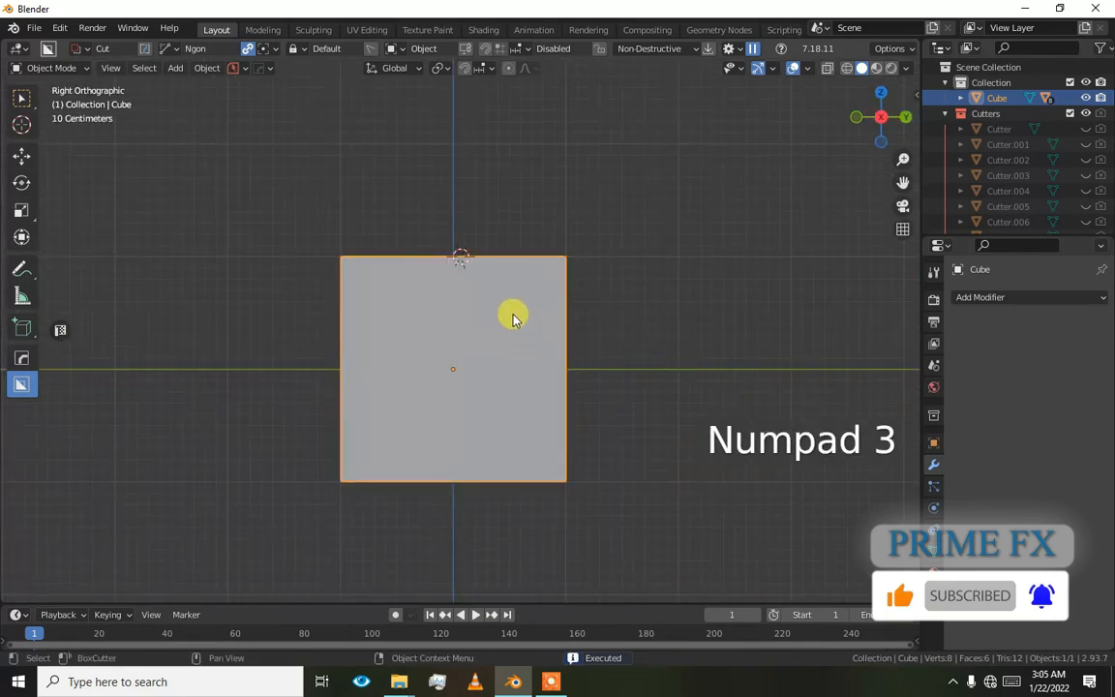
pyautogui.scroll(1, 542, 311)
pyautogui.click(629, 327)
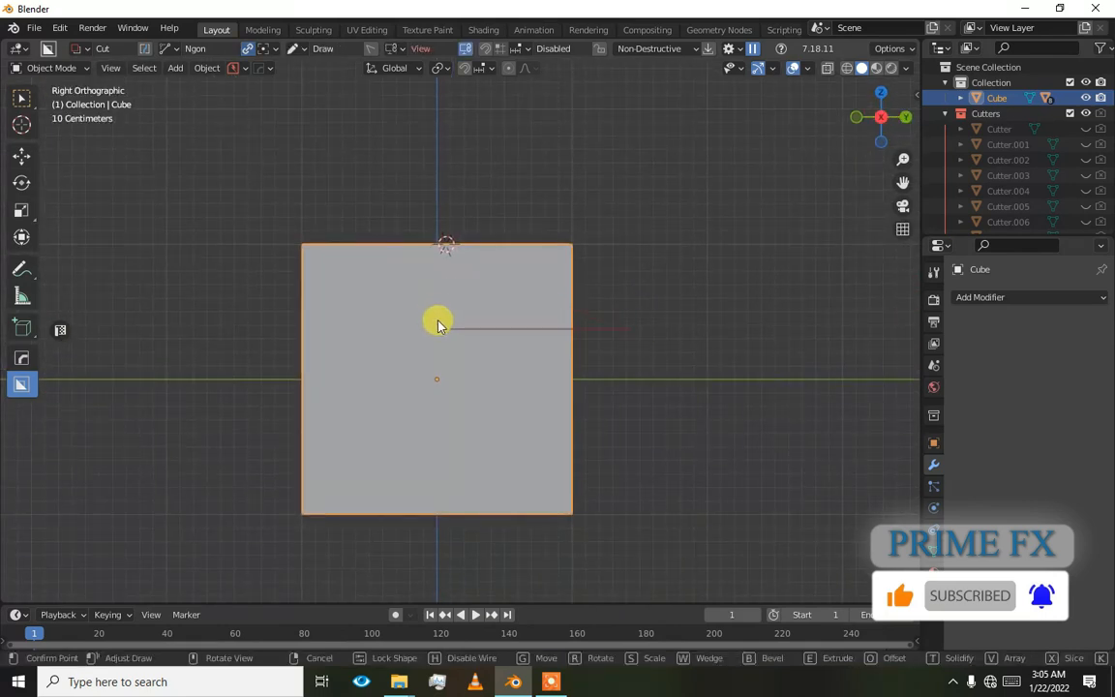
pyautogui.press('ctrl')
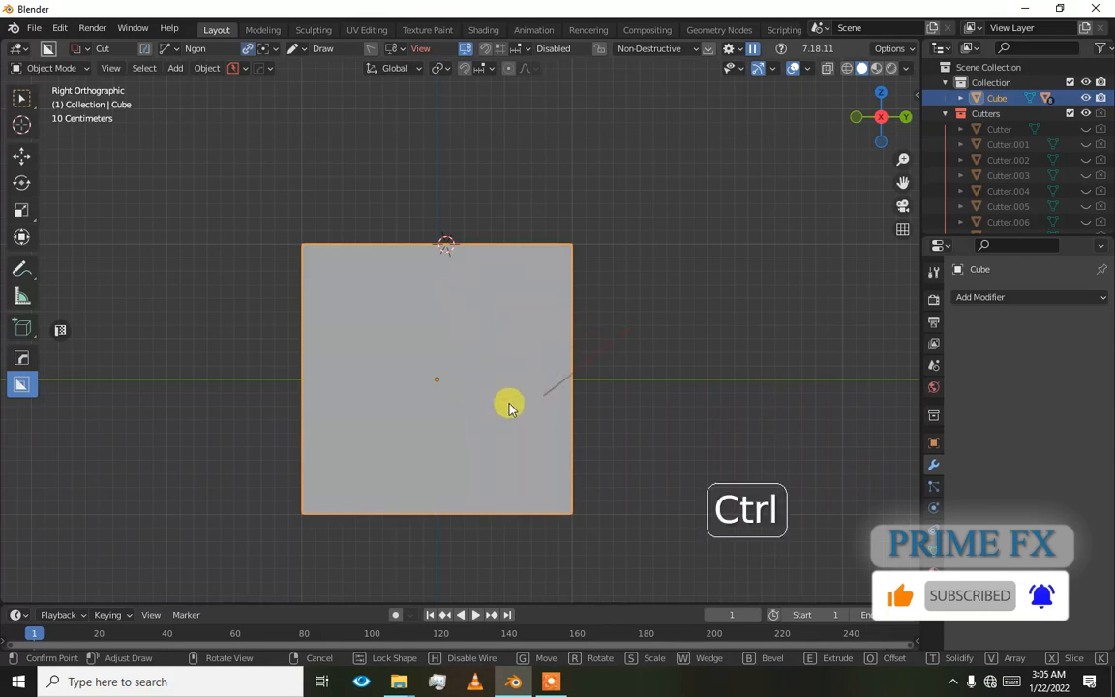
pyautogui.click(432, 280)
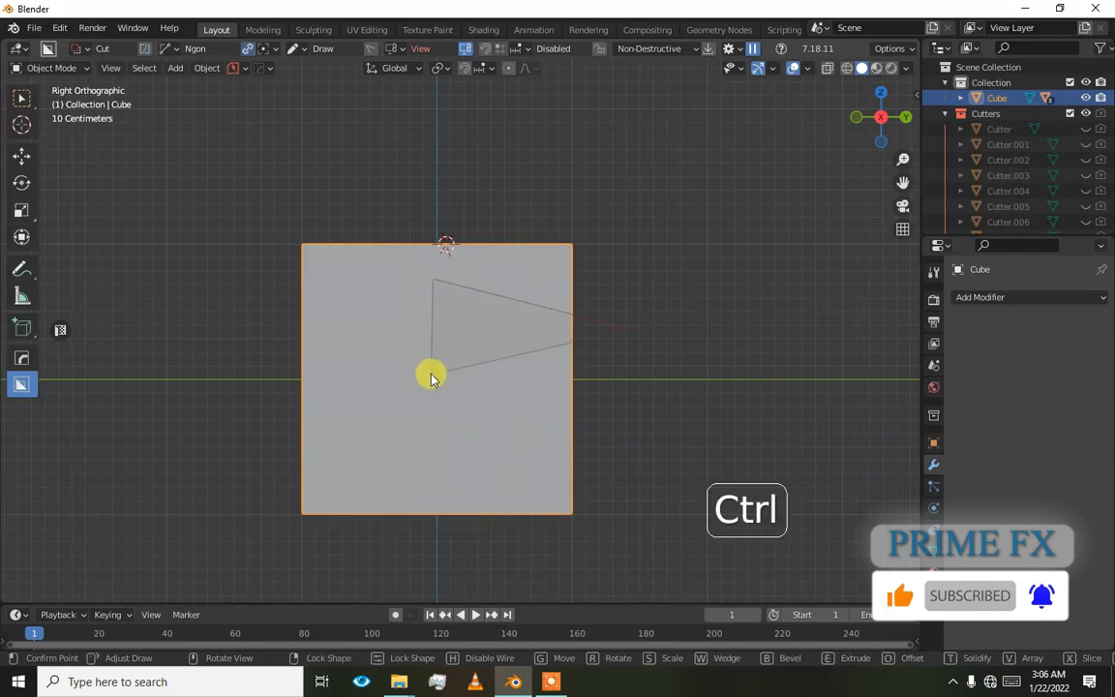
pyautogui.rightClick(495, 310)
# - Draw a second Ngon cut into the cube starting in the right view, extrude it, and undo that cut
pyautogui.moveTo(598, 326); pyautogui.dragTo(414, 274)
pyautogui.press('ctrl')
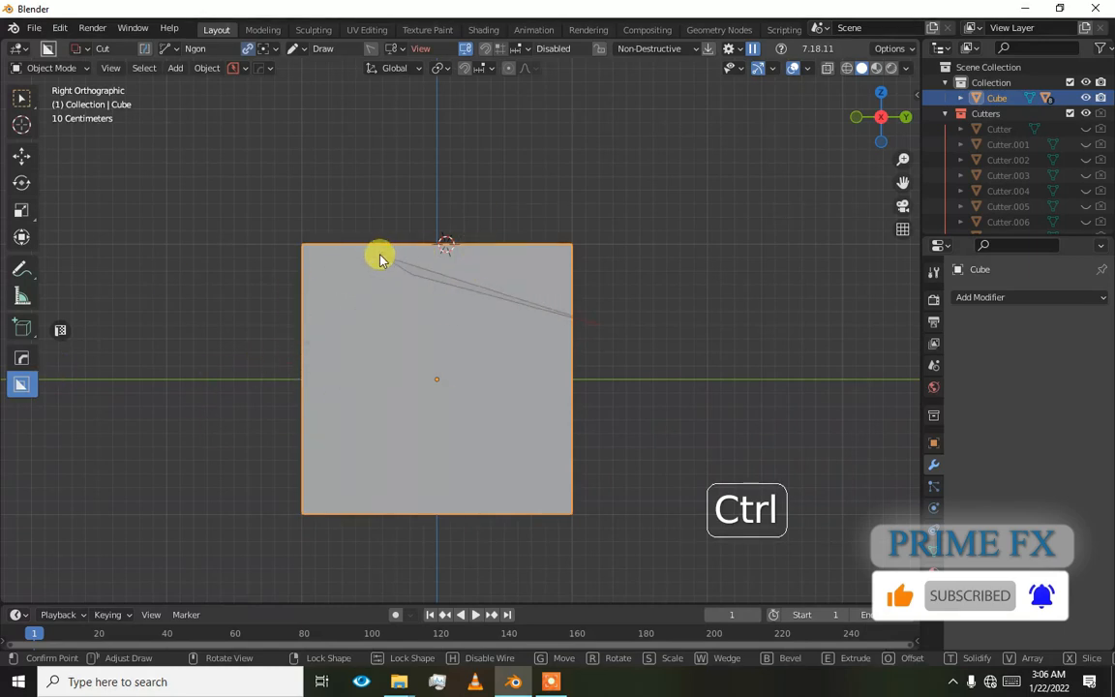
pyautogui.keyDown('alt'); pyautogui.moveTo(367, 321); pyautogui.dragTo(384, 342, button='middle'); pyautogui.keyUp('alt')
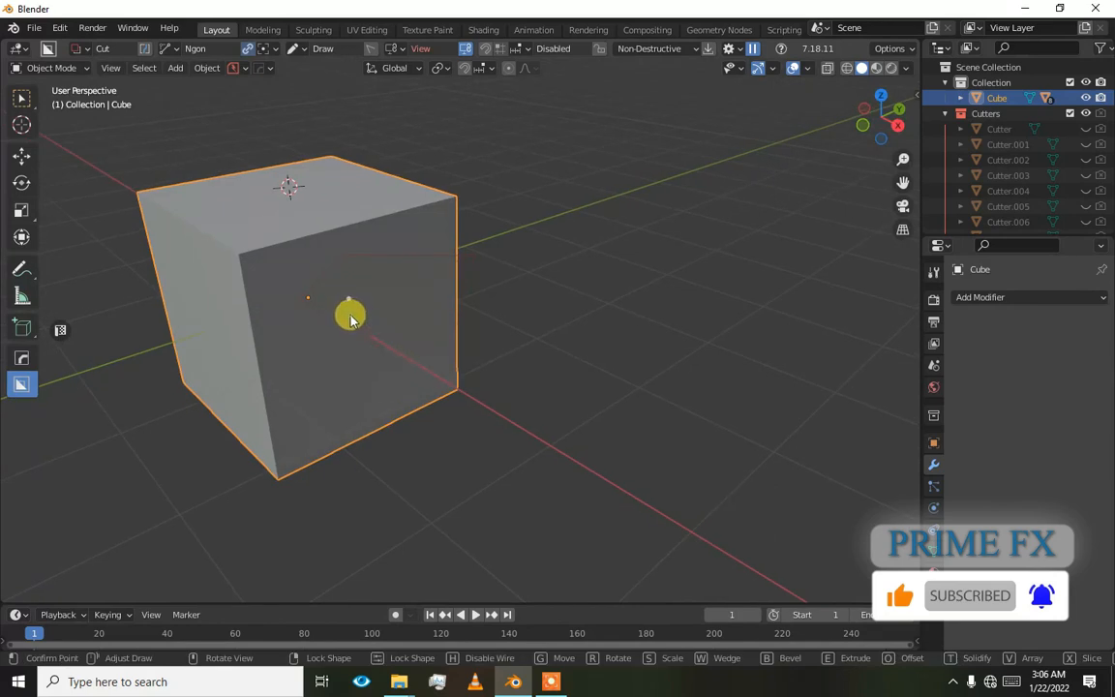
pyautogui.click(350, 320)
pyautogui.click(367, 299)
pyautogui.keyDown('alt'); pyautogui.moveTo(368, 299); pyautogui.dragTo(250, 250, button='middle'); pyautogui.keyUp('alt')
pyautogui.hotkey('ctrl', 'z')
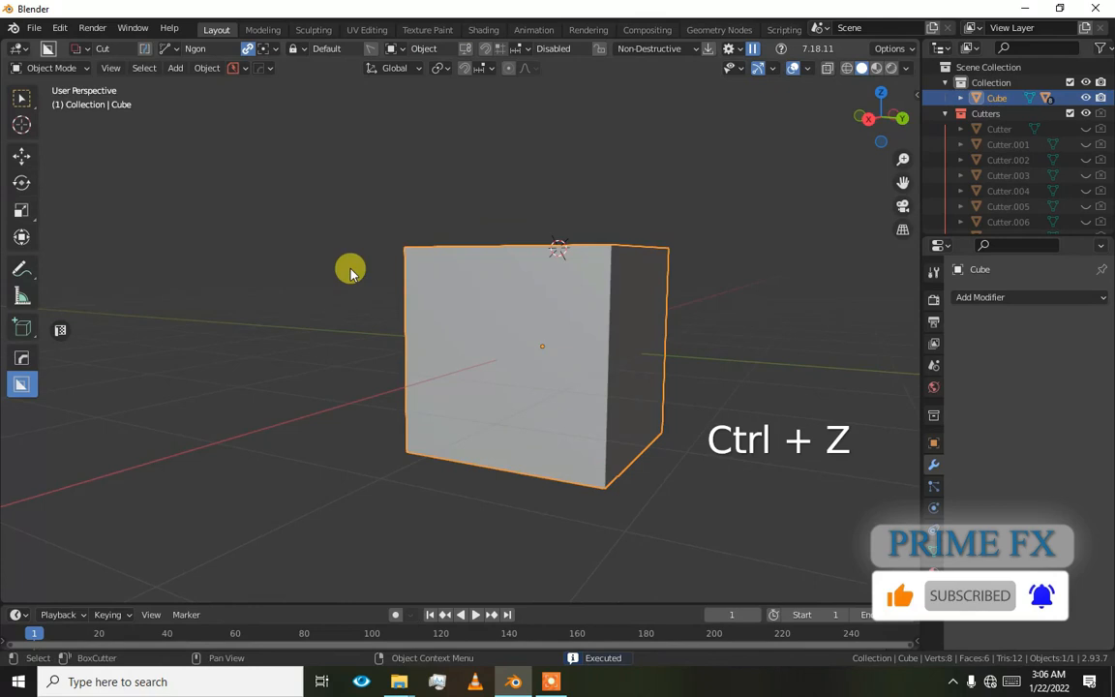
# - Draw a narrow pointed Ngon cut near the cube's upper edge in the right view, extrude it through, and undo it
pyautogui.press('KP_3')
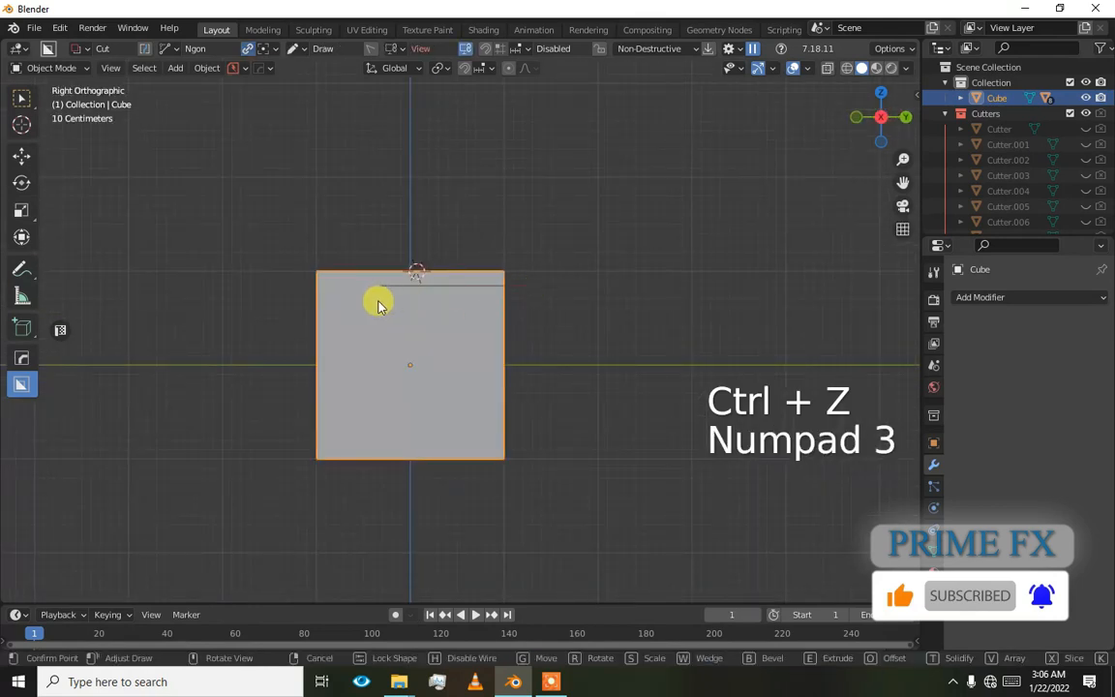
pyautogui.click(377, 288)
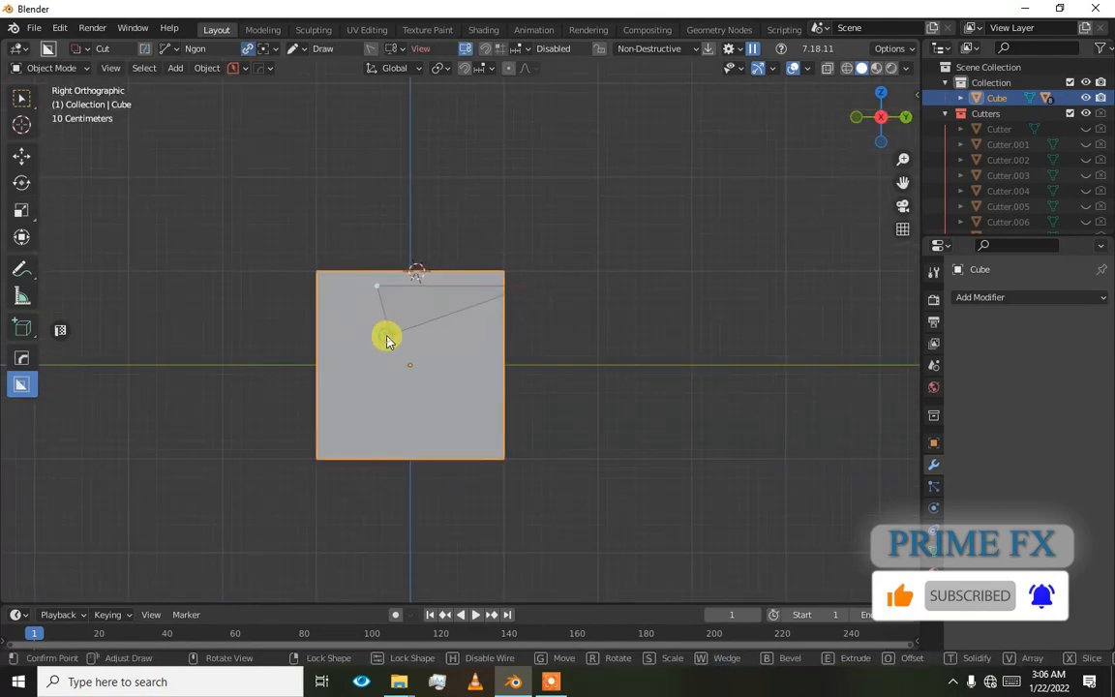
pyautogui.click(426, 331)
pyautogui.keyDown('alt'); pyautogui.moveTo(428, 334); pyautogui.dragTo(527, 387, button='middle'); pyautogui.keyUp('alt')
pyautogui.keyDown('alt'); pyautogui.moveTo(304, 292); pyautogui.dragTo(569, 401, button='middle'); pyautogui.keyUp('alt')
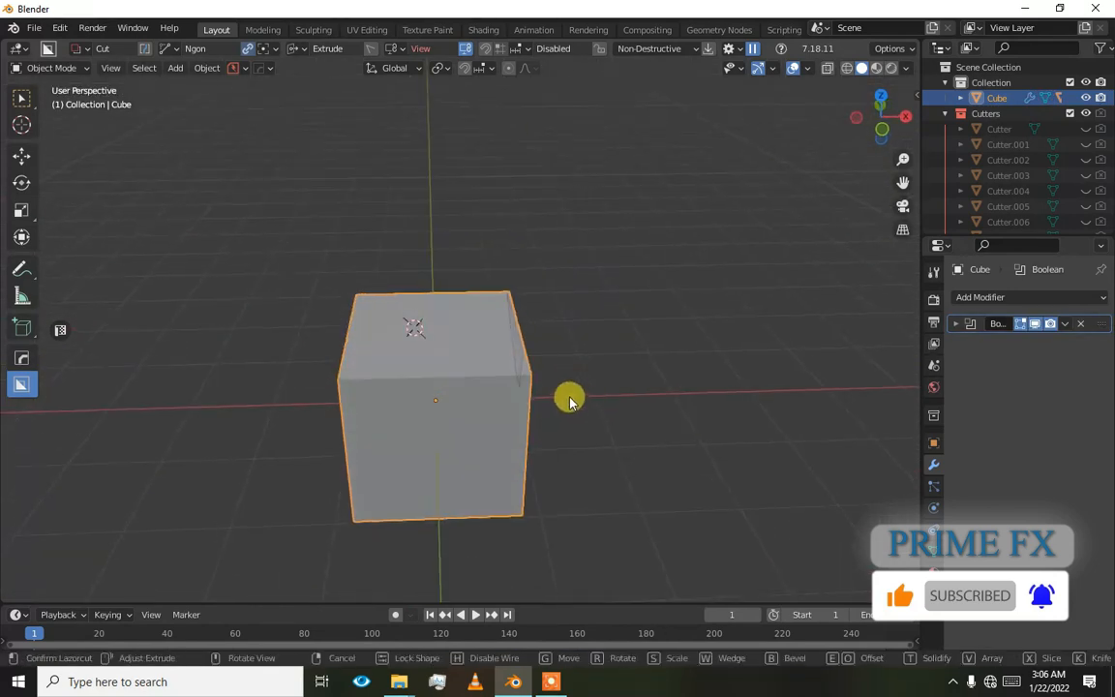
pyautogui.click(320, 394)
pyautogui.keyDown('alt'); pyautogui.moveTo(478, 356); pyautogui.dragTo(354, 327, button='middle'); pyautogui.keyUp('alt')
pyautogui.hotkey('ctrl', 'z')
pyautogui.moveTo(417, 178); pyautogui.dragTo(185, 174, button='middle')
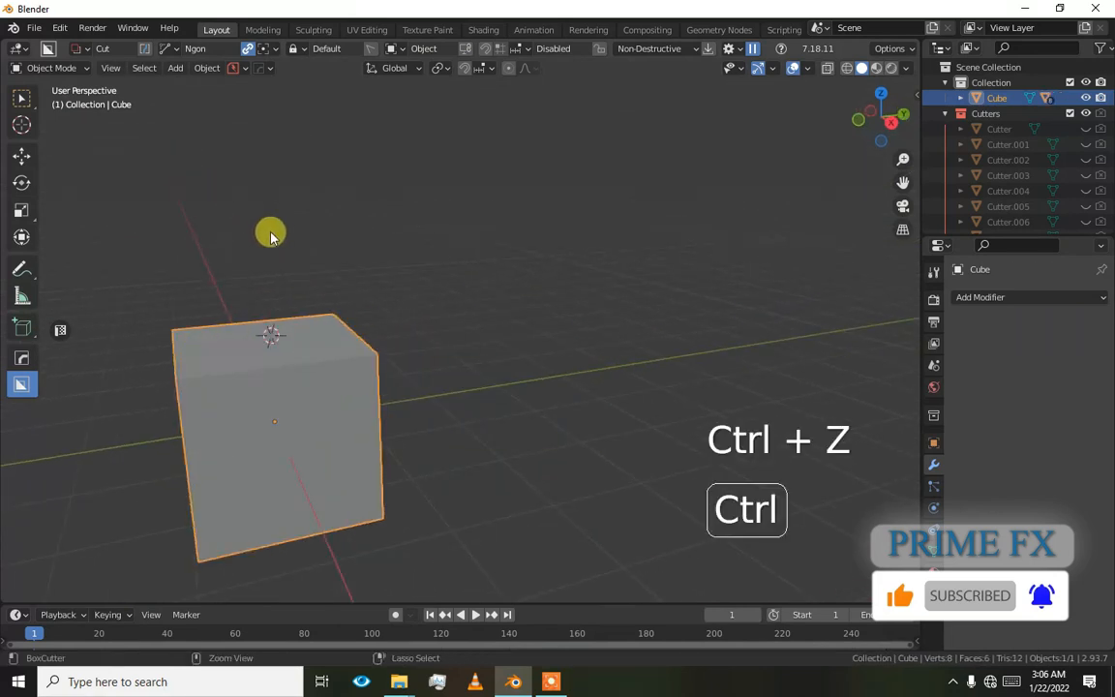
# - Switch the cutter shape to Box and enable its Grid option
pyautogui.hotkey('ctrl', 'd')
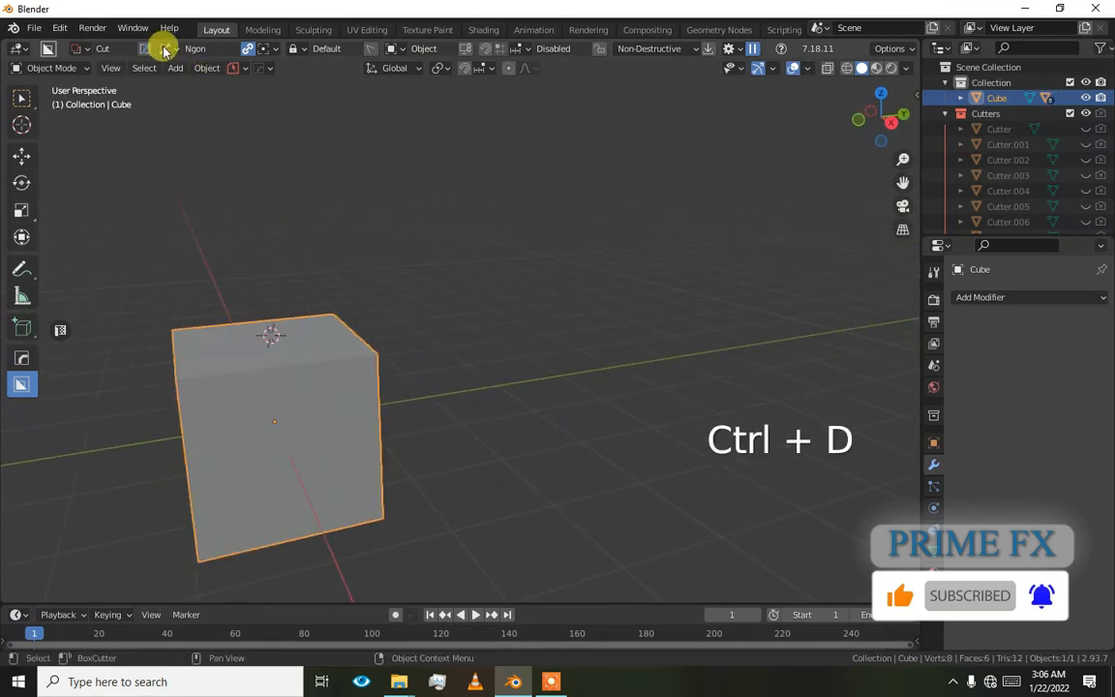
pyautogui.click(164, 51)
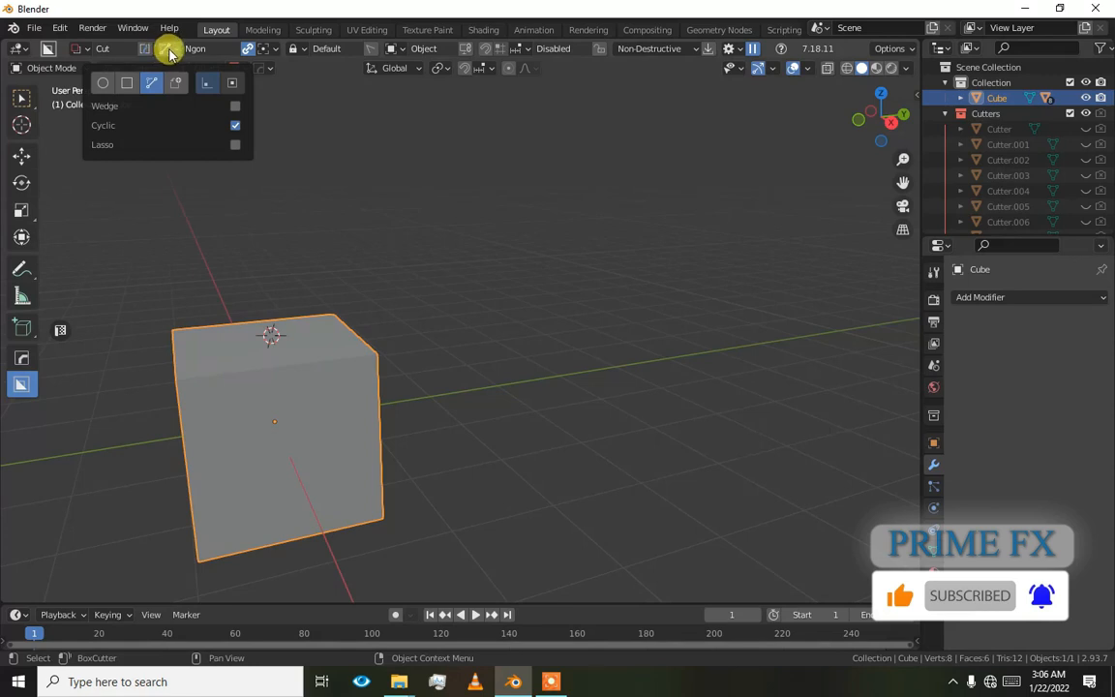
pyautogui.click(123, 84)
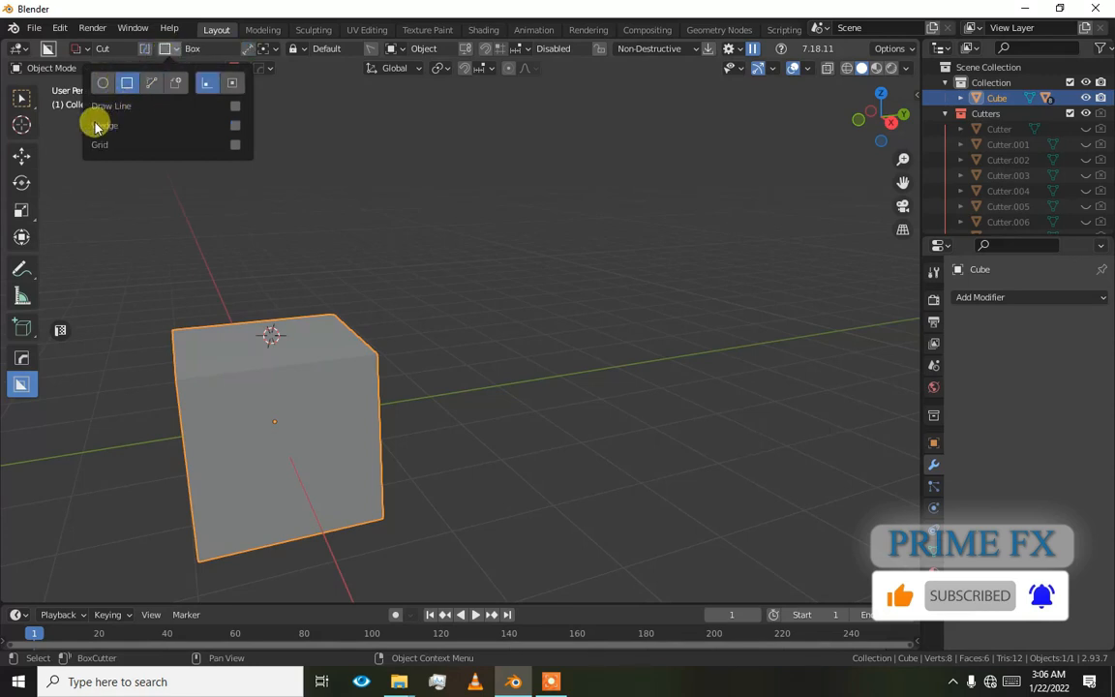
pyautogui.click(235, 145)
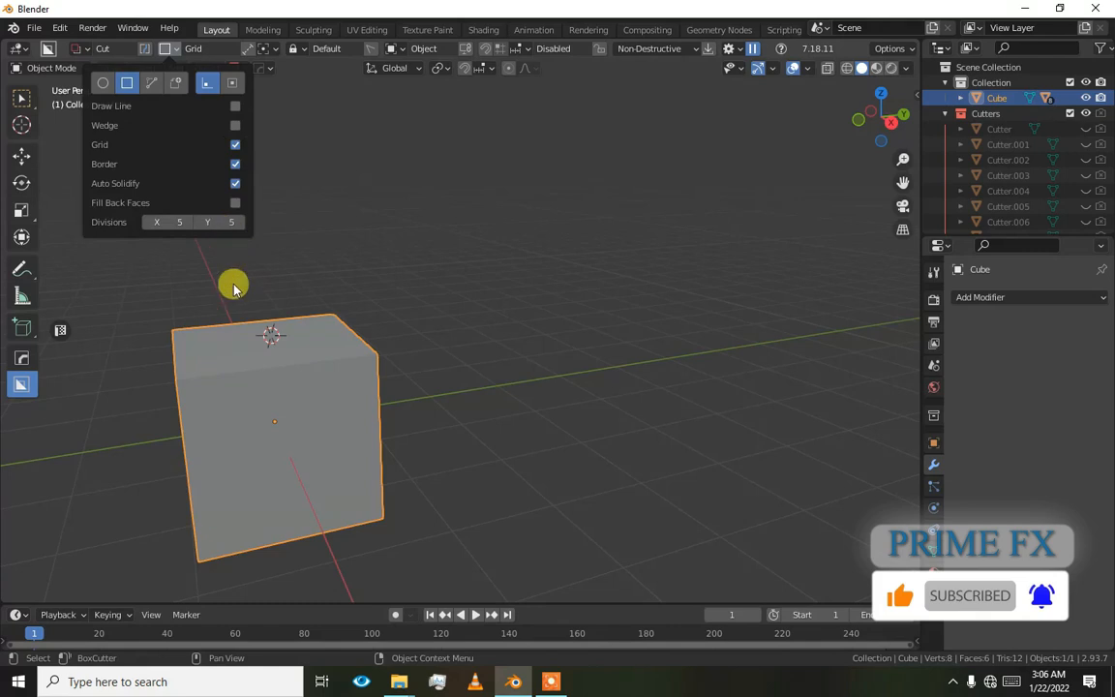
# - Cut a grid pattern into the cube's side face, look at it up close, and undo that cut
pyautogui.moveTo(310, 375); pyautogui.dragTo(283, 492)
pyautogui.click(233, 455)
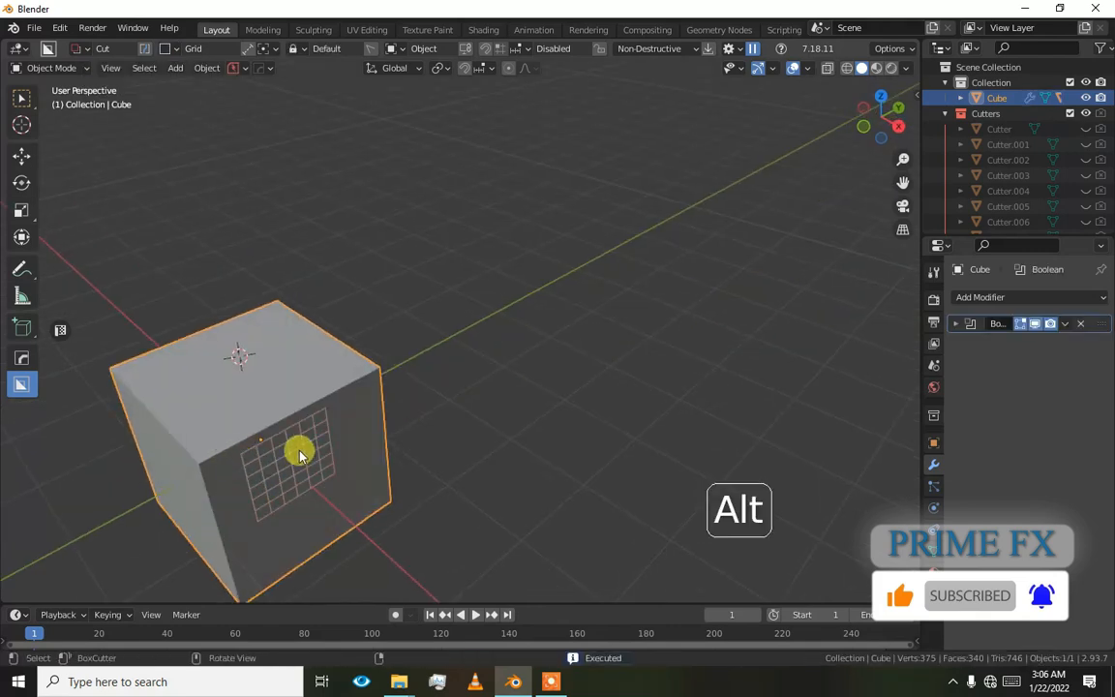
pyautogui.moveTo(299, 454); pyautogui.dragTo(232, 378, button='middle')
pyautogui.scroll(4, 238, 372)
pyautogui.keyDown('shift'); pyautogui.moveTo(363, 247); pyautogui.dragTo(528, 121, button='middle'); pyautogui.keyUp('shift')
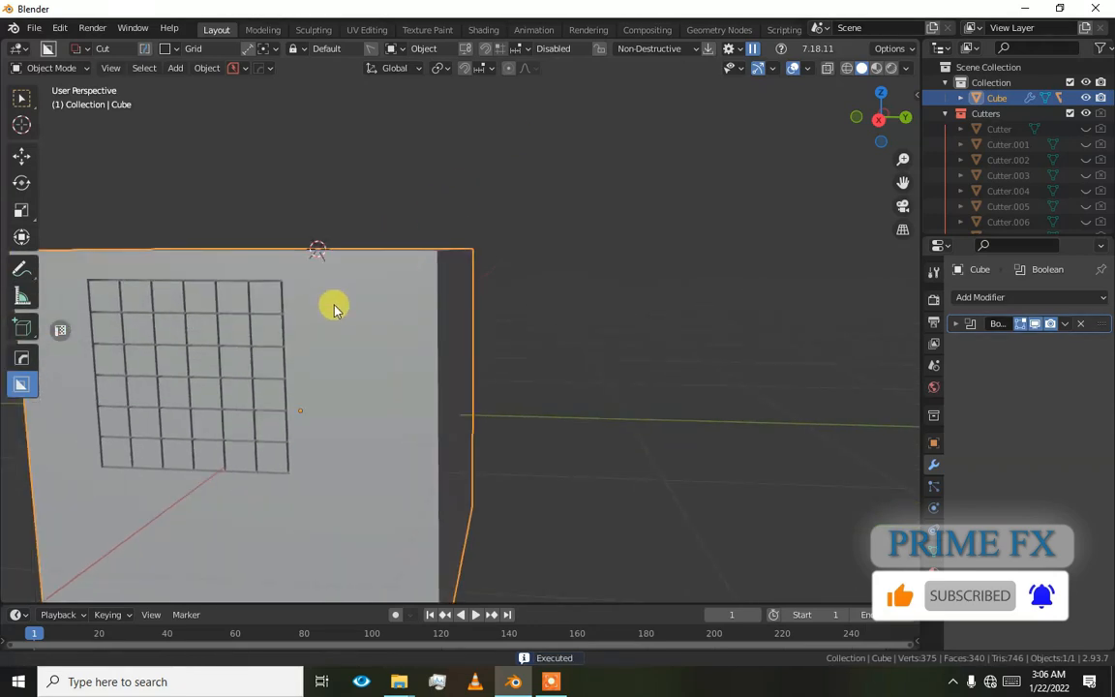
pyautogui.keyDown('shift'); pyautogui.moveTo(333, 305); pyautogui.dragTo(447, 283, button='middle'); pyautogui.keyUp('shift')
pyautogui.keyDown('alt'); pyautogui.moveTo(388, 306); pyautogui.dragTo(426, 356); pyautogui.keyUp('alt')
pyautogui.hotkey('ctrl', 'z')
pyautogui.keyDown('shift'); pyautogui.moveTo(305, 340); pyautogui.dragTo(447, 438, button='middle'); pyautogui.keyUp('shift')
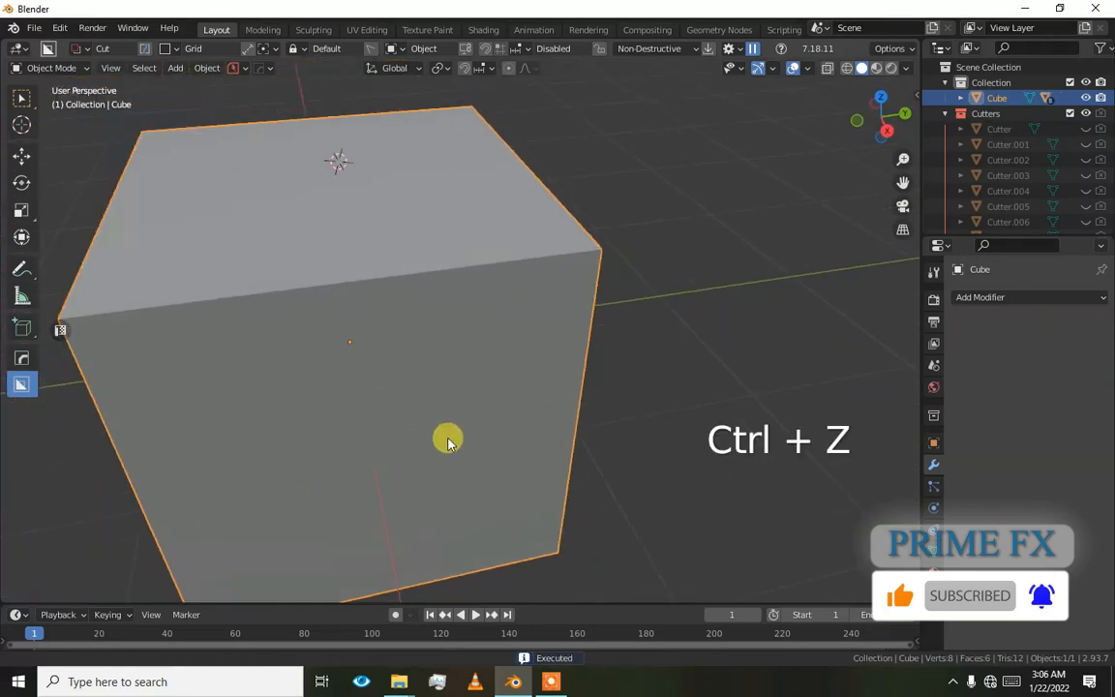
# - Cut a grid pattern across most of the cube's top face
pyautogui.scroll(-3, 447, 438)
pyautogui.keyDown('alt'); pyautogui.moveTo(380, 371); pyautogui.dragTo(380, 392); pyautogui.keyUp('alt')
pyautogui.moveTo(280, 187); pyautogui.dragTo(286, 255, button='middle')
pyautogui.moveTo(271, 247)
pyautogui.mouseDown()
pyautogui.moveTo(299, 356)
pyautogui.moveTo(515, 338)
pyautogui.mouseUp()
pyautogui.moveTo(574, 491); pyautogui.dragTo(587, 553)
pyautogui.moveTo(473, 368)
pyautogui.keyDown('alt'); pyautogui.mouseDown()
pyautogui.moveTo(369, 383)
pyautogui.moveTo(356, 326)
pyautogui.moveTo(450, 326)
pyautogui.moveTo(468, 350)
pyautogui.mouseUp(); pyautogui.keyUp('alt')
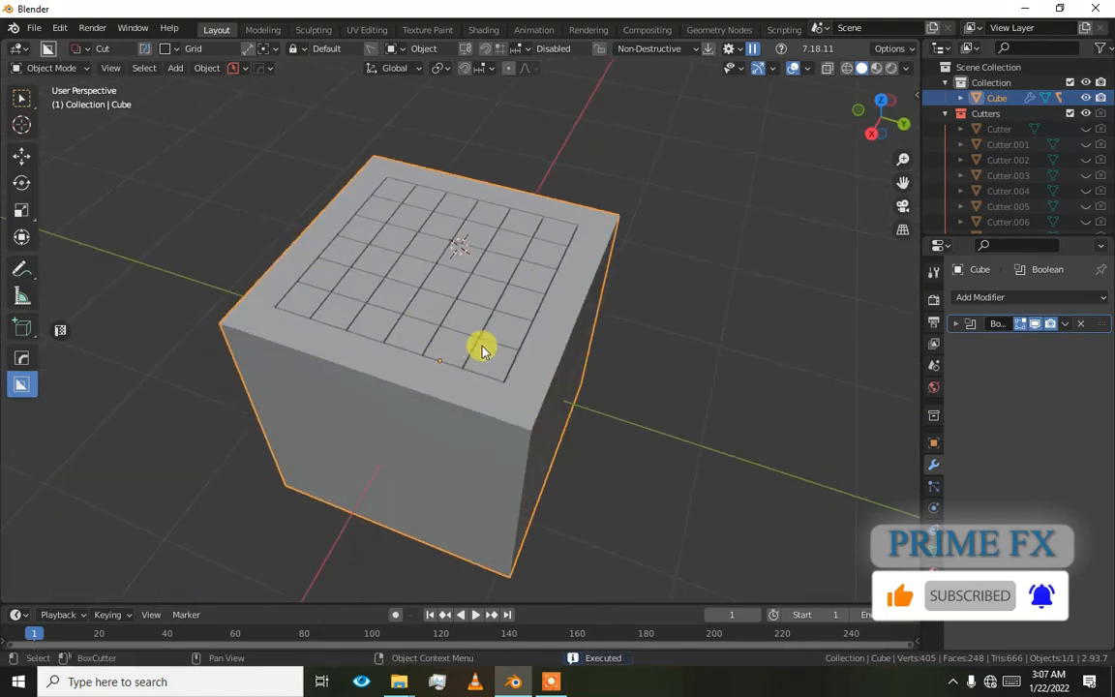
# - Hide the cube, and undo both the hiding and the grid cut on its top face
pyautogui.press('h')
pyautogui.press('h')
pyautogui.moveTo(505, 346); pyautogui.dragTo(493, 346, button='middle')
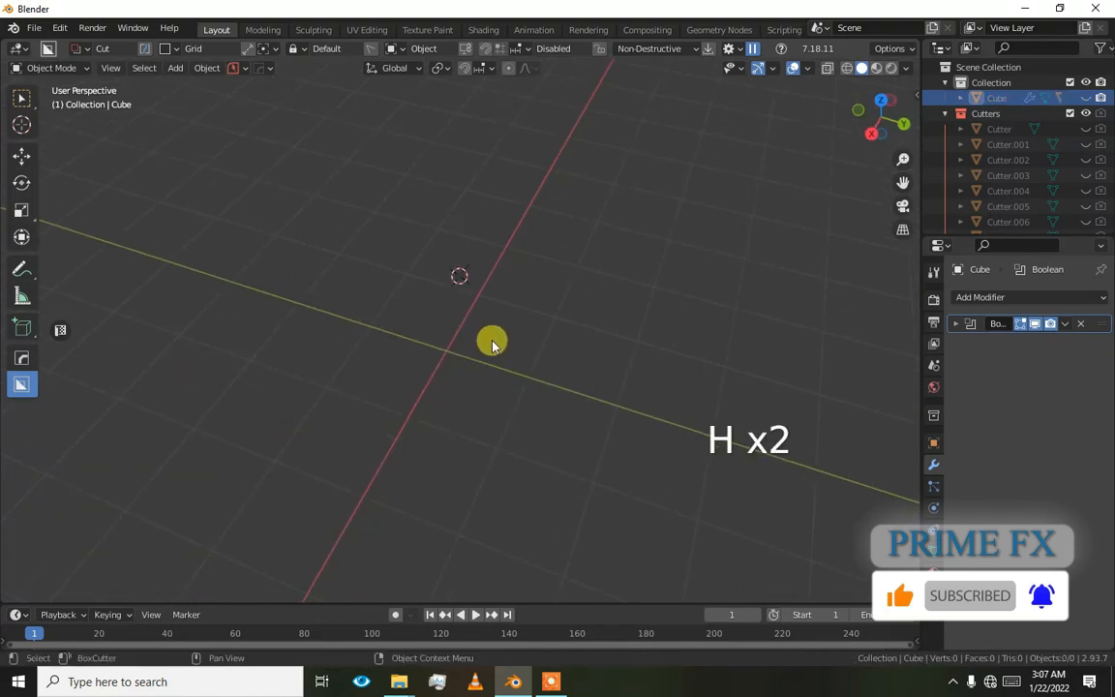
pyautogui.hotkey('ctrl', 'z')
pyautogui.hotkey('ctrl', 'z')
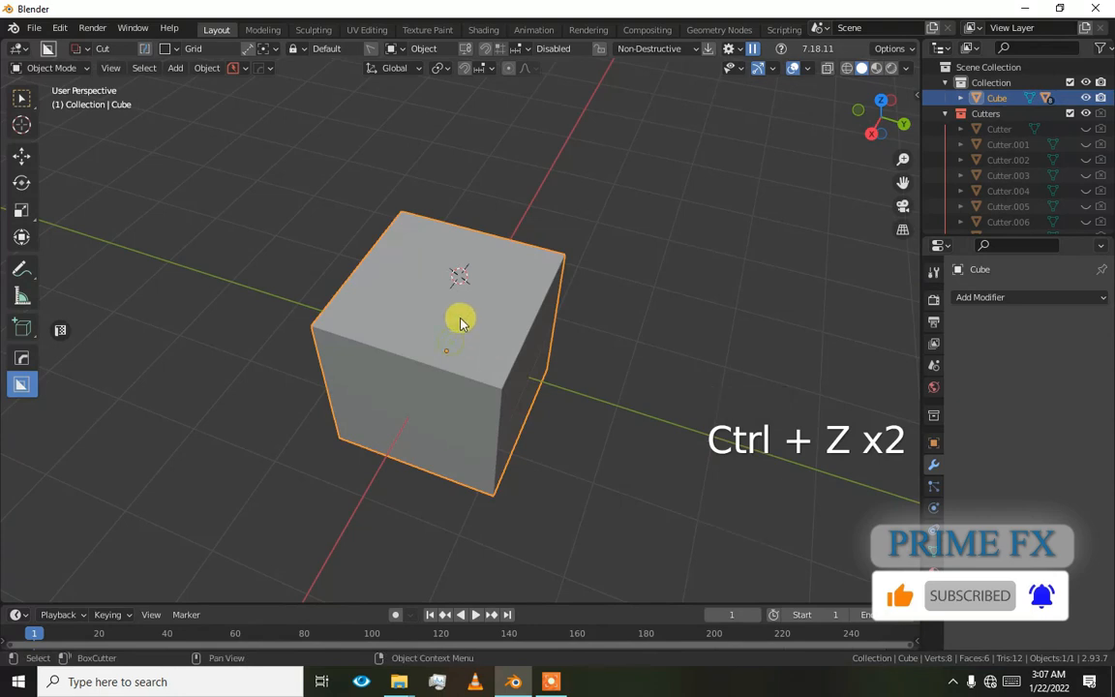
# - Turn off the Grid option of the Box cutter
pyautogui.scroll(-2, 405, 306)
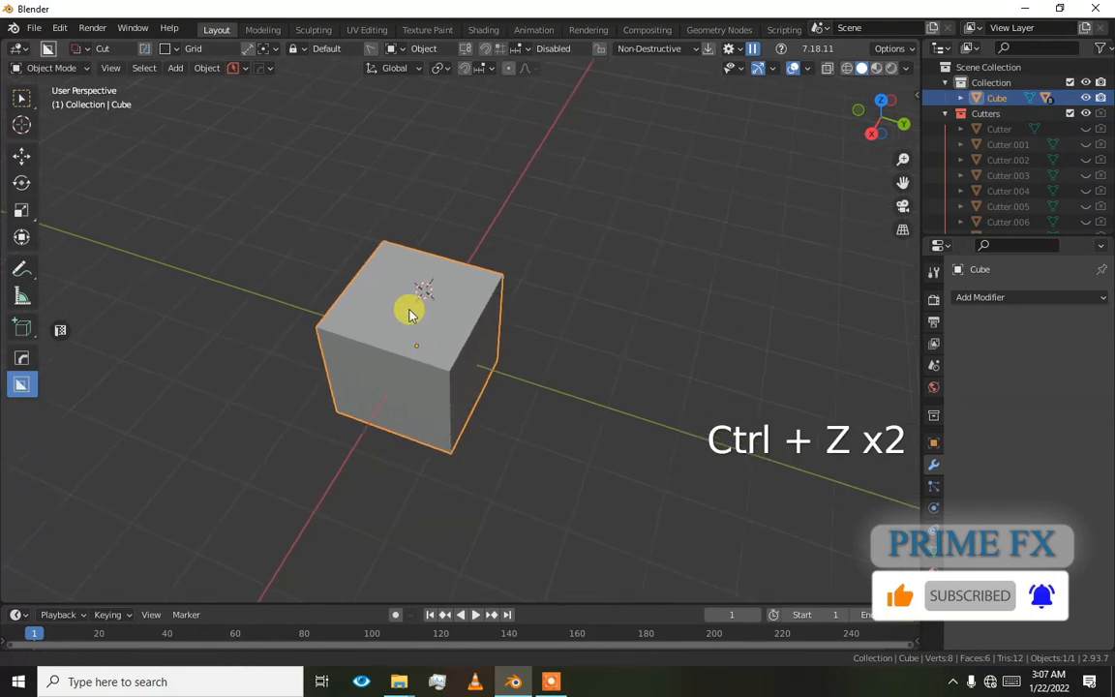
pyautogui.click(145, 50)
pyautogui.click(176, 49)
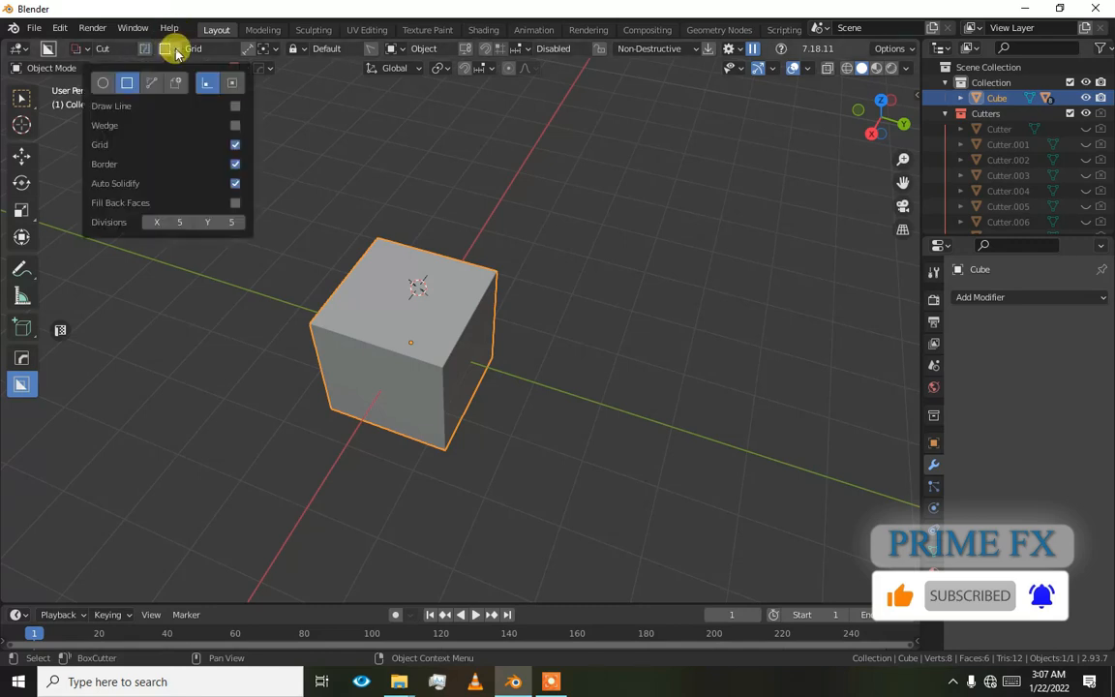
pyautogui.click(236, 144)
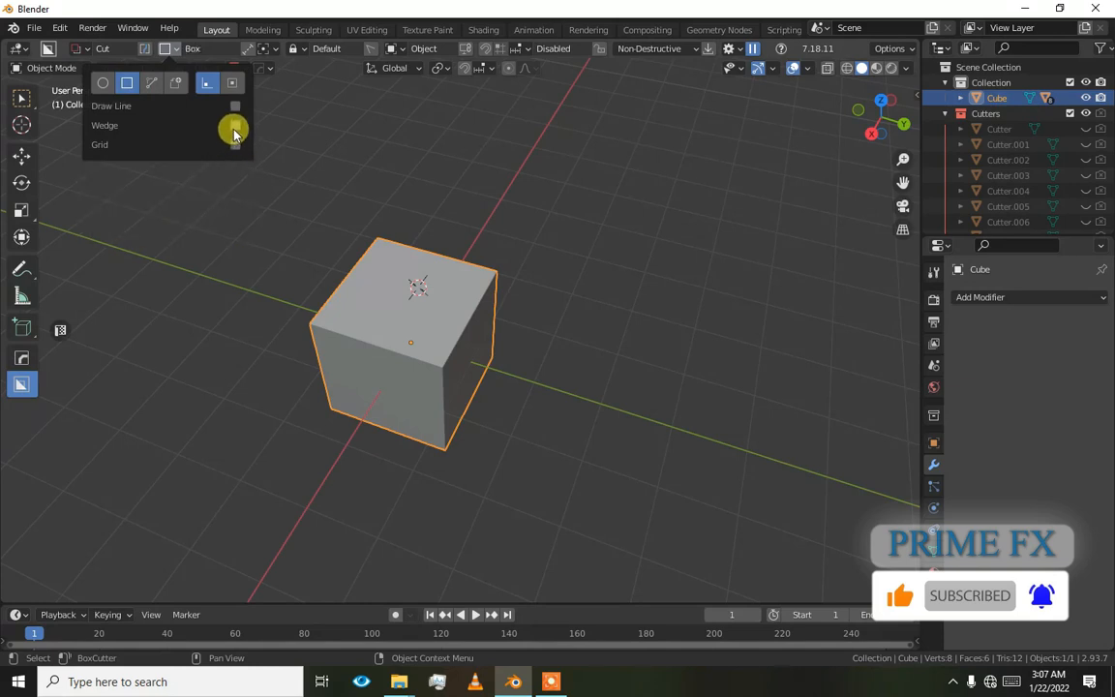
# - Draw a small box cut near the edge of the cube's top face, extrude it downward, and turn it into a wedge
pyautogui.scroll(2, 387, 256)
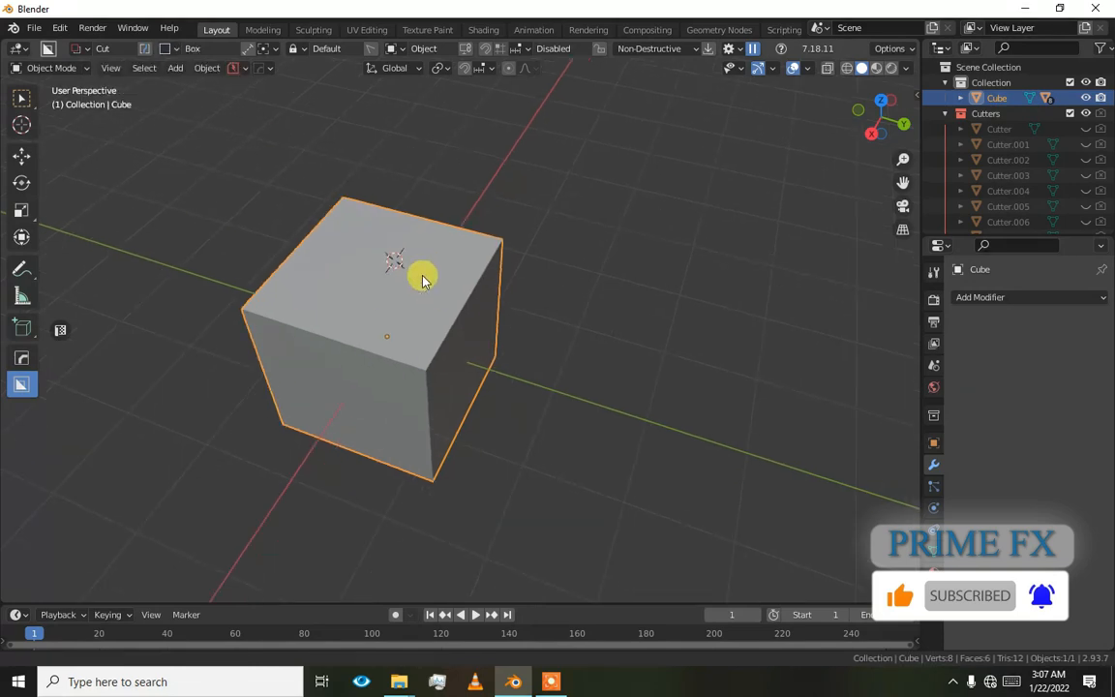
pyautogui.moveTo(424, 263)
pyautogui.mouseDown()
pyautogui.moveTo(472, 299)
pyautogui.moveTo(468, 334)
pyautogui.moveTo(428, 319)
pyautogui.mouseUp()
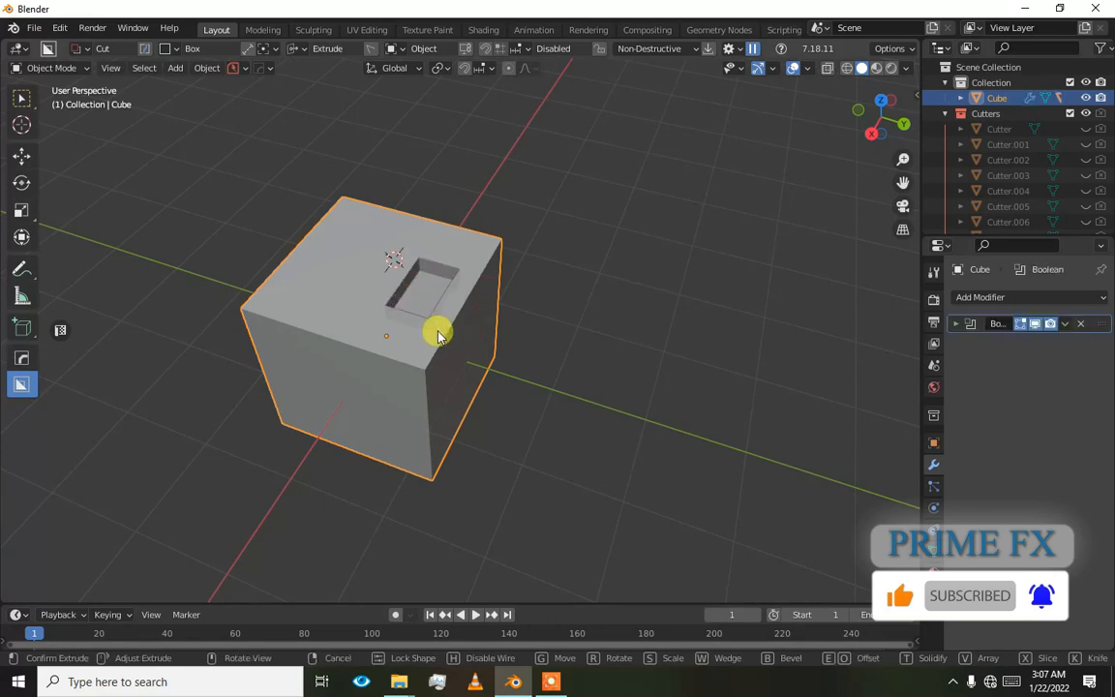
pyautogui.scroll(5, 437, 333)
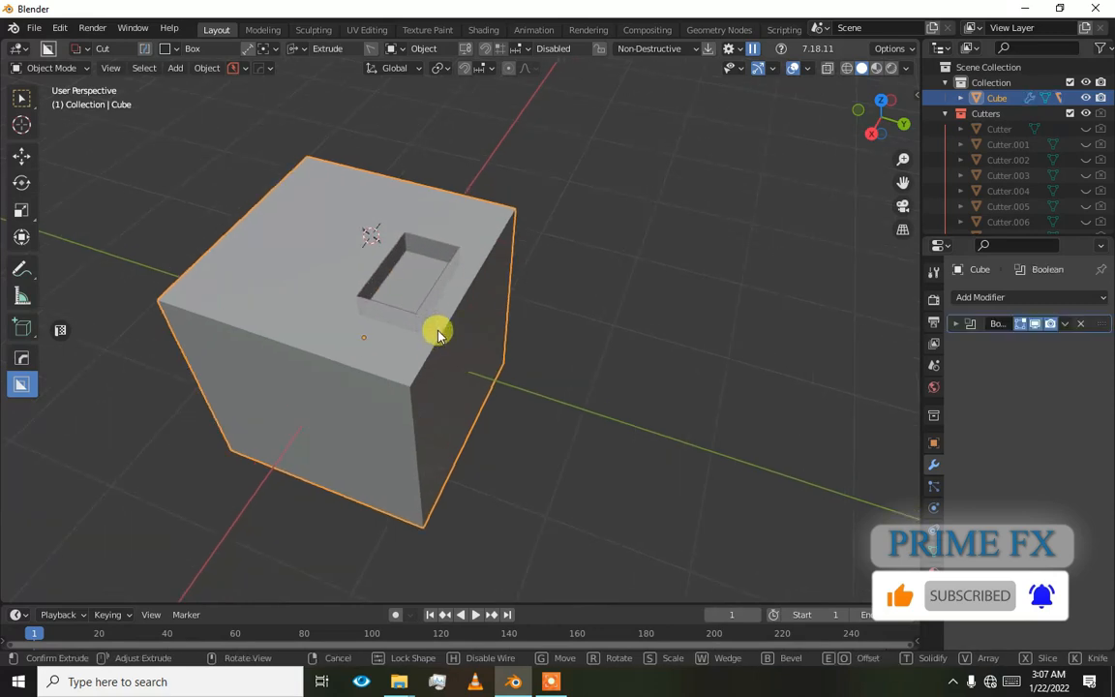
pyautogui.scroll(2, 420, 316)
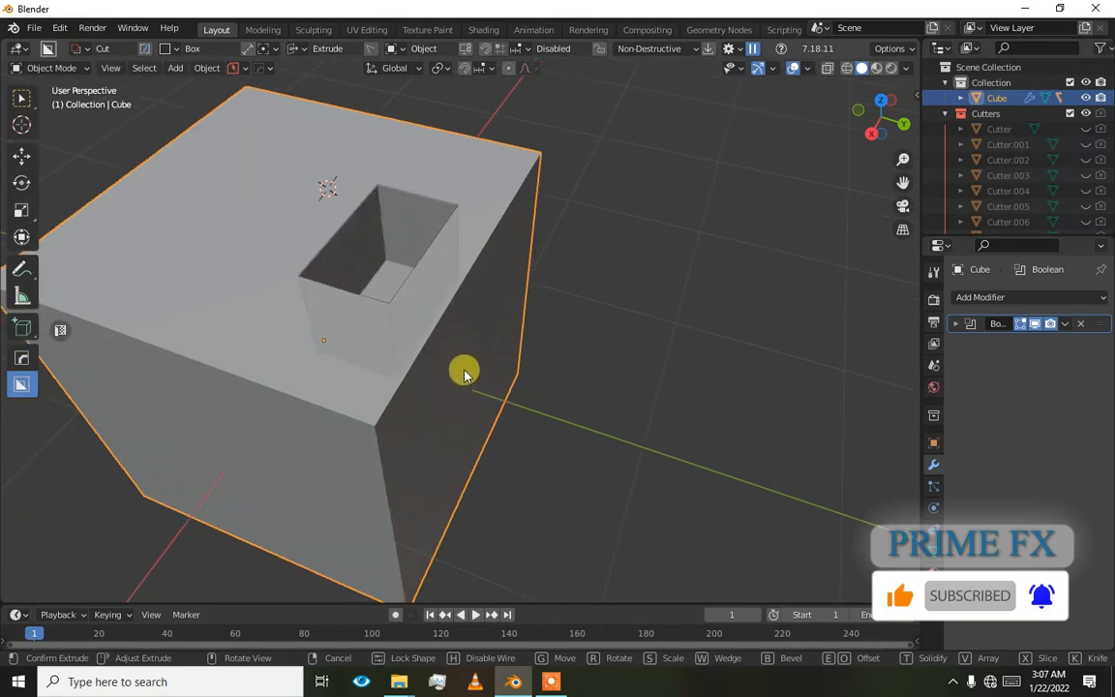
pyautogui.press('w')
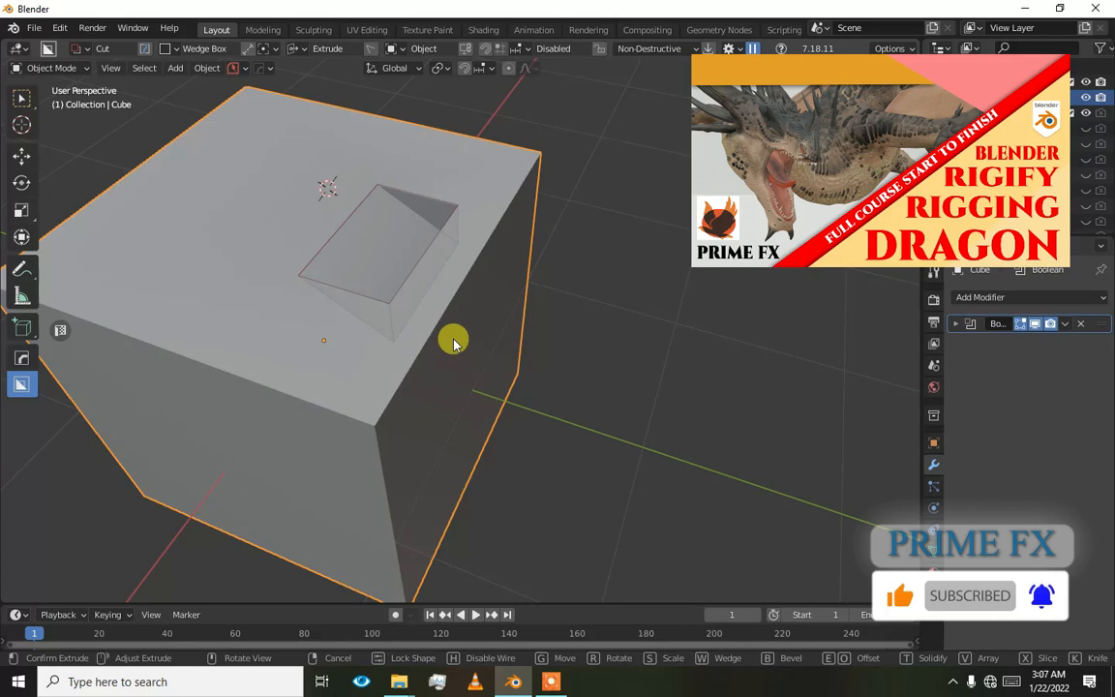
pyautogui.click(453, 337)
pyautogui.moveTo(482, 287); pyautogui.dragTo(581, 242, button='middle')
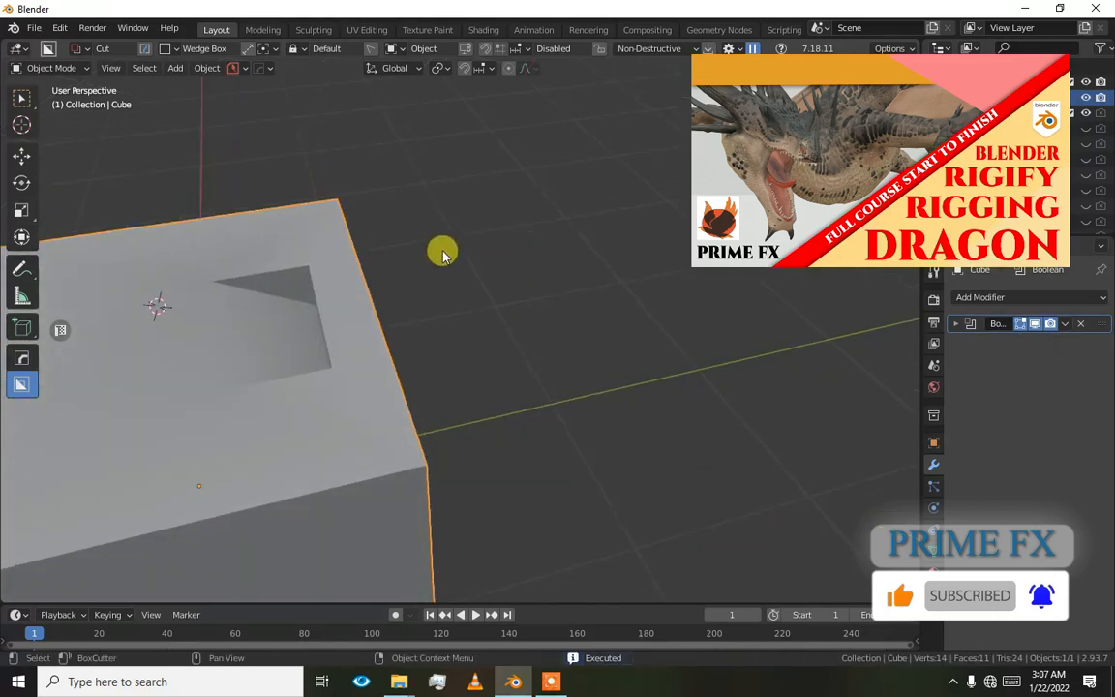
pyautogui.keyDown('shift'); pyautogui.moveTo(443, 253); pyautogui.dragTo(657, 177, button='middle'); pyautogui.keyUp('shift')
# - Reveal the wedge's cutter with HardOps Ever Scroll, try moving it, delete it, and reselect the cube
pyautogui.press('q')
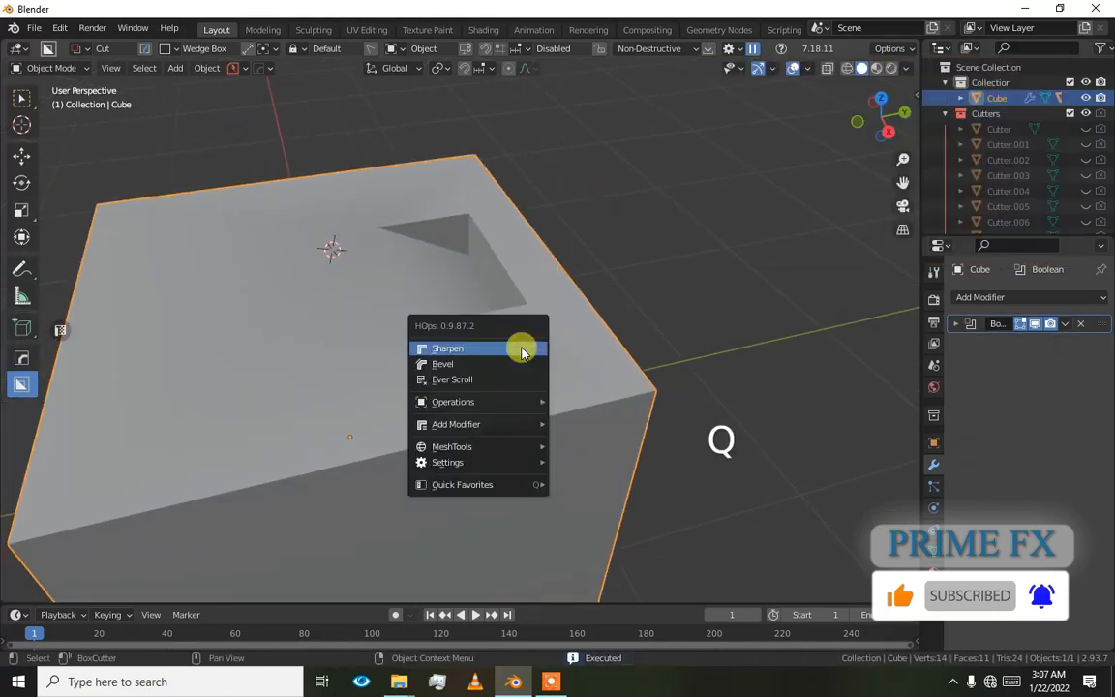
pyautogui.click(500, 378)
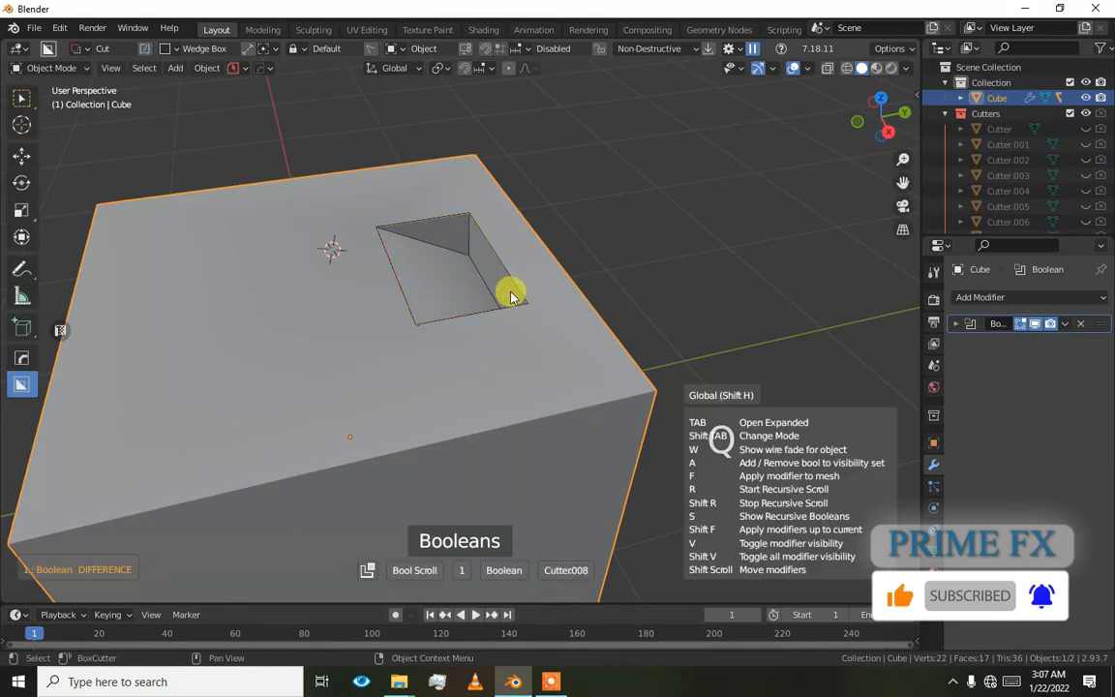
pyautogui.press('q')
pyautogui.press('g')
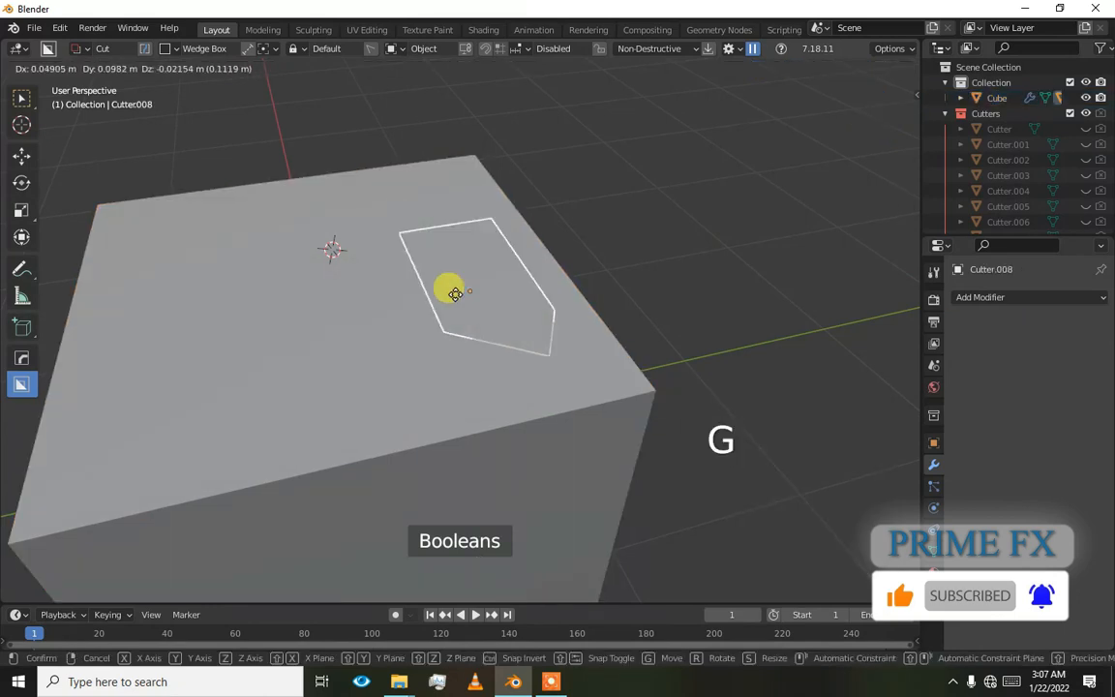
pyautogui.rightClick(377, 301)
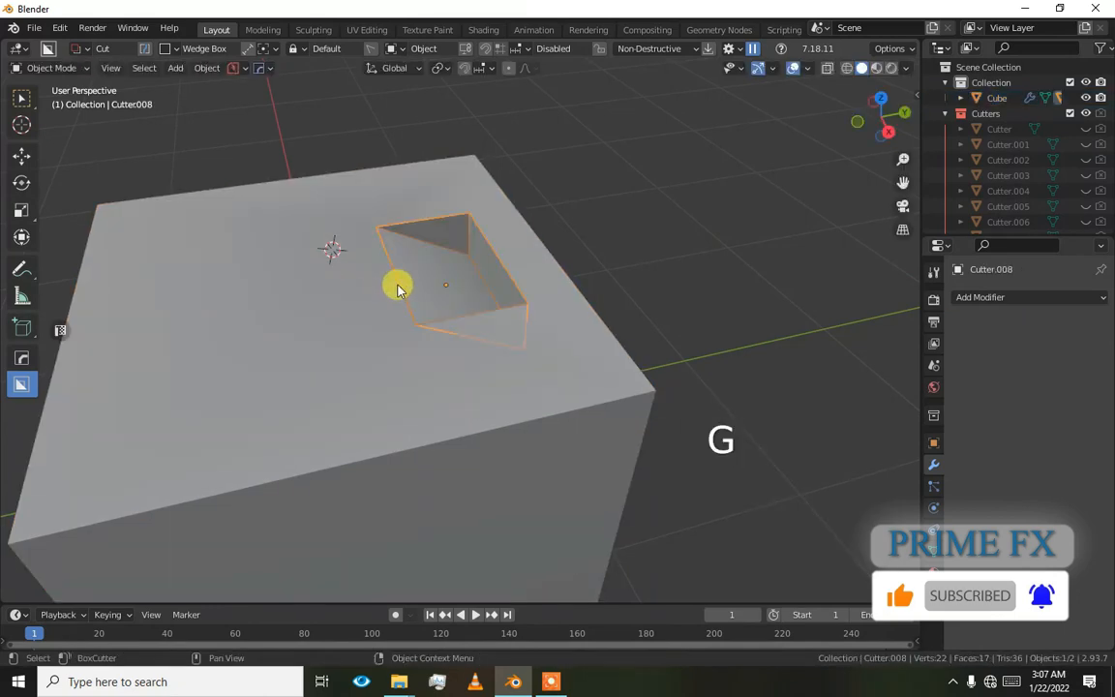
pyautogui.press('Delete')
pyautogui.click(397, 282)
pyautogui.click(311, 264)
pyautogui.scroll(-2, 274, 224)
# - Turn off the Box cutter's Wedge option and enable Draw Line
pyautogui.click(145, 68)
pyautogui.click(145, 48)
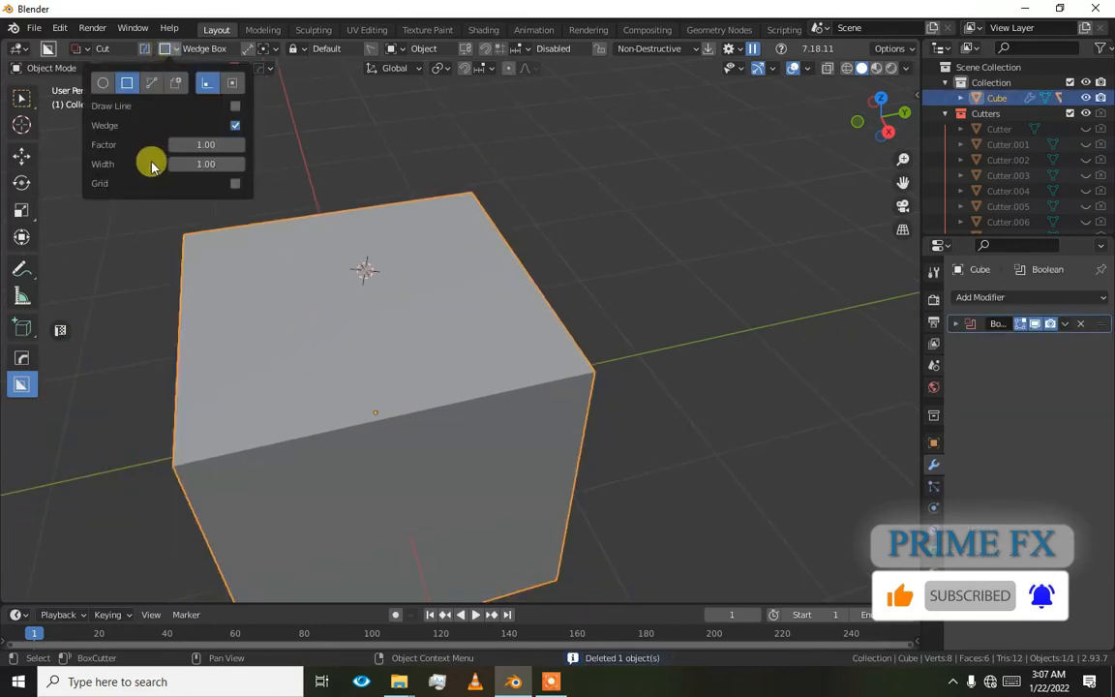
pyautogui.click(234, 126)
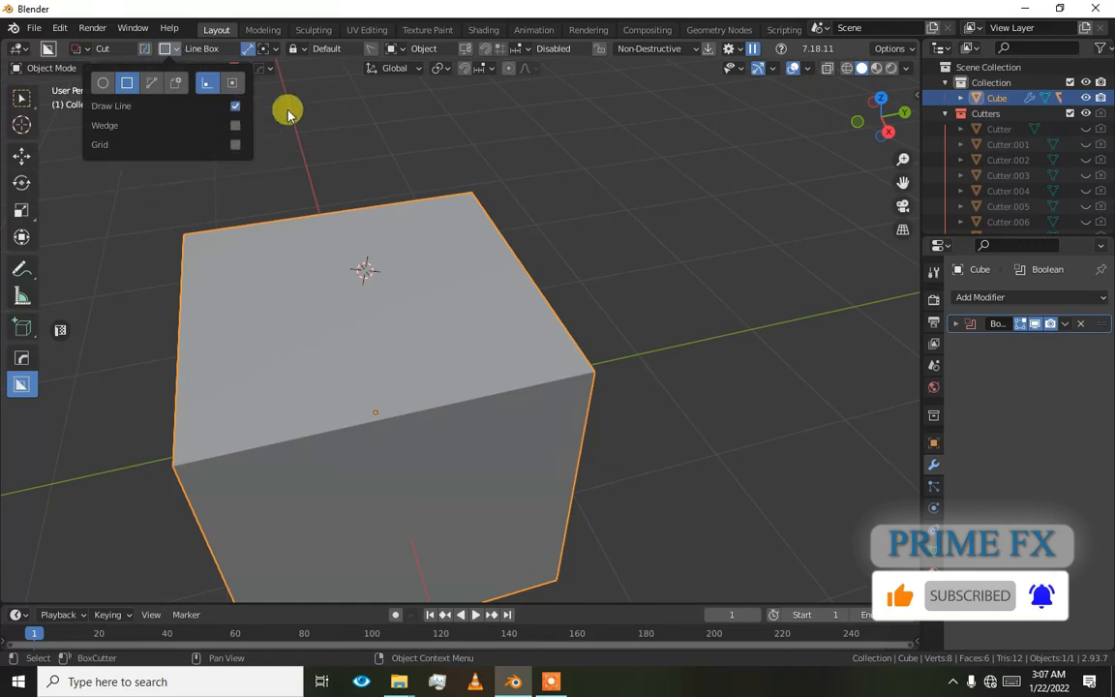
pyautogui.keyDown('shift'); pyautogui.moveTo(290, 260); pyautogui.dragTo(286, 252, button='middle'); pyautogui.keyUp('shift')
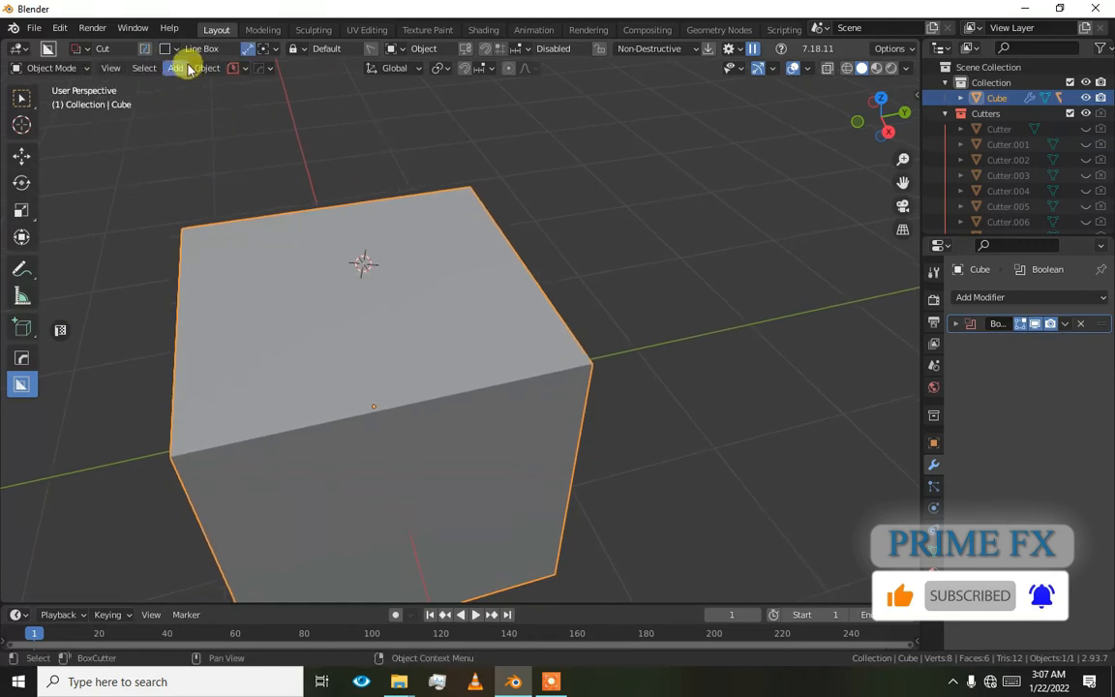
pyautogui.click(177, 49)
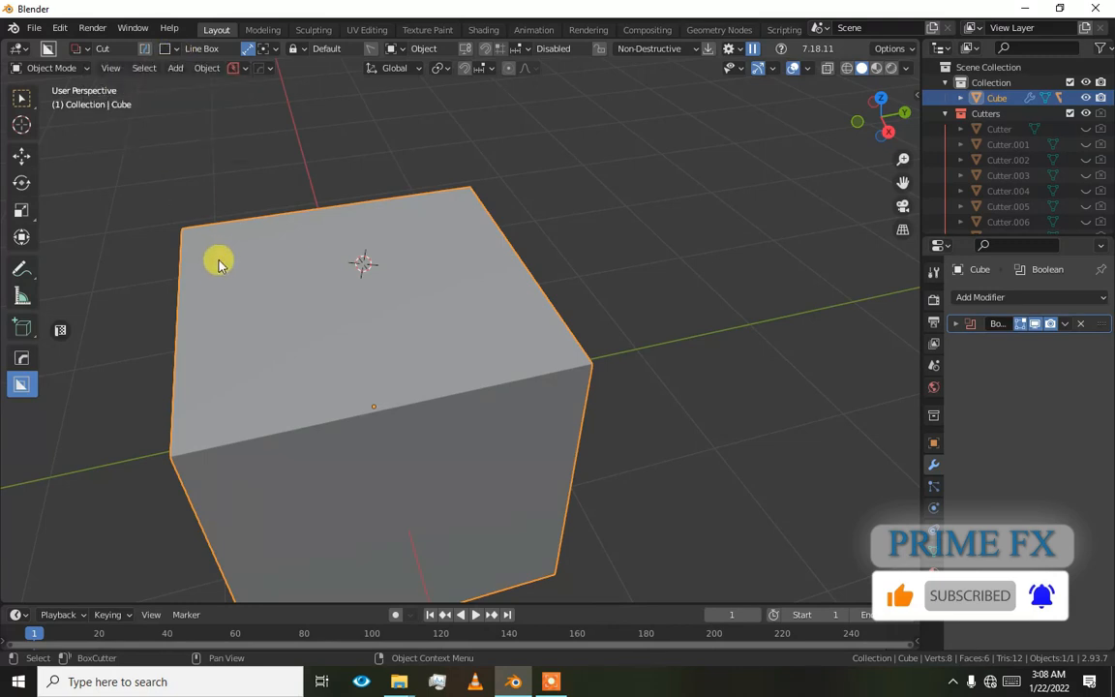
# - Draw a Line Box cut over the cube's top face, extrude it downward, turn it into a wedge, and undo it
pyautogui.moveTo(214, 243); pyautogui.dragTo(241, 399)
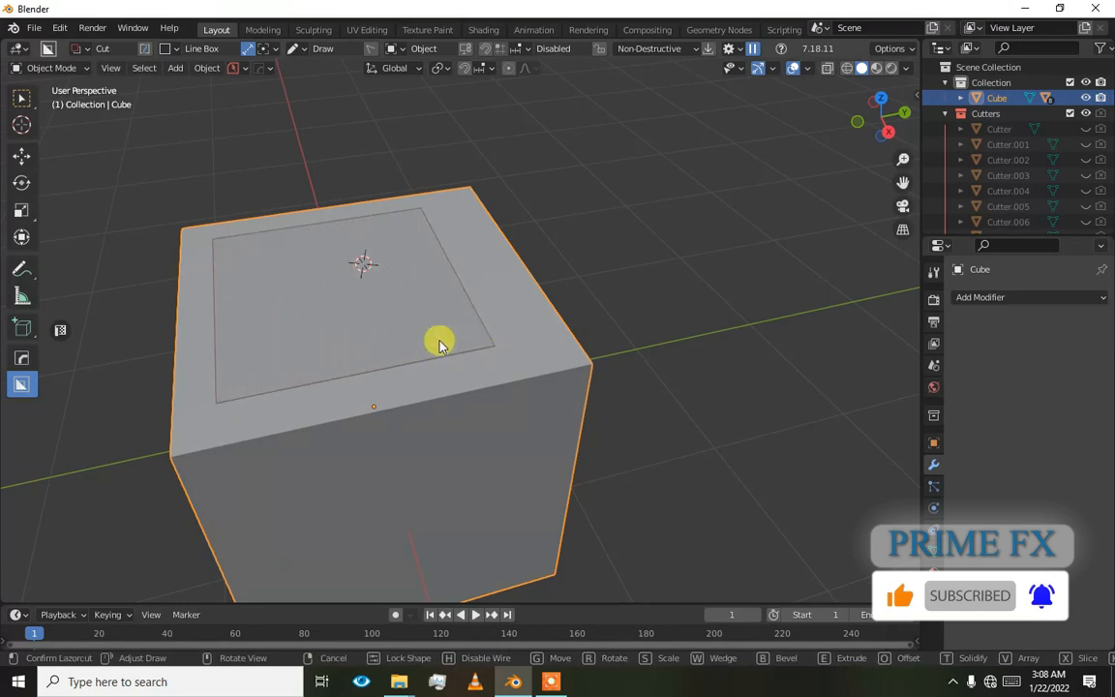
pyautogui.press('Escape')
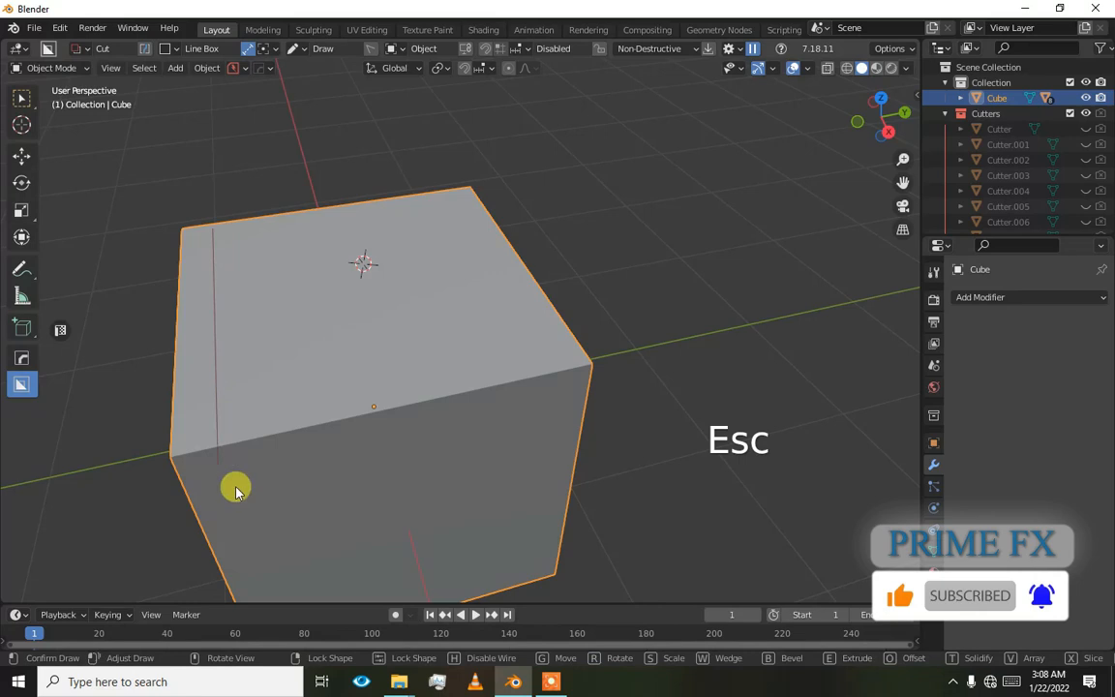
pyautogui.click(222, 425)
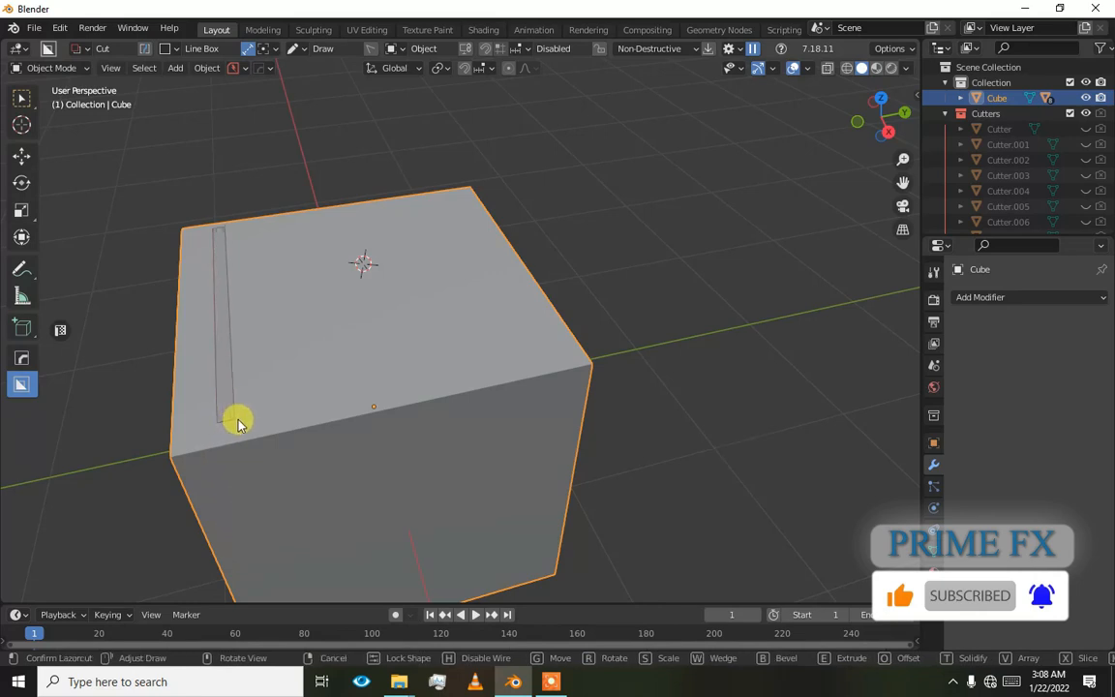
pyautogui.click(514, 382)
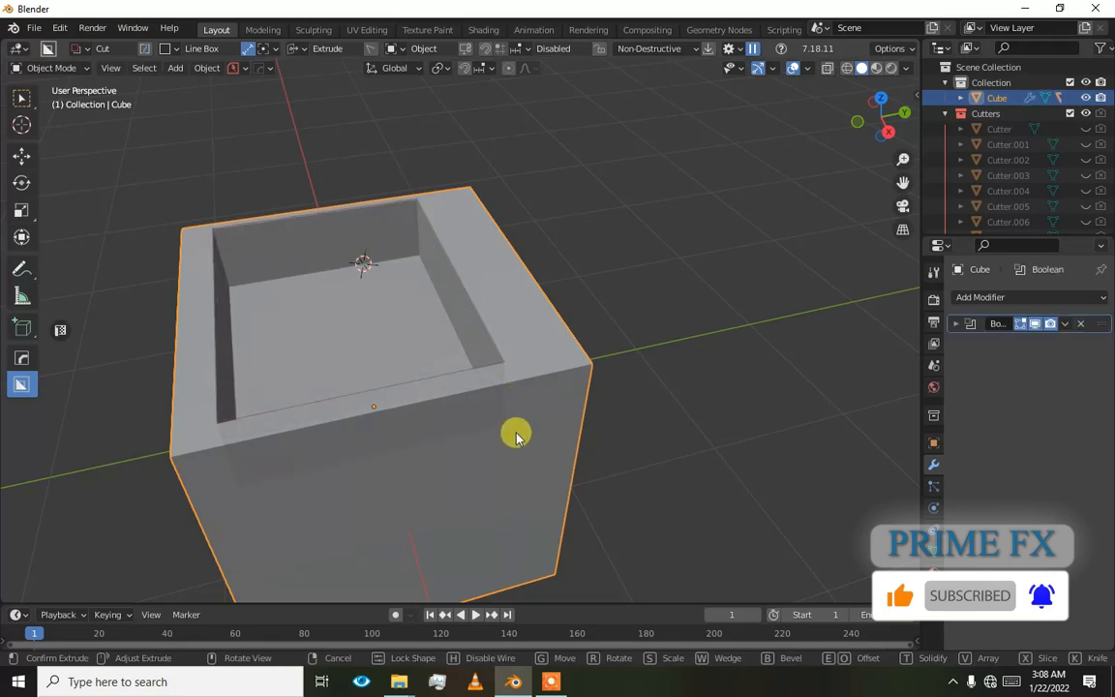
pyautogui.press('w')
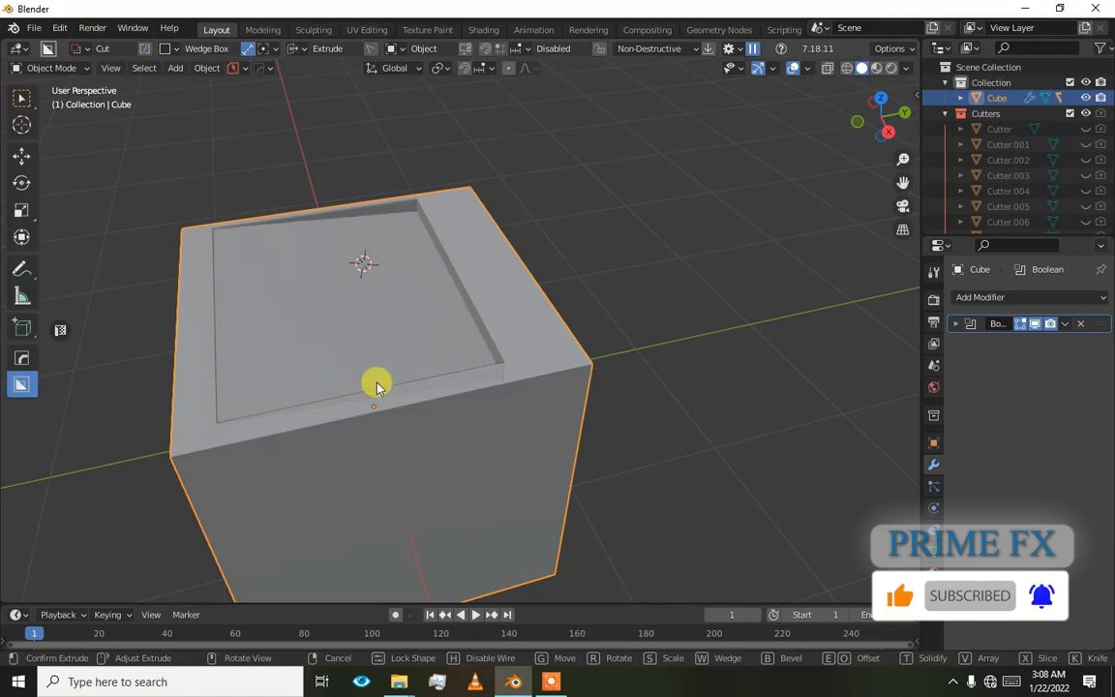
pyautogui.click(673, 446)
pyautogui.hotkey('ctrl', 'z')
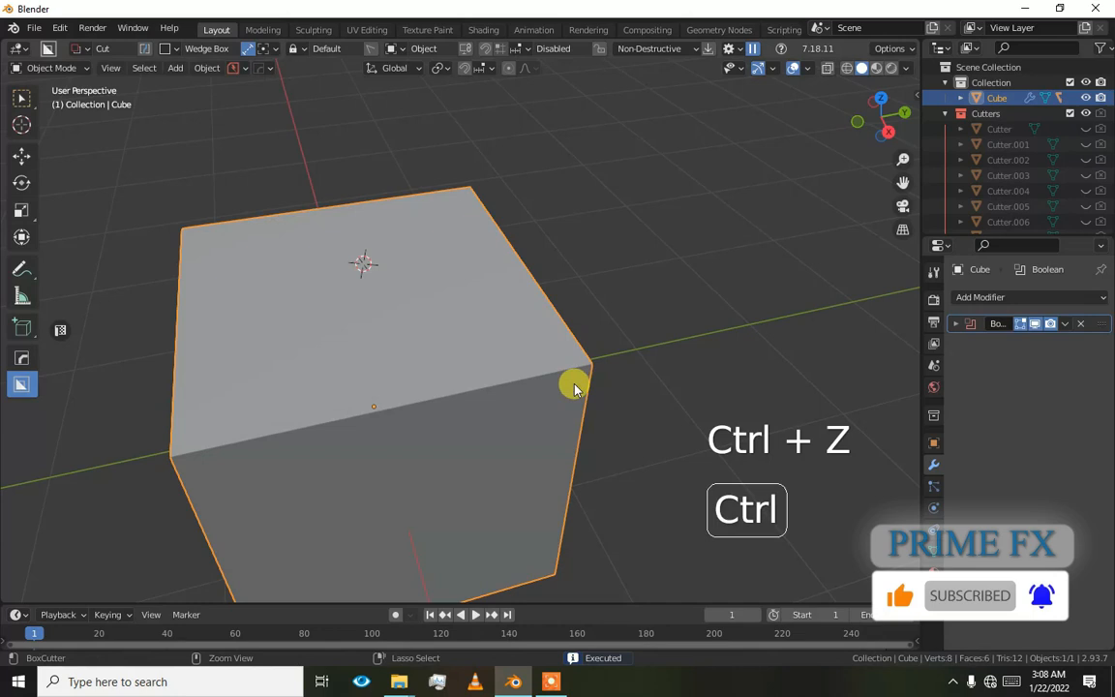
# - Turn off the Box cutter's Wedge option and switch the cutter shape to Circle
pyautogui.click(175, 51)
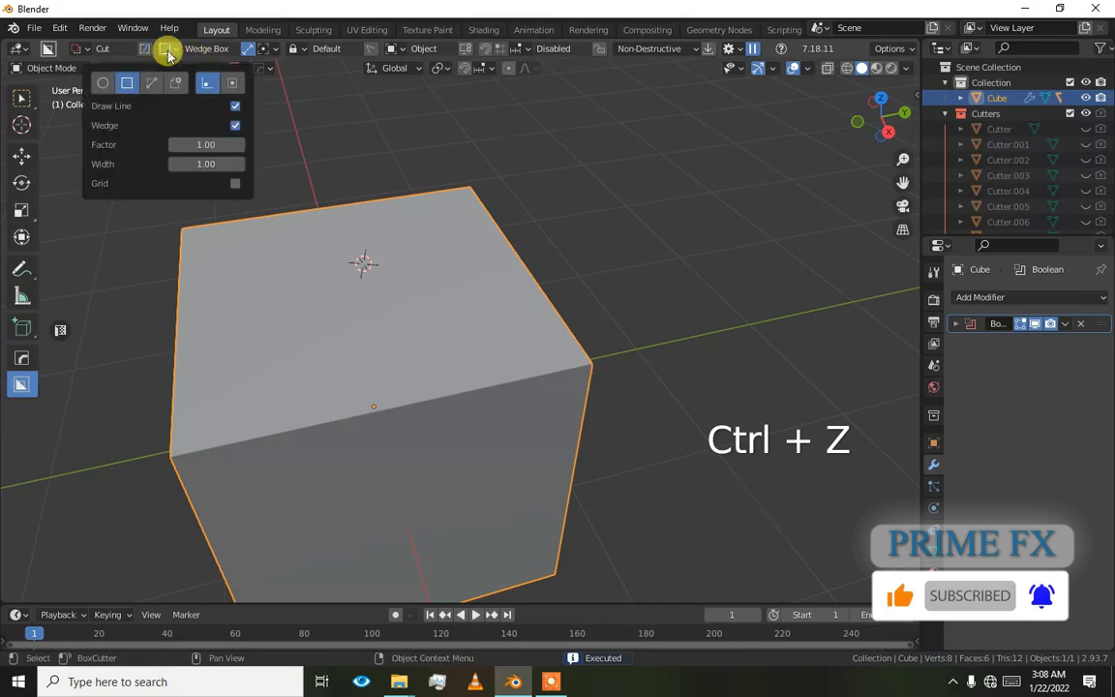
pyautogui.click(234, 124)
pyautogui.click(103, 85)
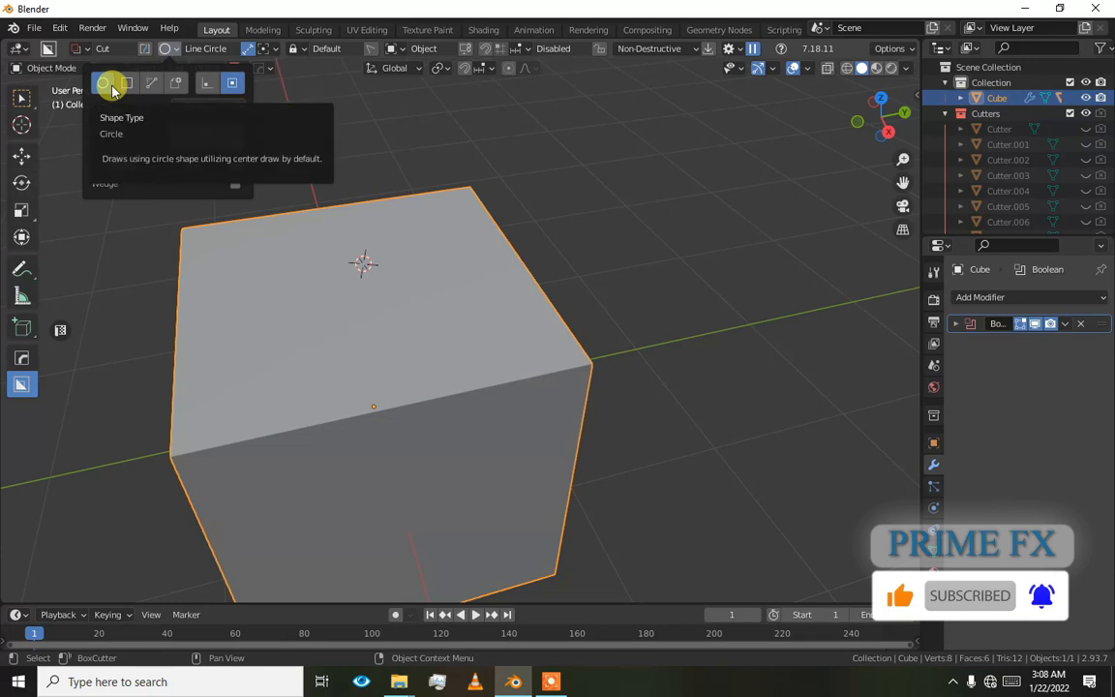
# - Draw a Line Circle around the middle of the cube's top face and extrude it downward into a round pocket
pyautogui.moveTo(317, 282)
pyautogui.mouseDown()
pyautogui.moveTo(373, 331)
pyautogui.moveTo(361, 361)
pyautogui.moveTo(318, 371)
pyautogui.moveTo(488, 317)
pyautogui.moveTo(371, 332)
pyautogui.mouseUp()
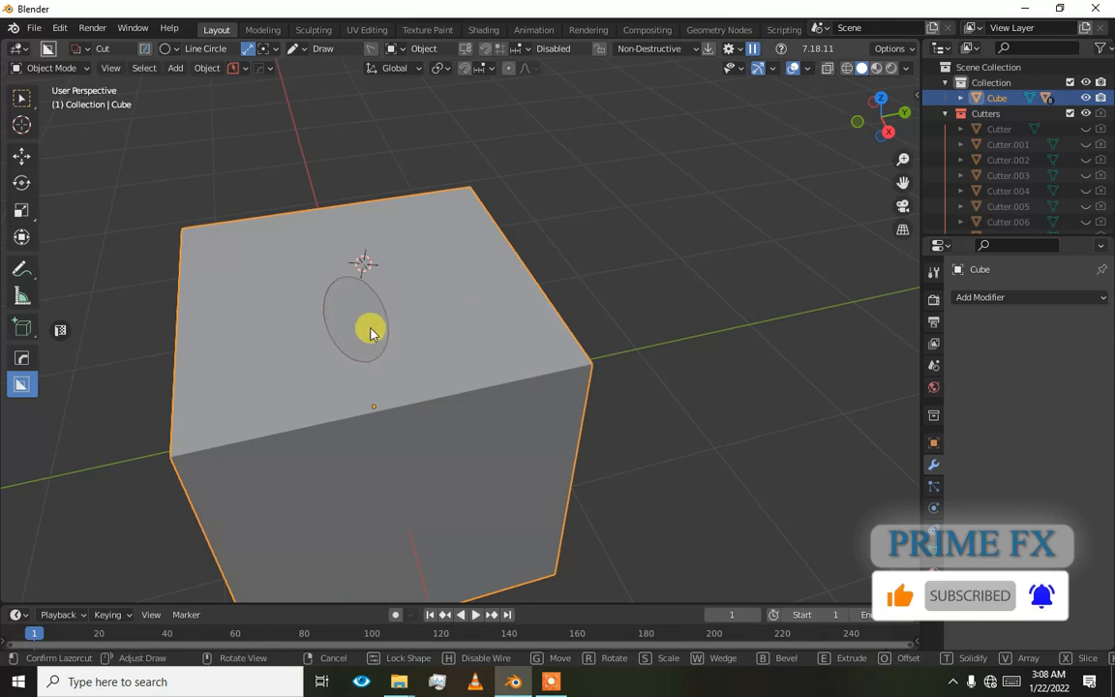
pyautogui.rightClick(410, 301)
pyautogui.moveTo(286, 238)
pyautogui.mouseDown()
pyautogui.moveTo(323, 366)
pyautogui.moveTo(538, 274)
pyautogui.moveTo(444, 300)
pyautogui.mouseUp()
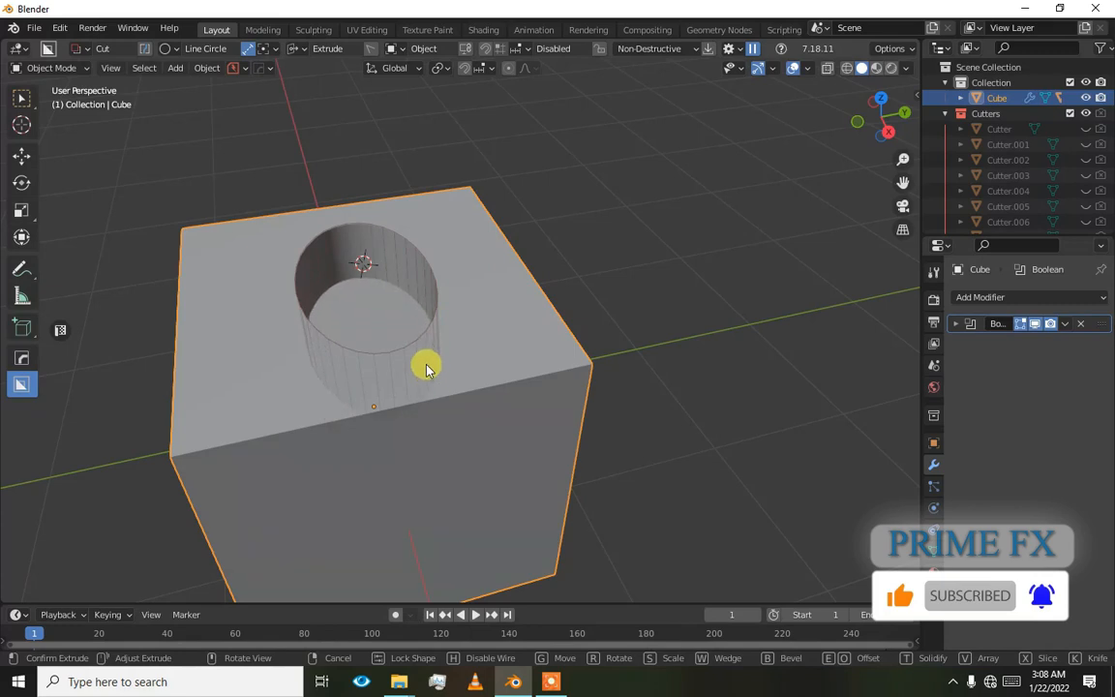
pyautogui.click(429, 359)
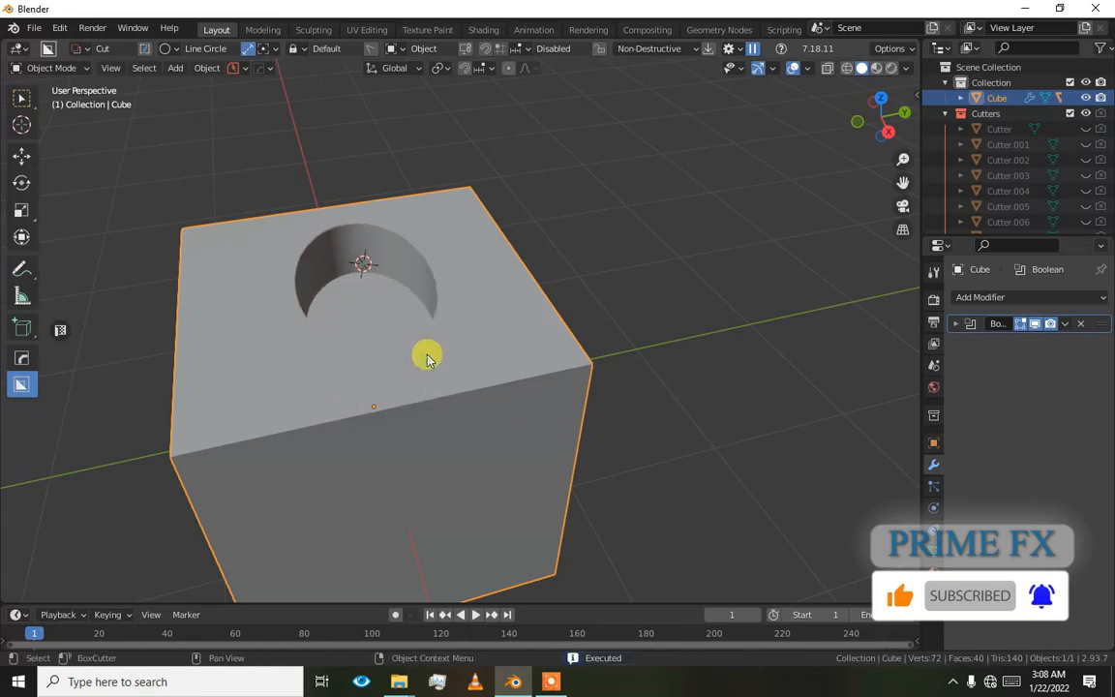
# - Turn off Draw Line for the Circle cutter and cut two small circles beside the large pocket, wedging the second one
pyautogui.click(172, 49)
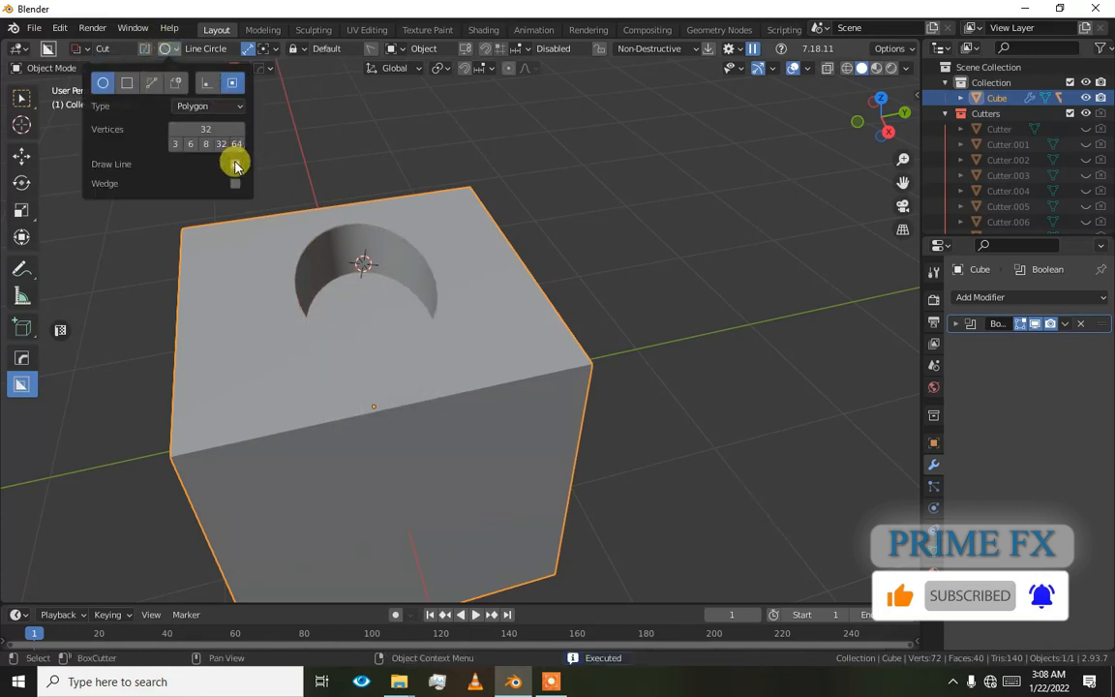
pyautogui.moveTo(229, 258)
pyautogui.mouseDown()
pyautogui.moveTo(282, 351)
pyautogui.moveTo(194, 287)
pyautogui.moveTo(227, 301)
pyautogui.mouseUp()
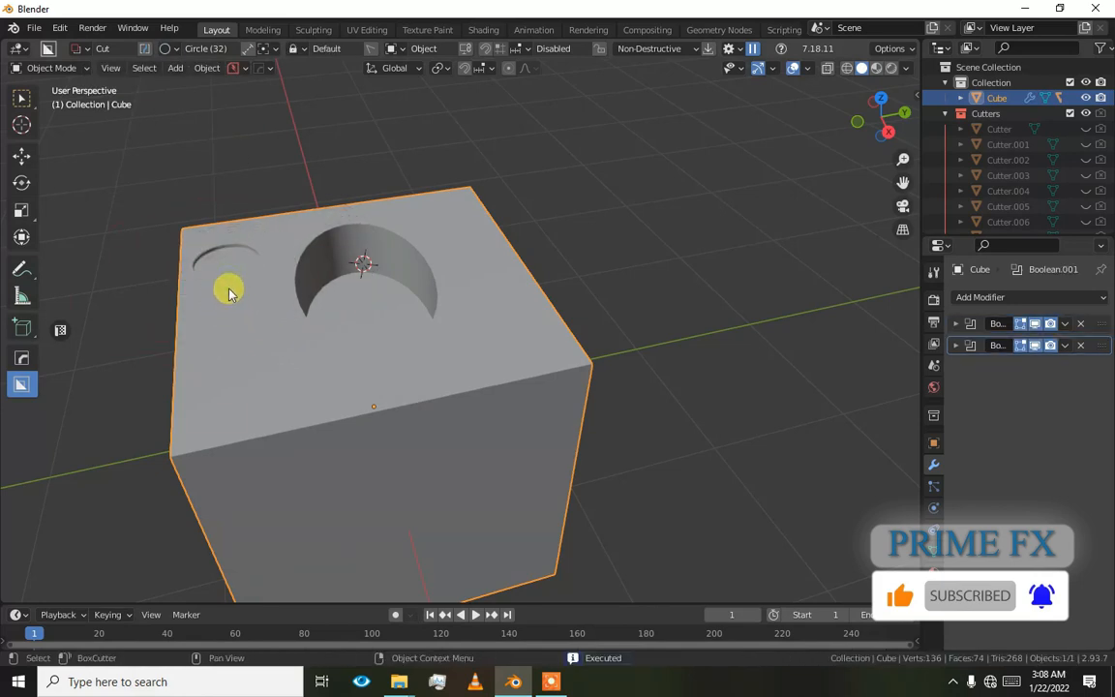
pyautogui.moveTo(222, 316)
pyautogui.mouseDown()
pyautogui.moveTo(259, 361)
pyautogui.moveTo(225, 326)
pyautogui.moveTo(240, 346)
pyautogui.mouseUp()
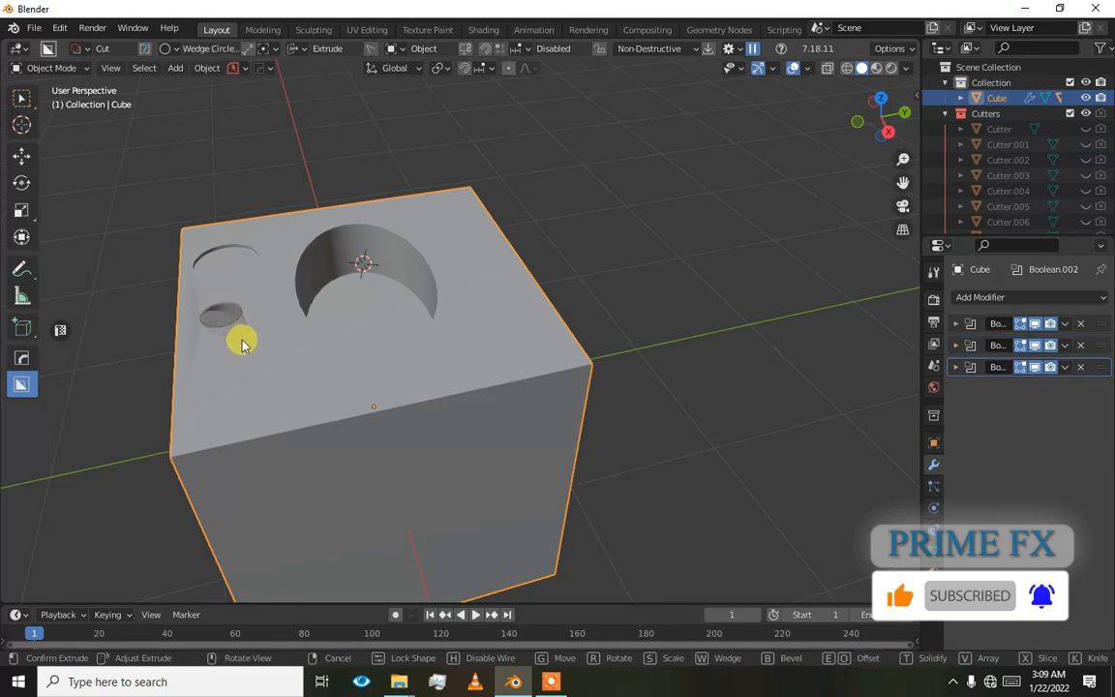
pyautogui.click(232, 339)
pyautogui.keyDown('shift'); pyautogui.moveTo(230, 339); pyautogui.dragTo(306, 292, button='middle'); pyautogui.keyUp('shift')
pyautogui.scroll(2, 306, 291)
pyautogui.keyDown('shift'); pyautogui.moveTo(216, 295); pyautogui.dragTo(392, 302, button='middle'); pyautogui.keyUp('shift')
pyautogui.scroll(4, 393, 302)
pyautogui.scroll(-3, 336, 298)
pyautogui.keyDown('alt'); pyautogui.moveTo(290, 262); pyautogui.dragTo(313, 339, button='middle'); pyautogui.keyUp('alt')
pyautogui.scroll(-2, 313, 339)
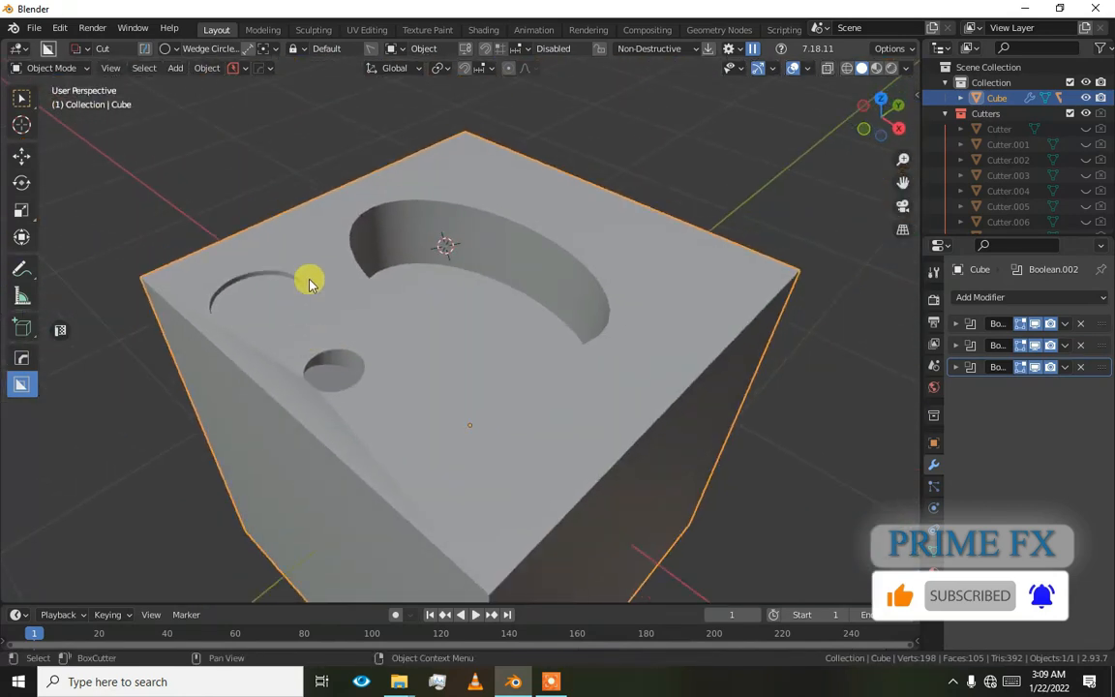
# - Switch the cutter shape to Ngon and turn off its Wedge option
pyautogui.click(170, 49)
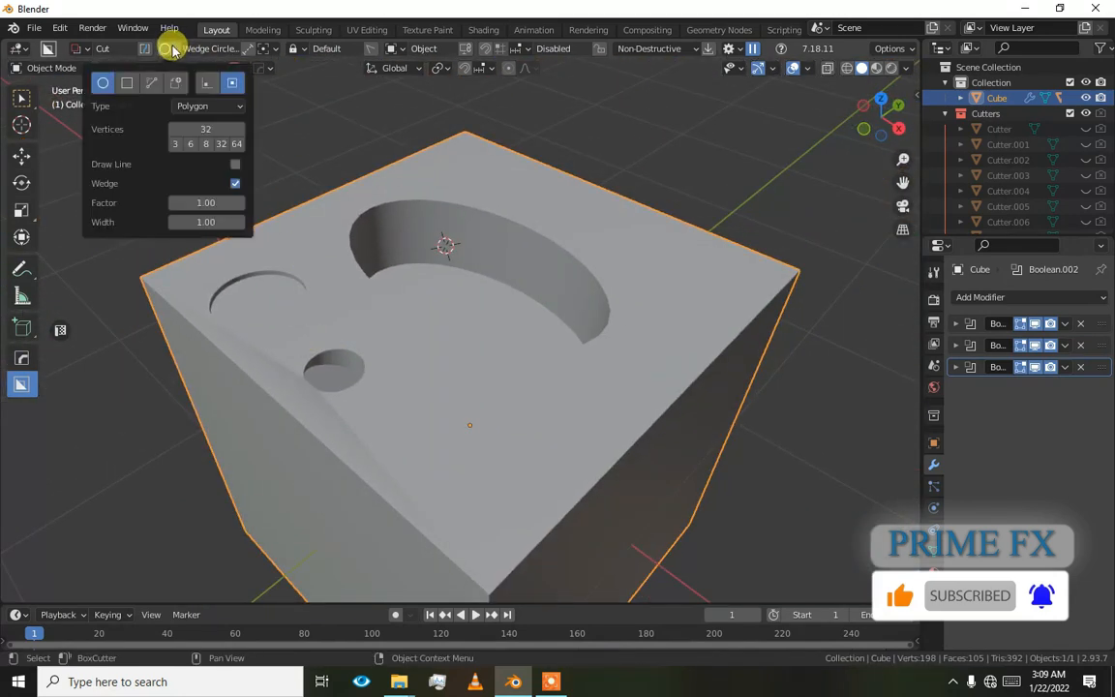
pyautogui.click(151, 83)
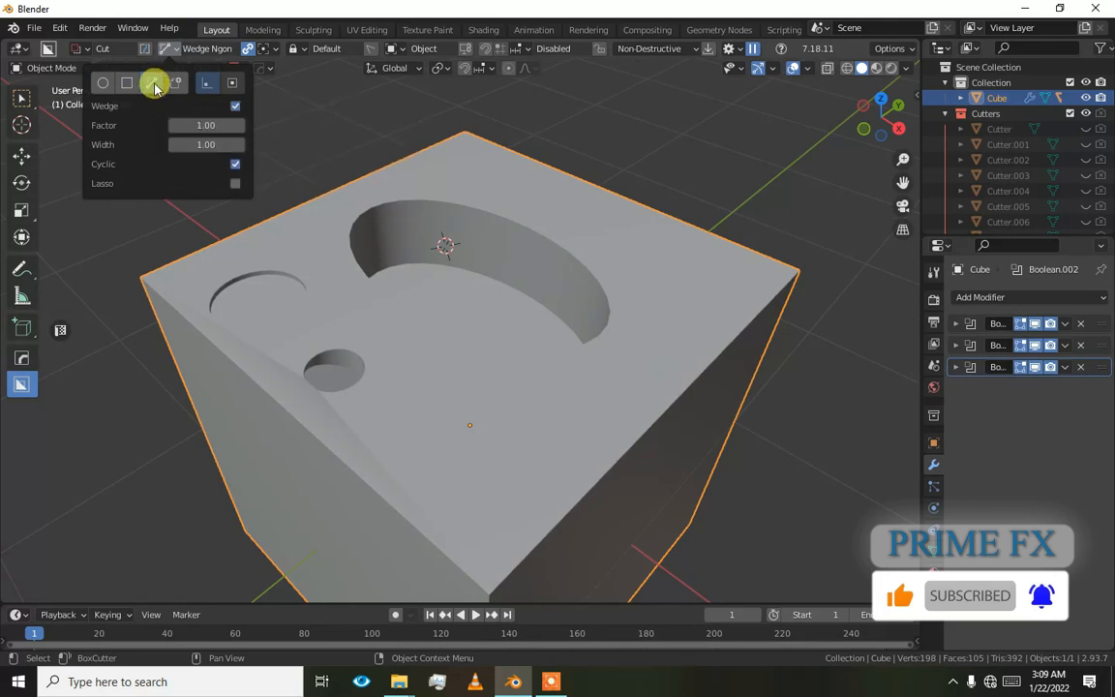
pyautogui.click(153, 84)
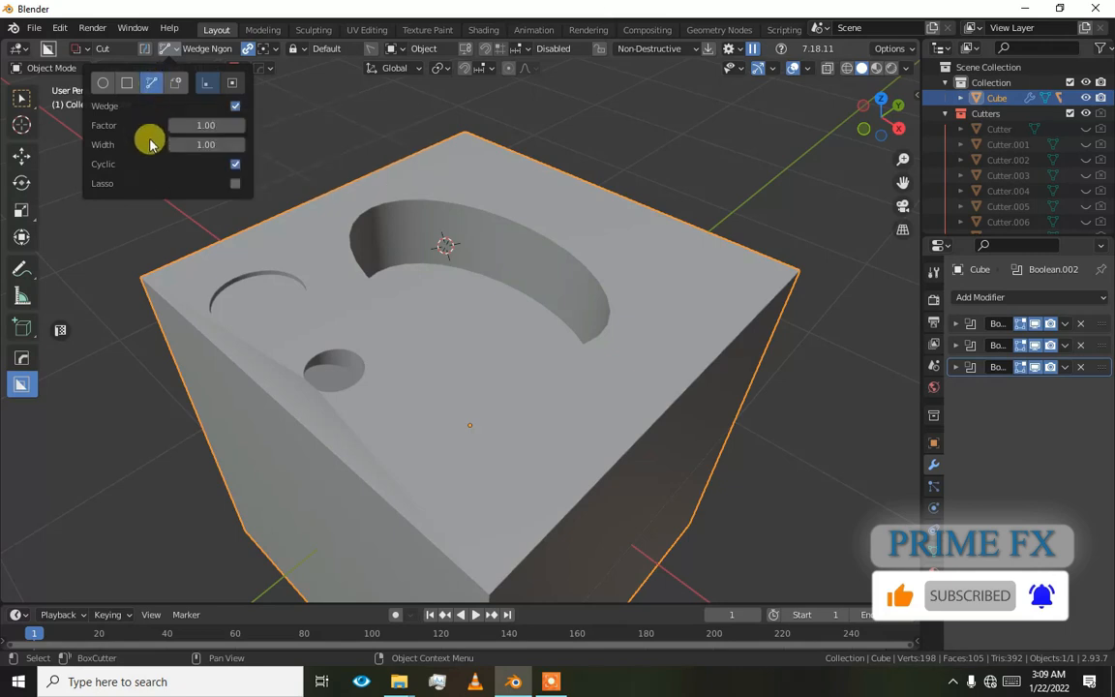
pyautogui.click(235, 108)
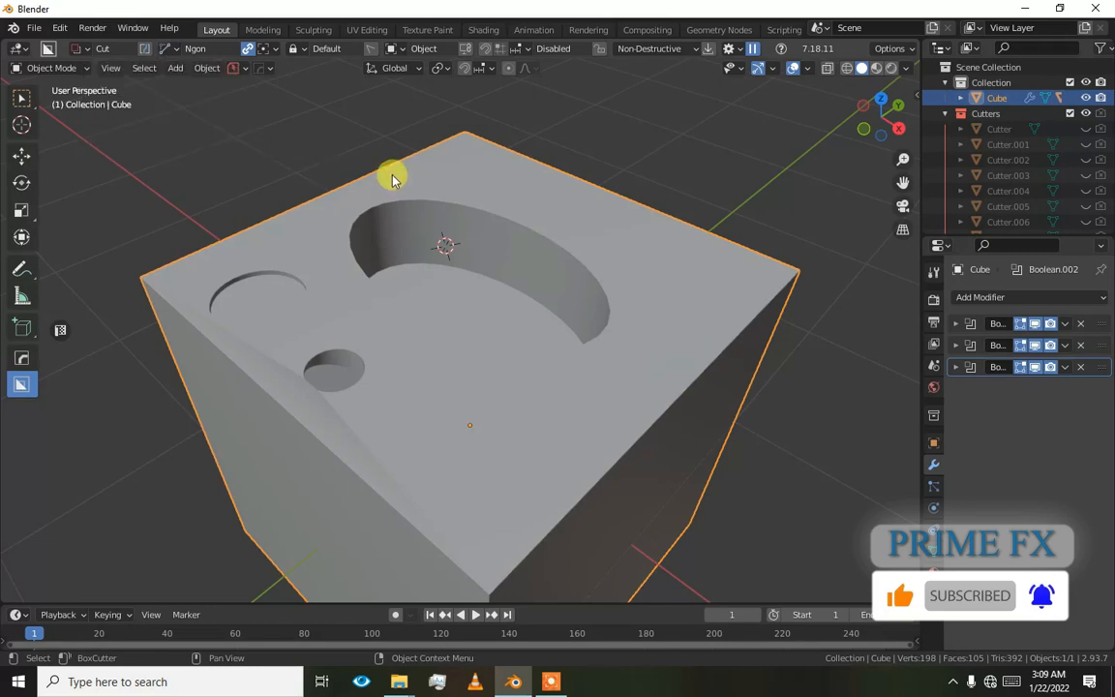
# - Try an Ngon cut across the upper part of the cube from the Right view, extrude it, and cancel it
pyautogui.press('KP_3')
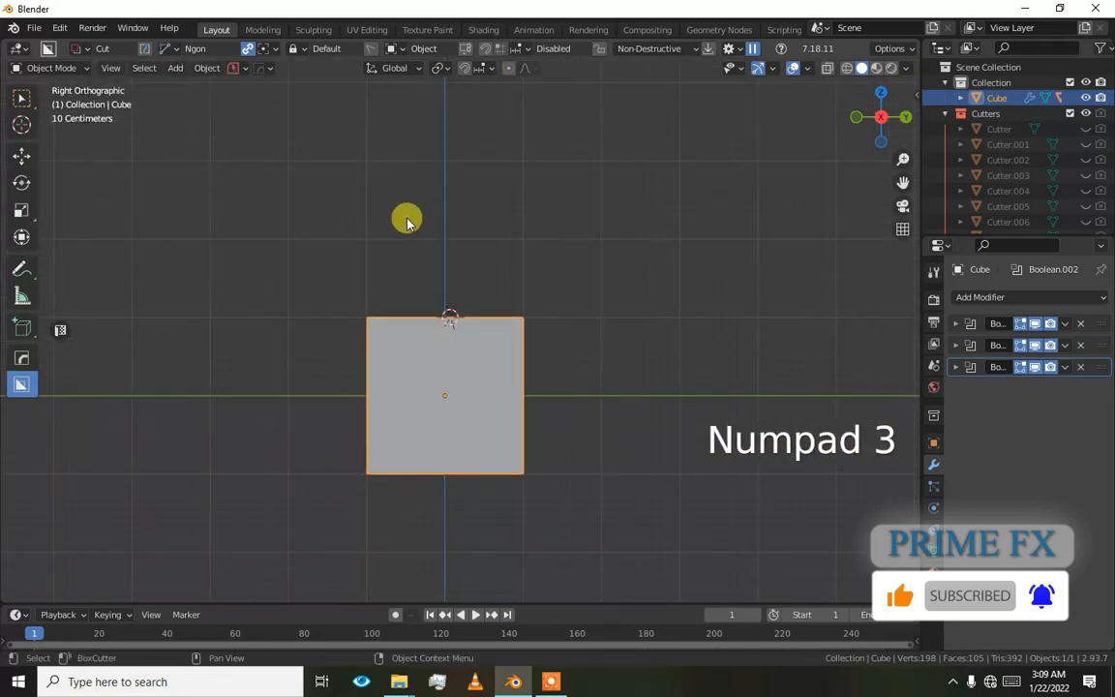
pyautogui.click(443, 250)
pyautogui.click(390, 405)
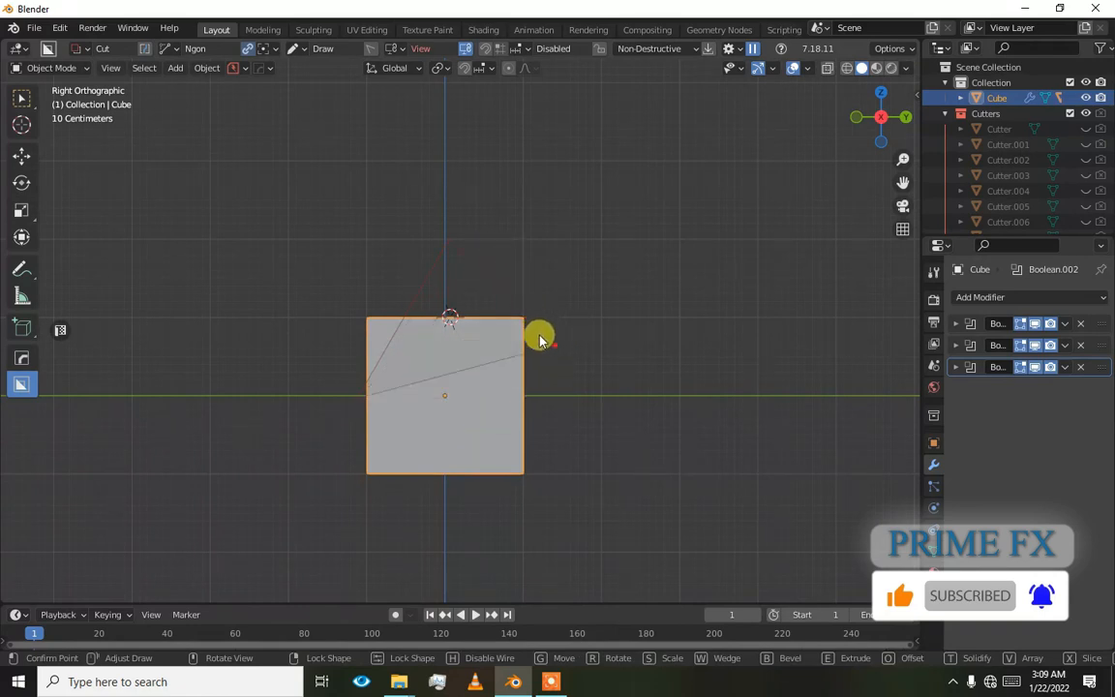
pyautogui.press('e')
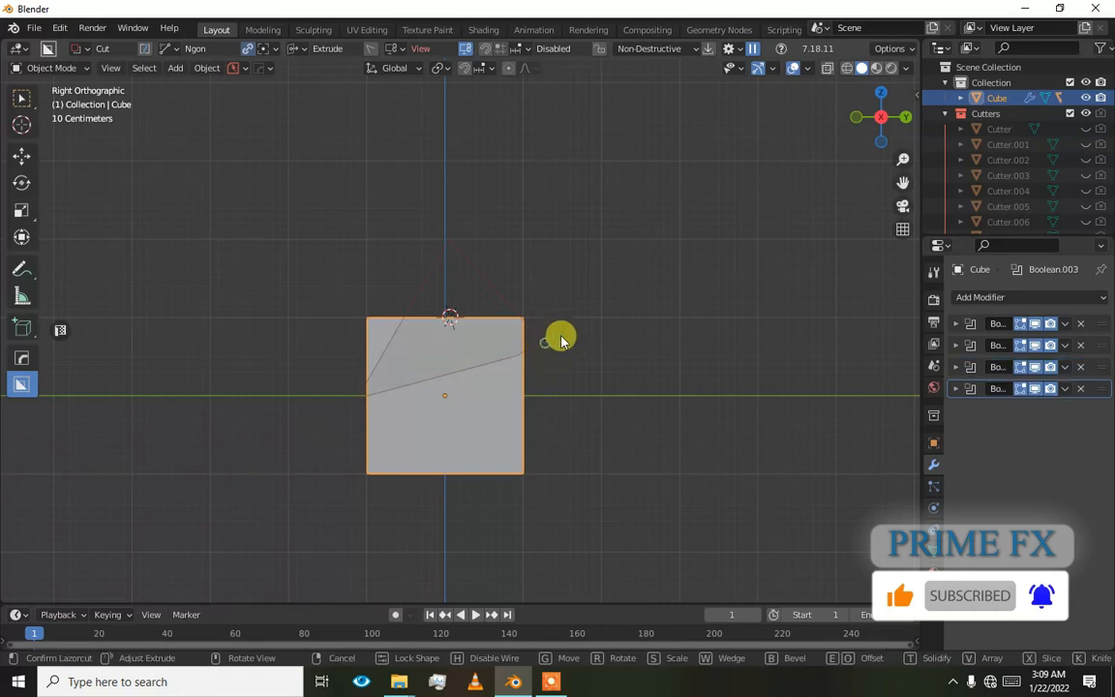
pyautogui.moveTo(572, 317); pyautogui.dragTo(567, 287, button='middle')
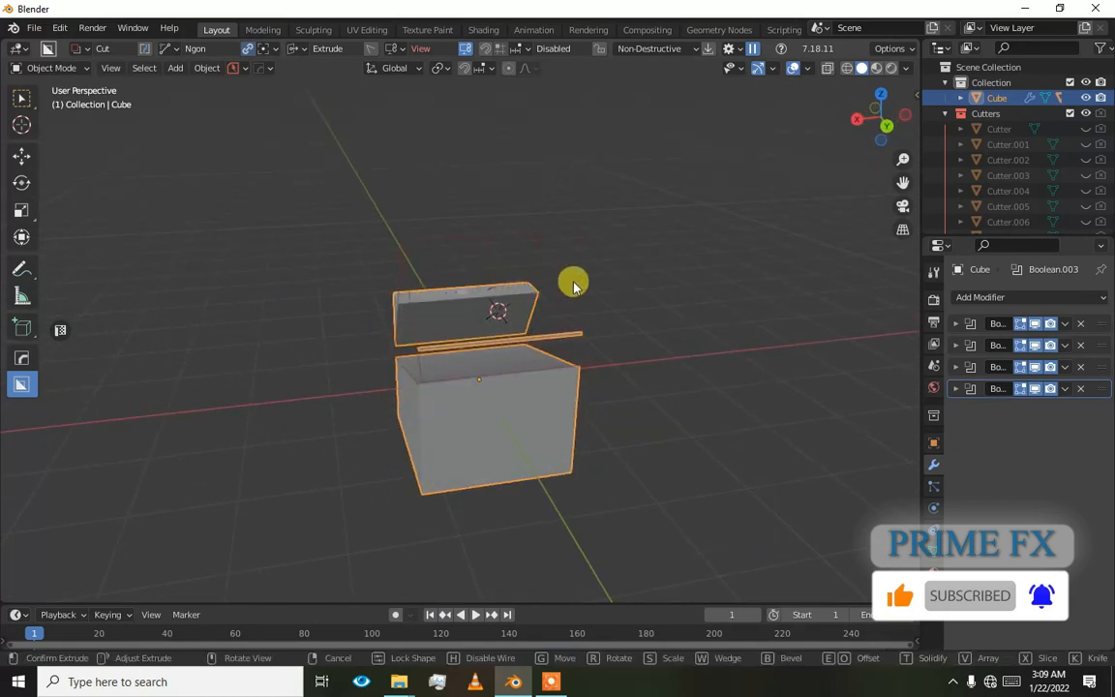
pyautogui.press('Escape')
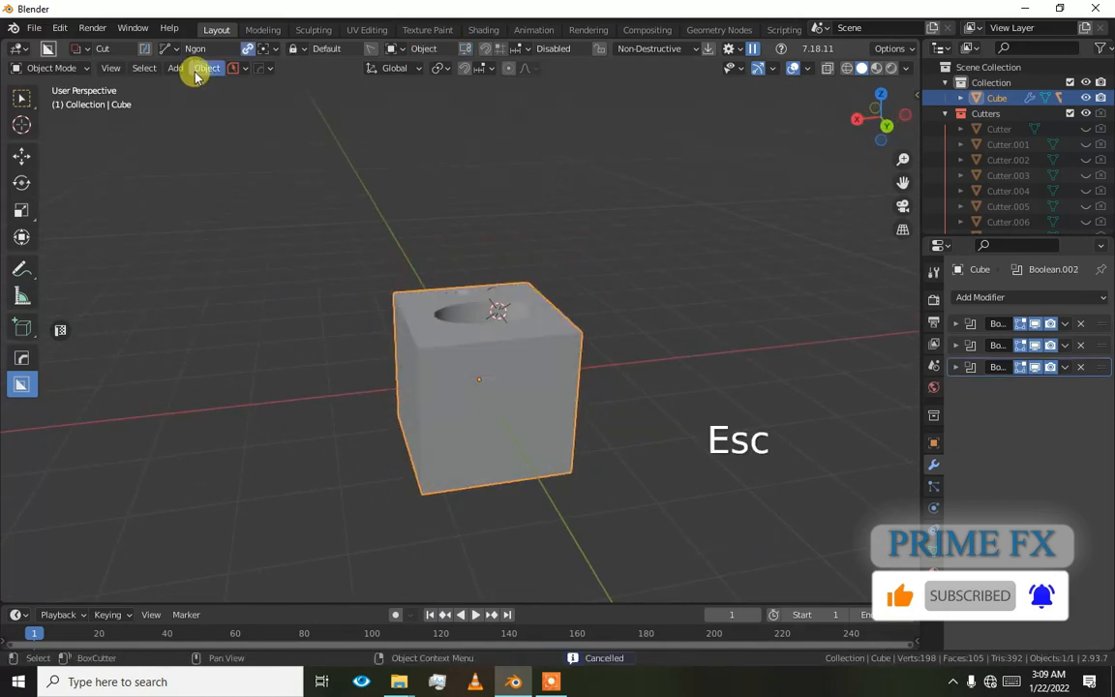
# - Enable the Ngon's Lasso option and cut a freehand curved outline into the cube from the Right view
pyautogui.click(172, 49)
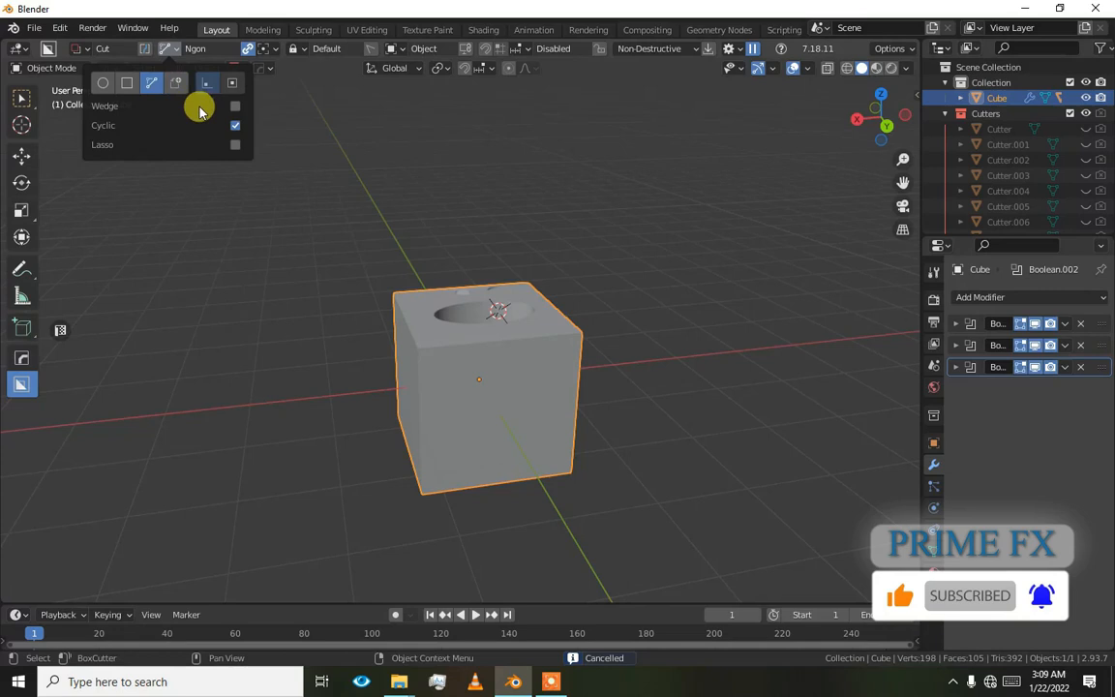
pyautogui.click(235, 144)
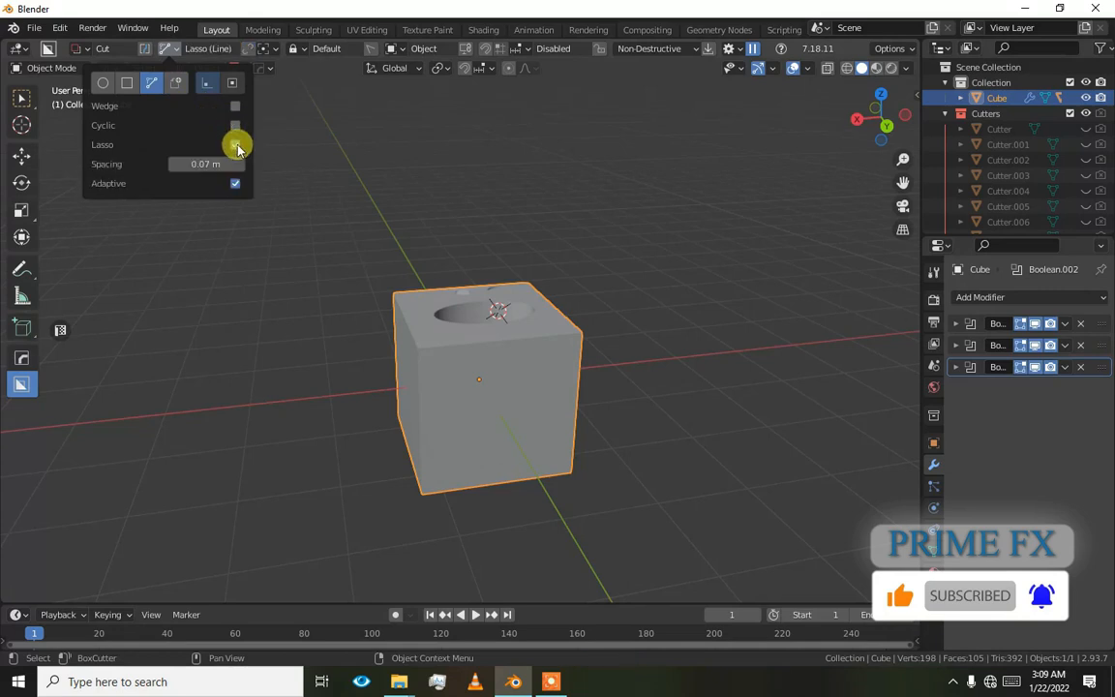
pyautogui.moveTo(344, 214); pyautogui.dragTo(453, 212, button='middle')
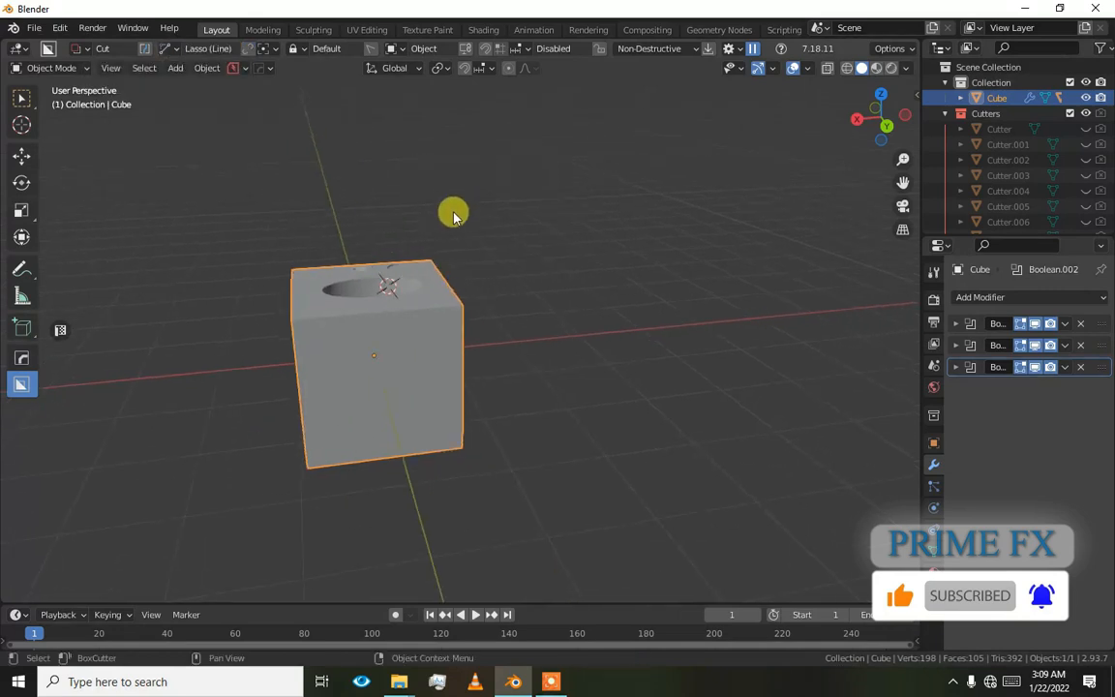
pyautogui.press('KP_3')
pyautogui.moveTo(554, 239)
pyautogui.mouseDown()
pyautogui.moveTo(461, 251)
pyautogui.moveTo(405, 326)
pyautogui.moveTo(438, 381)
pyautogui.moveTo(579, 369)
pyautogui.moveTo(642, 433)
pyautogui.moveTo(491, 503)
pyautogui.moveTo(252, 497)
pyautogui.moveTo(227, 368)
pyautogui.moveTo(340, 344)
pyautogui.moveTo(332, 281)
pyautogui.moveTo(391, 235)
pyautogui.moveTo(468, 215)
pyautogui.moveTo(595, 223)
pyautogui.moveTo(631, 242)
pyautogui.moveTo(588, 253)
pyautogui.moveTo(539, 316)
pyautogui.moveTo(450, 327)
pyautogui.mouseUp()
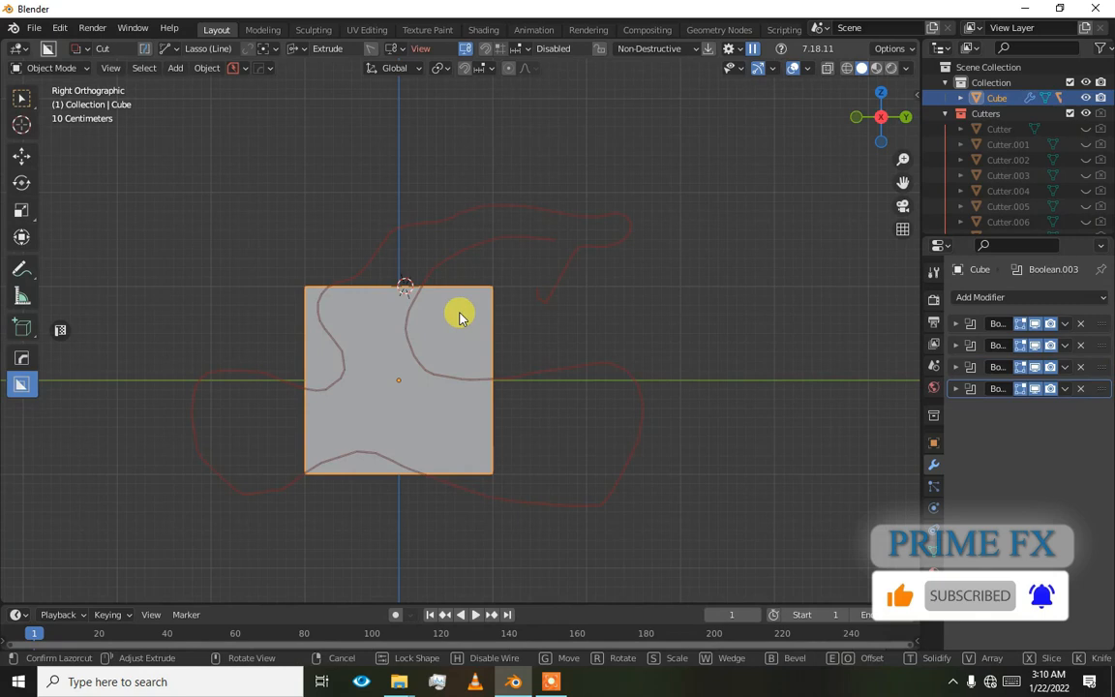
pyautogui.click(460, 317)
pyautogui.scroll(-3, 460, 317)
pyautogui.click(645, 270)
pyautogui.moveTo(408, 330); pyautogui.dragTo(366, 314, button='middle')
pyautogui.scroll(3, 385, 271)
pyautogui.scroll(-3, 478, 288)
pyautogui.keyDown('alt'); pyautogui.moveTo(444, 311); pyautogui.dragTo(508, 318, button='middle'); pyautogui.keyUp('alt')
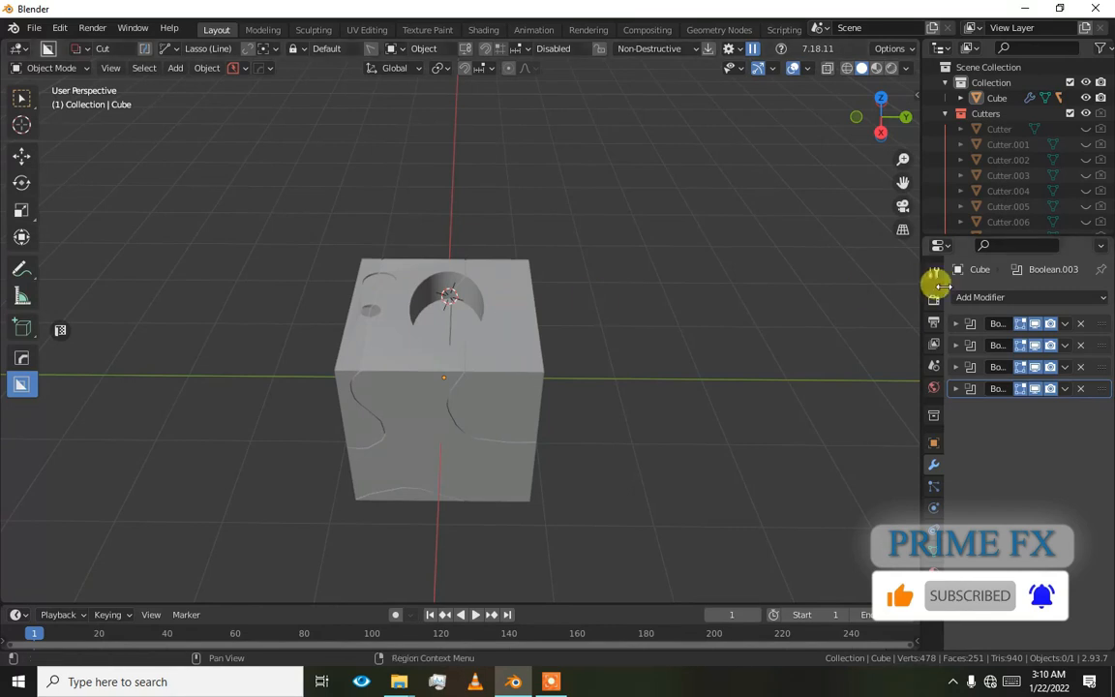
# - Remove all four Boolean modifiers from the cube
pyautogui.click(1080, 324)
pyautogui.click(1080, 324)
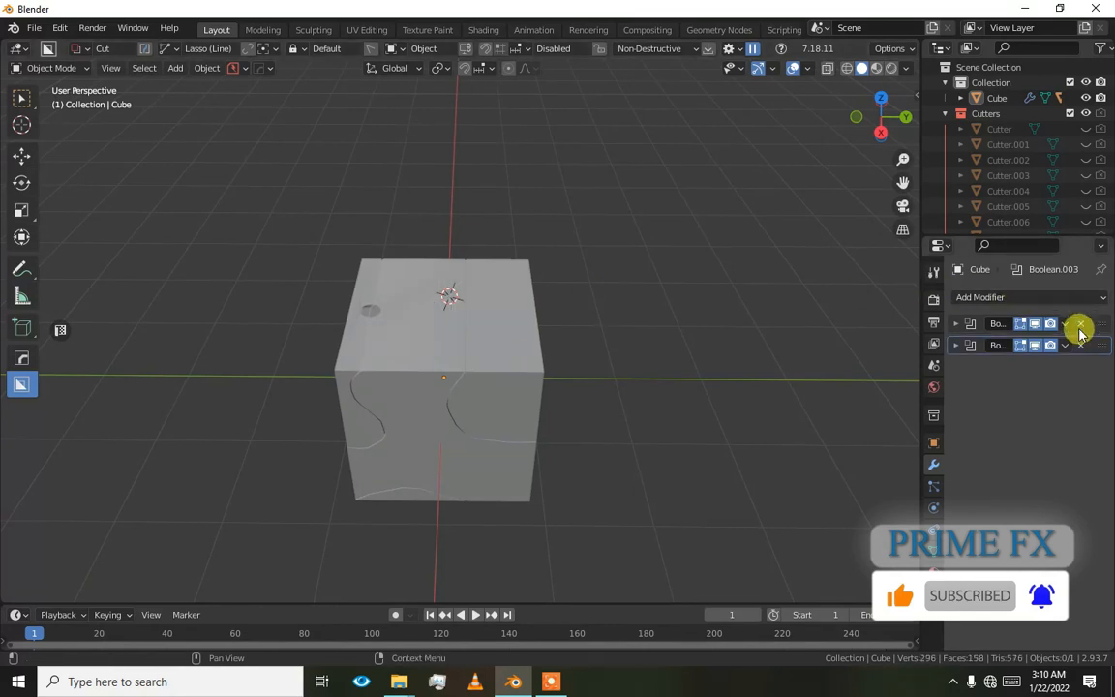
pyautogui.click(1080, 323)
pyautogui.click(1080, 323)
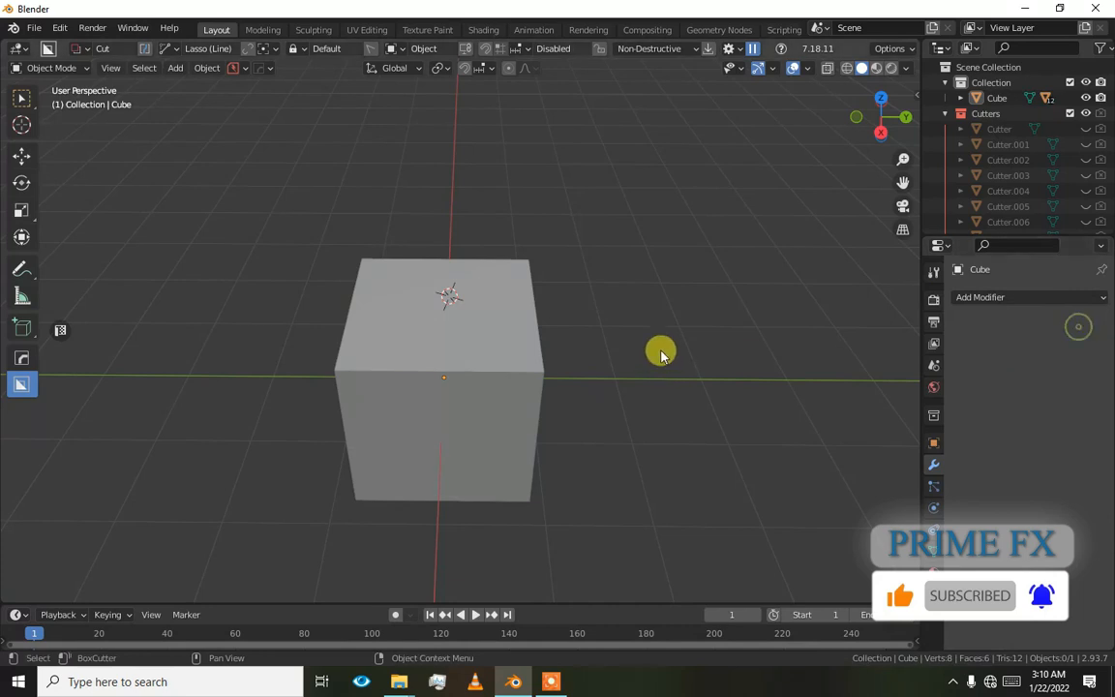
# - Reselect the cube and look over the Box Helper settings
pyautogui.click(178, 54)
pyautogui.click(177, 54)
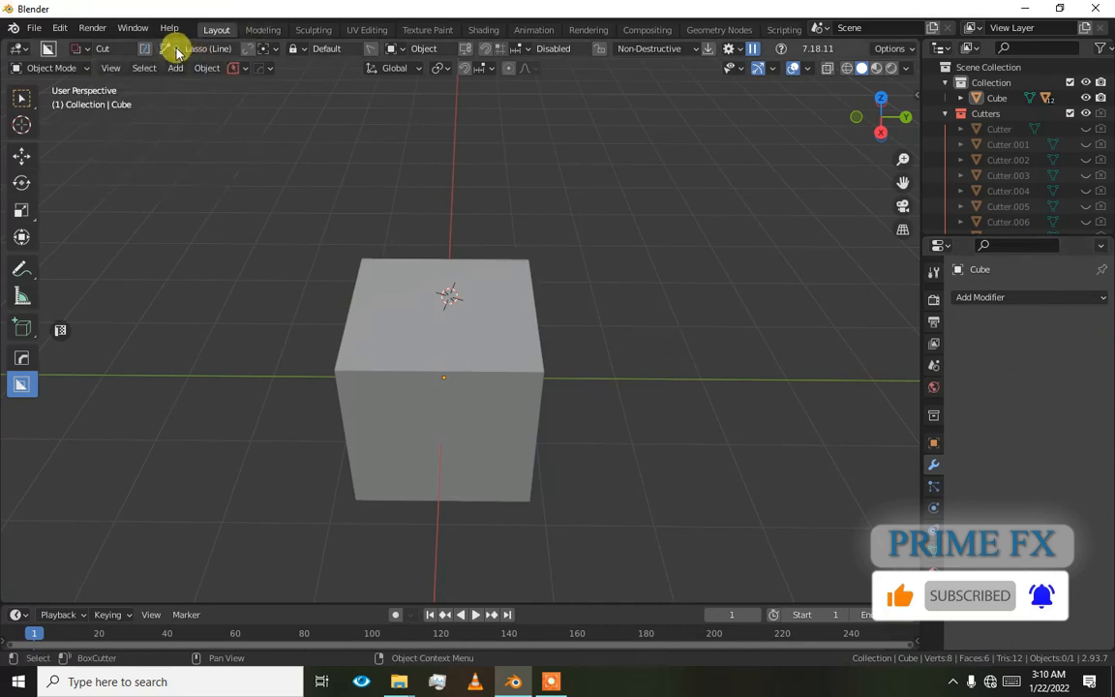
pyautogui.click(386, 348)
pyautogui.scroll(1, 400, 323)
pyautogui.keyDown('shift'); pyautogui.moveTo(401, 323); pyautogui.dragTo(345, 312, button='middle'); pyautogui.keyUp('shift')
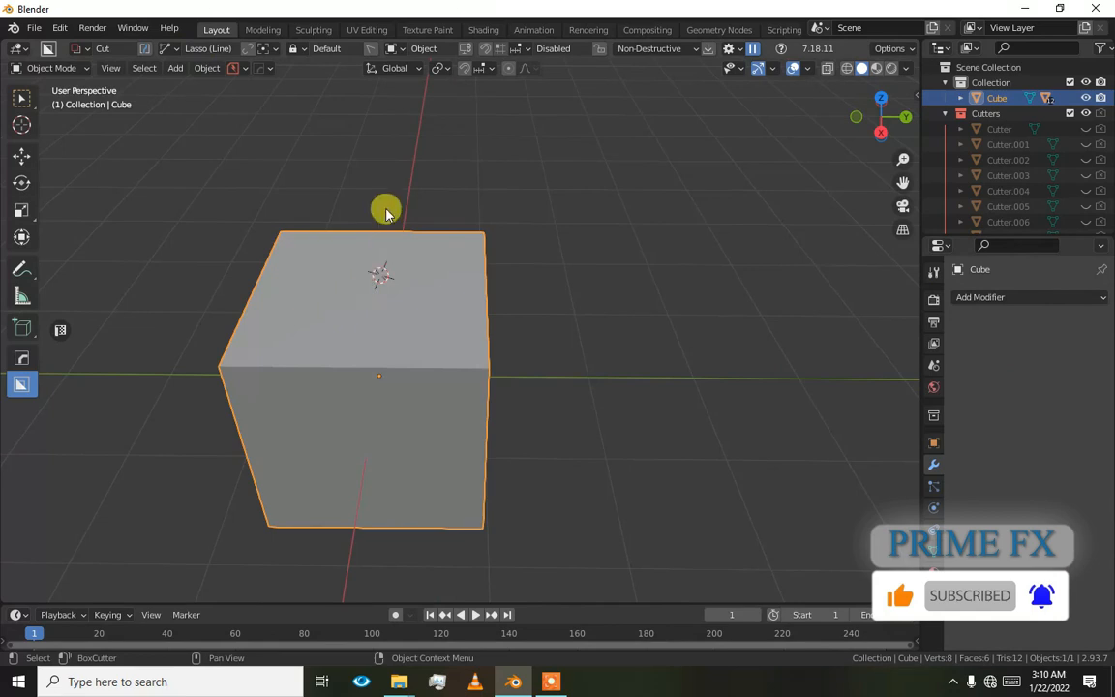
pyautogui.click(81, 50)
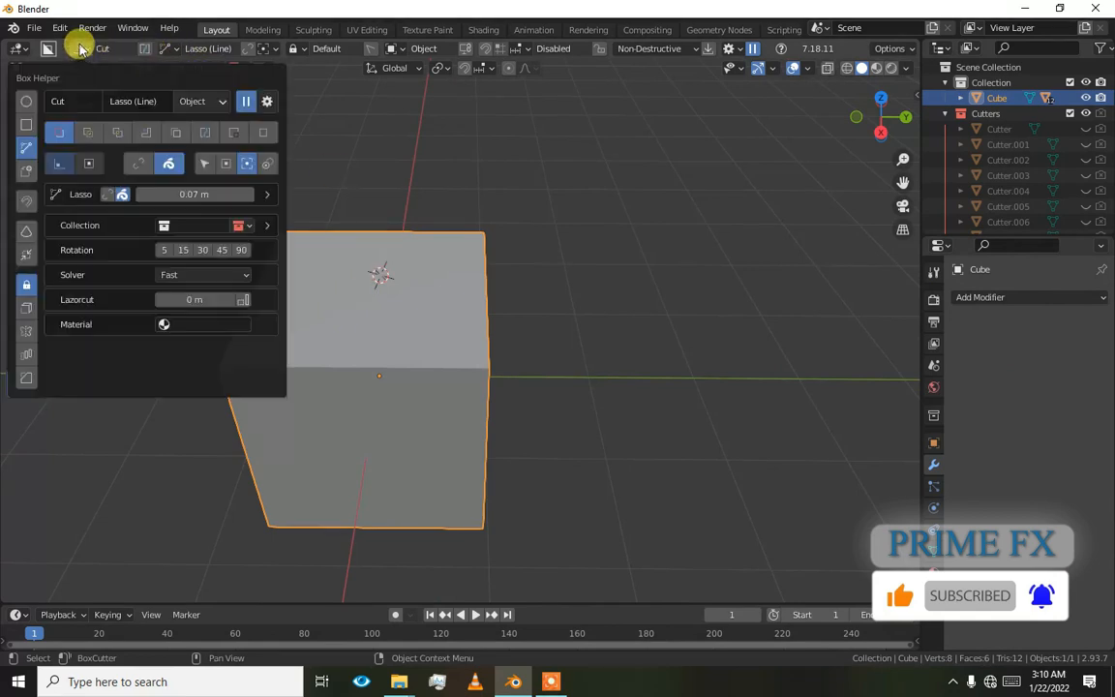
pyautogui.click(81, 51)
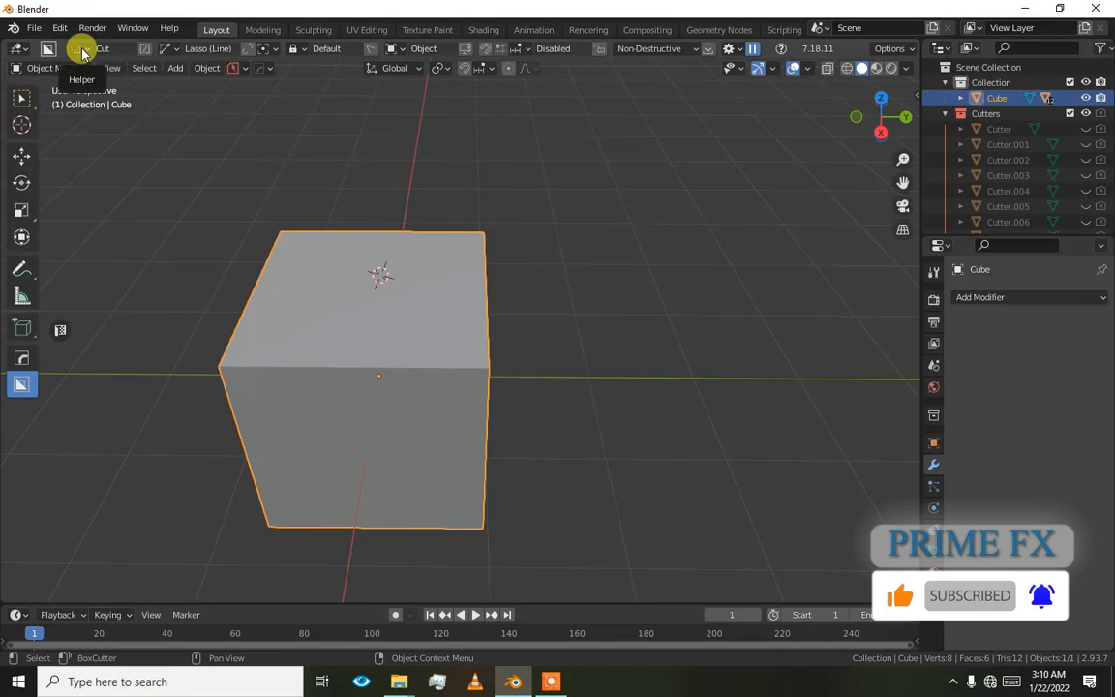
pyautogui.click(82, 53)
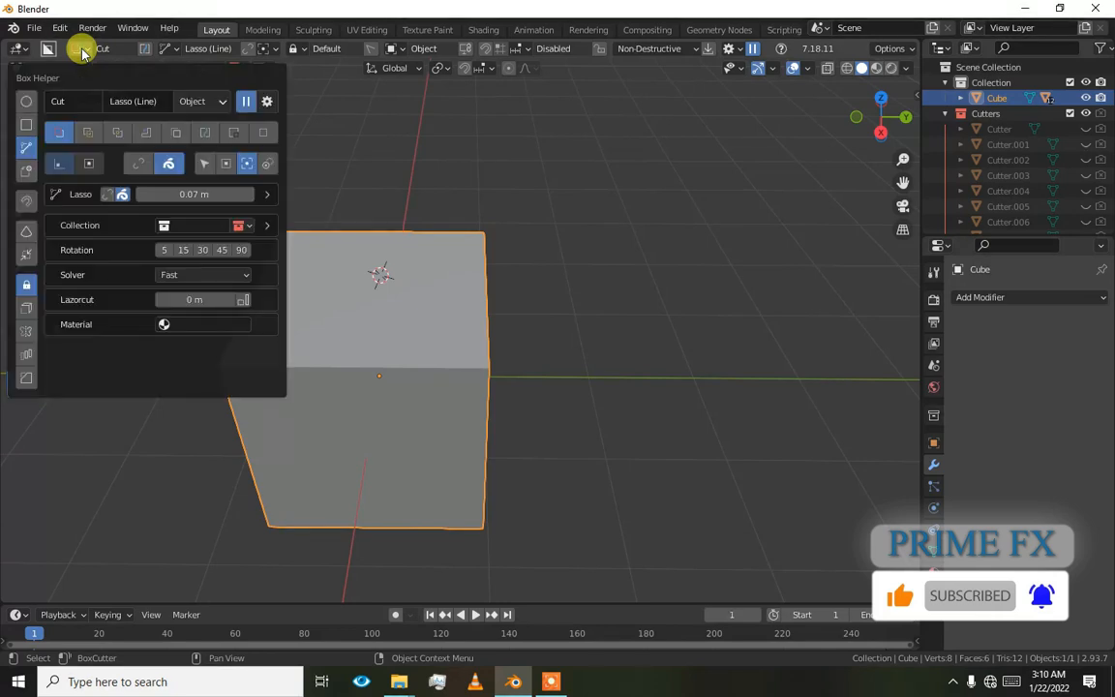
pyautogui.click(82, 50)
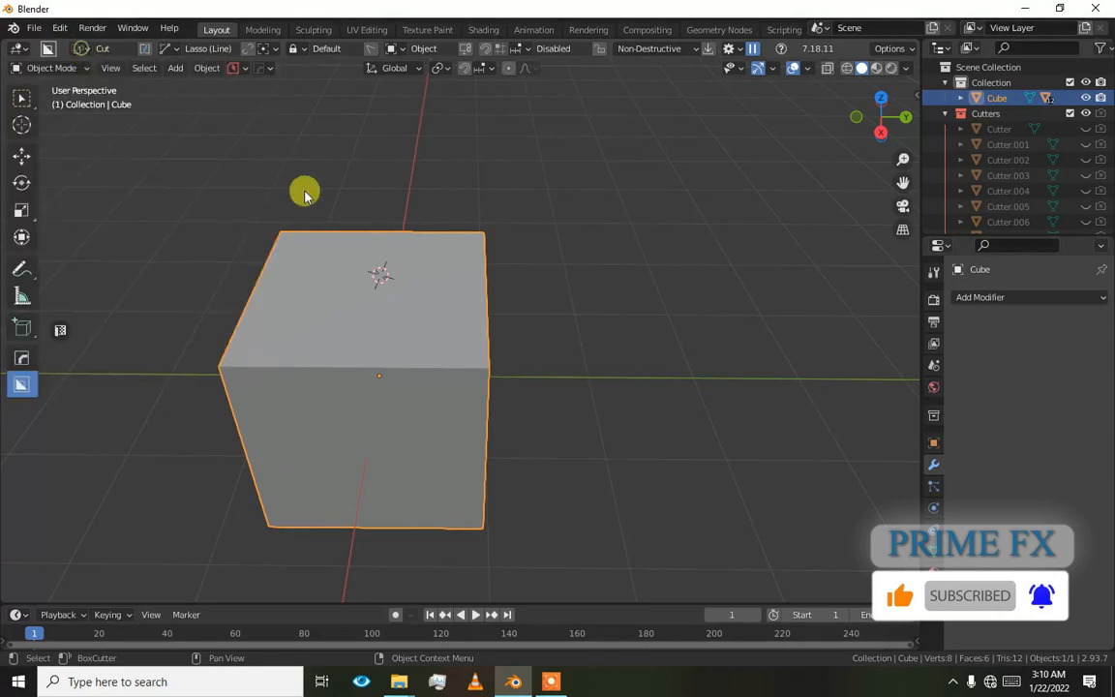
pyautogui.keyDown('alt'); pyautogui.moveTo(342, 260); pyautogui.dragTo(378, 258, button='middle'); pyautogui.keyUp('alt')
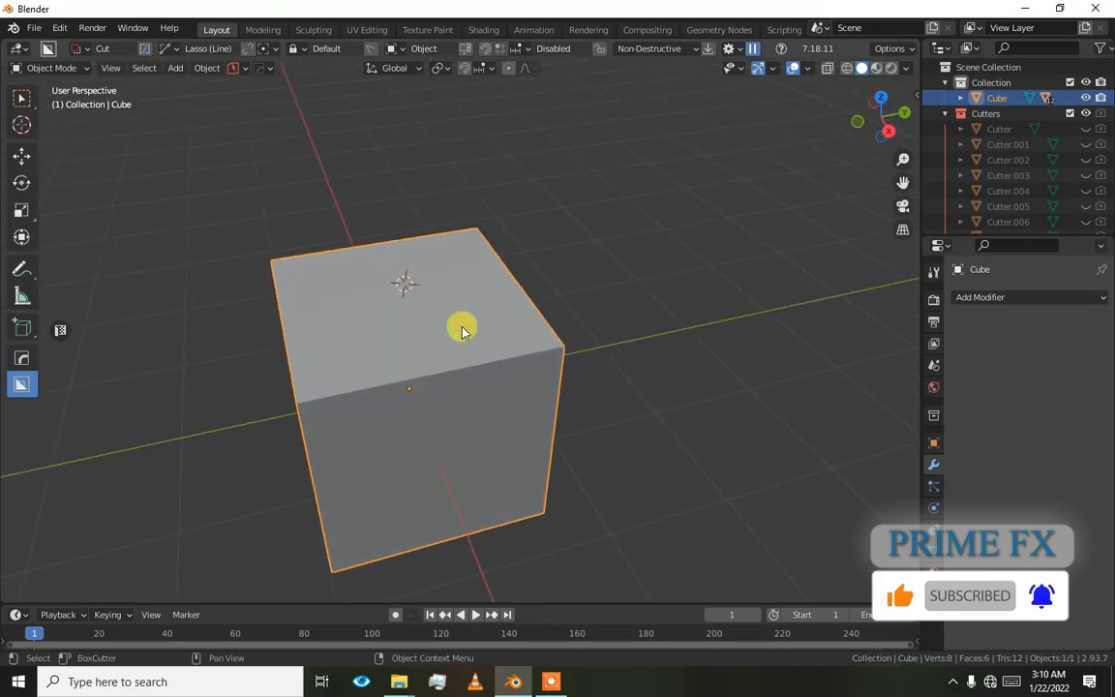
pyautogui.moveTo(461, 326); pyautogui.dragTo(448, 332, button='middle')
pyautogui.moveTo(443, 321); pyautogui.dragTo(392, 373)
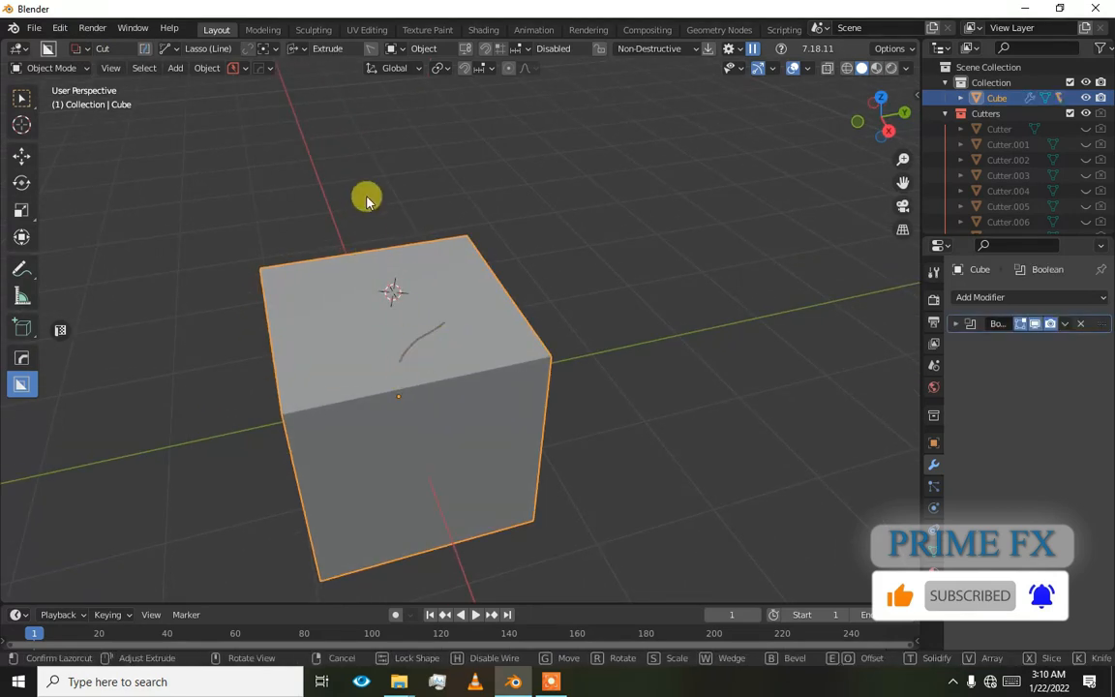
pyautogui.press('Escape')
# - Switch BoxCutter to the Box shape and extrude a rectangular notch down into the cube across its upper front edge
pyautogui.hotkey('ctrl', 'd')
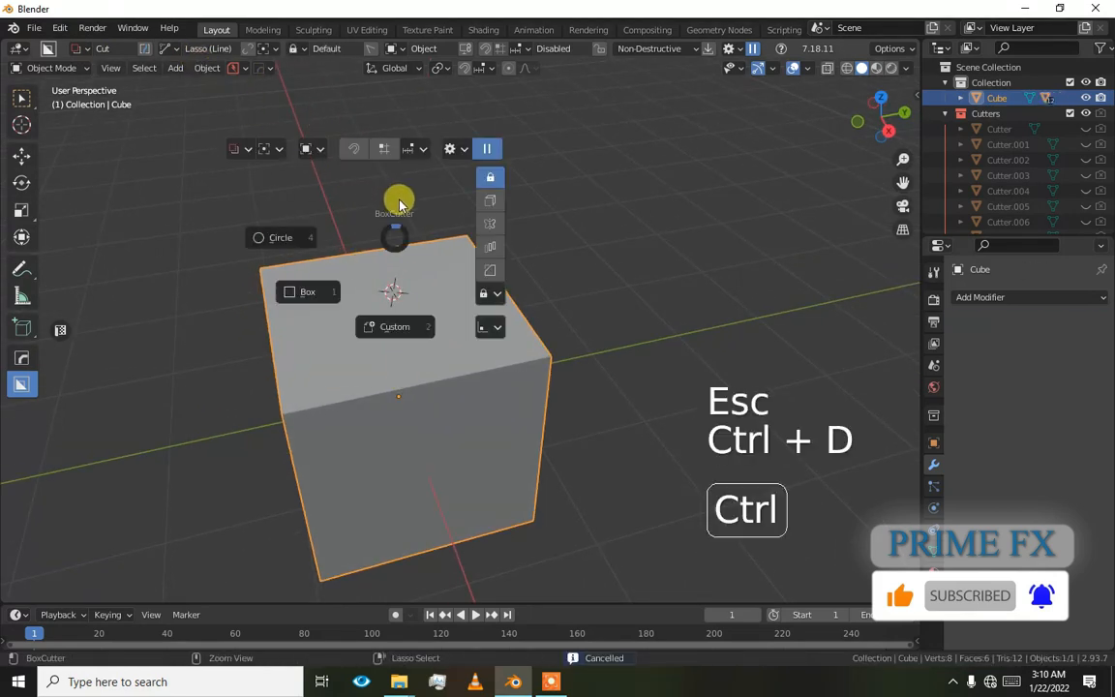
pyautogui.click(304, 302)
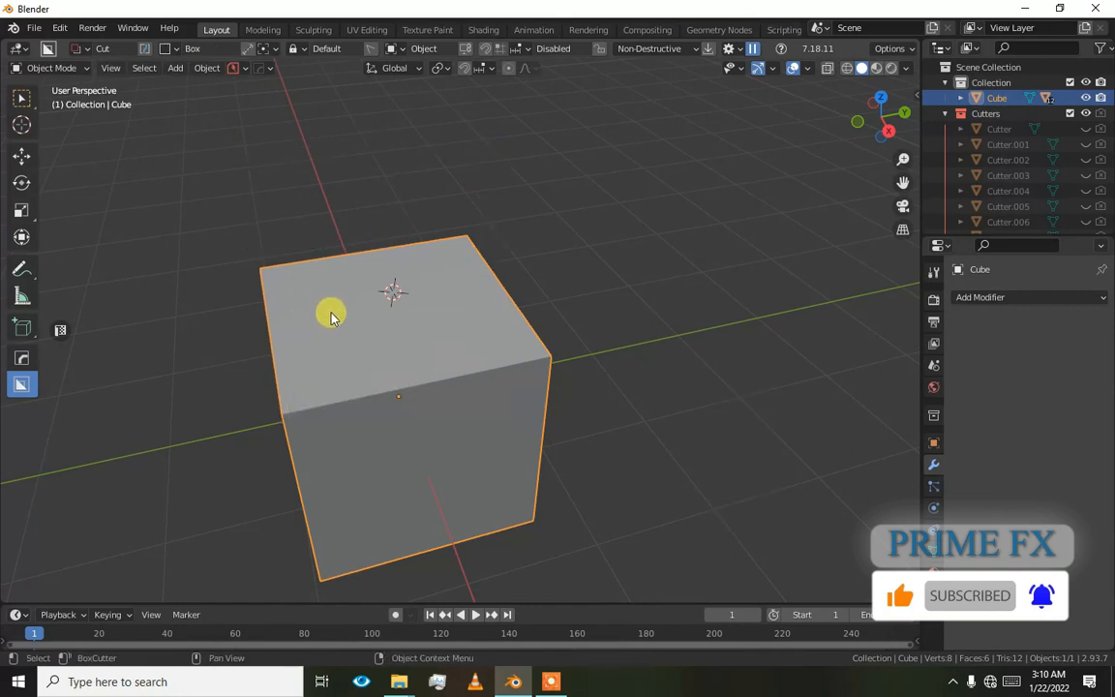
pyautogui.moveTo(453, 356)
pyautogui.mouseDown()
pyautogui.moveTo(406, 391)
pyautogui.moveTo(346, 409)
pyautogui.mouseUp()
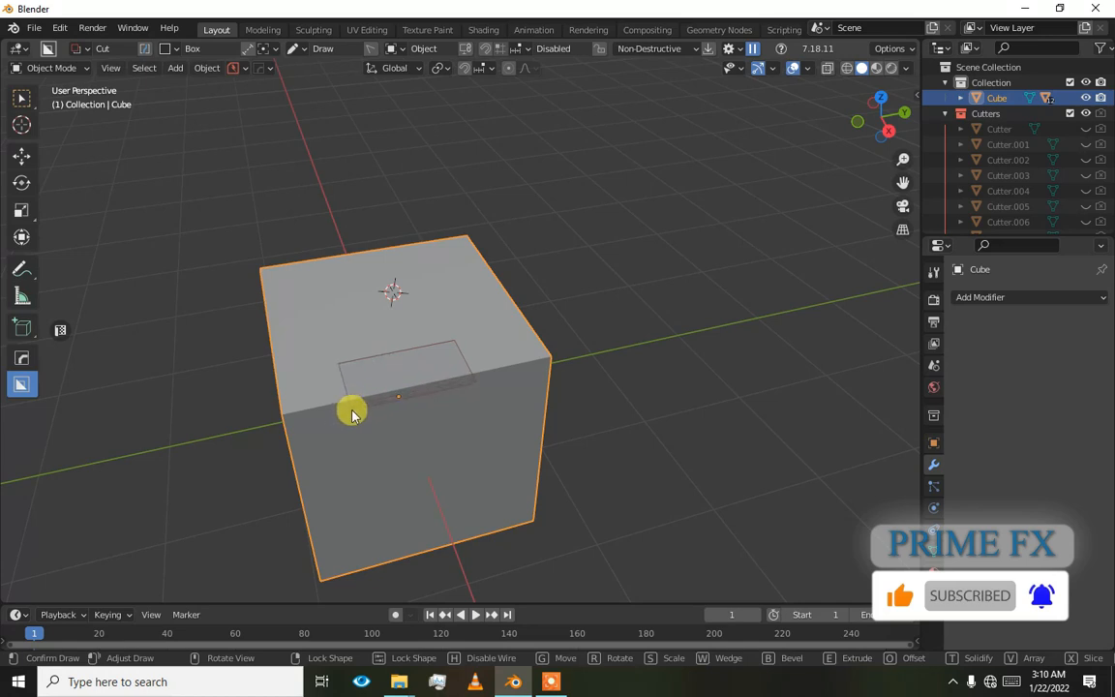
pyautogui.moveTo(353, 415); pyautogui.dragTo(356, 418)
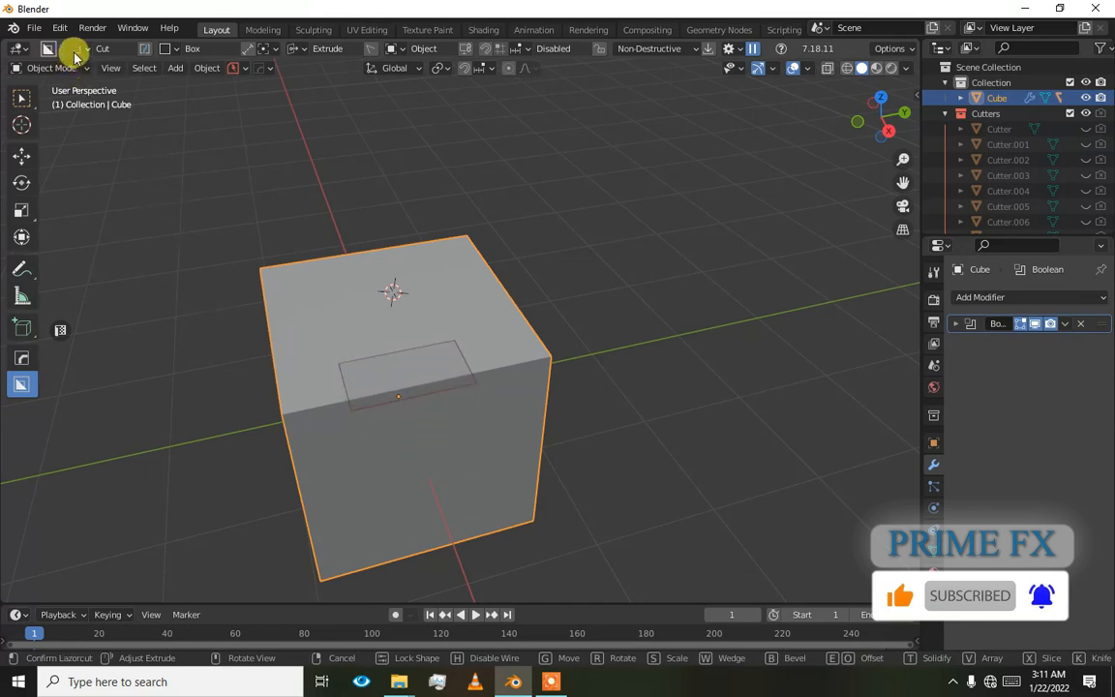
pyautogui.click(501, 468)
pyautogui.keyDown('shift'); pyautogui.moveTo(501, 468); pyautogui.dragTo(504, 423, button='middle'); pyautogui.keyUp('shift')
pyautogui.keyDown('alt'); pyautogui.moveTo(504, 422); pyautogui.dragTo(526, 357); pyautogui.keyUp('alt')
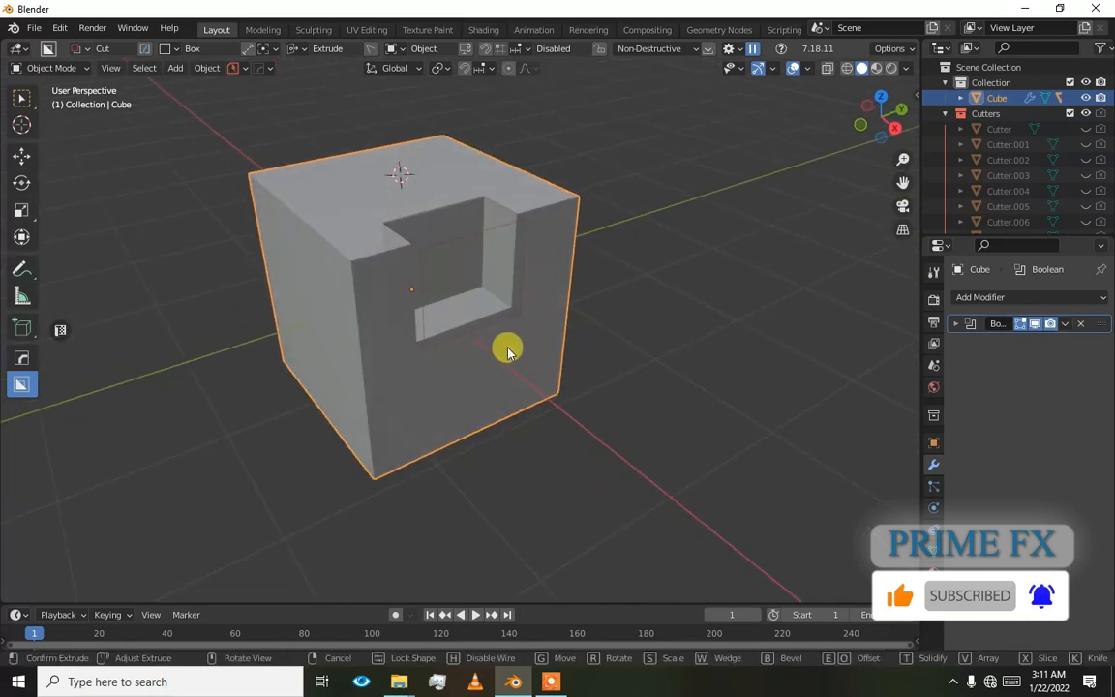
# - Cycle the active box cutter through the Slice, Intersect, Inset and Cut modes, ending on Inset
pyautogui.press('j')
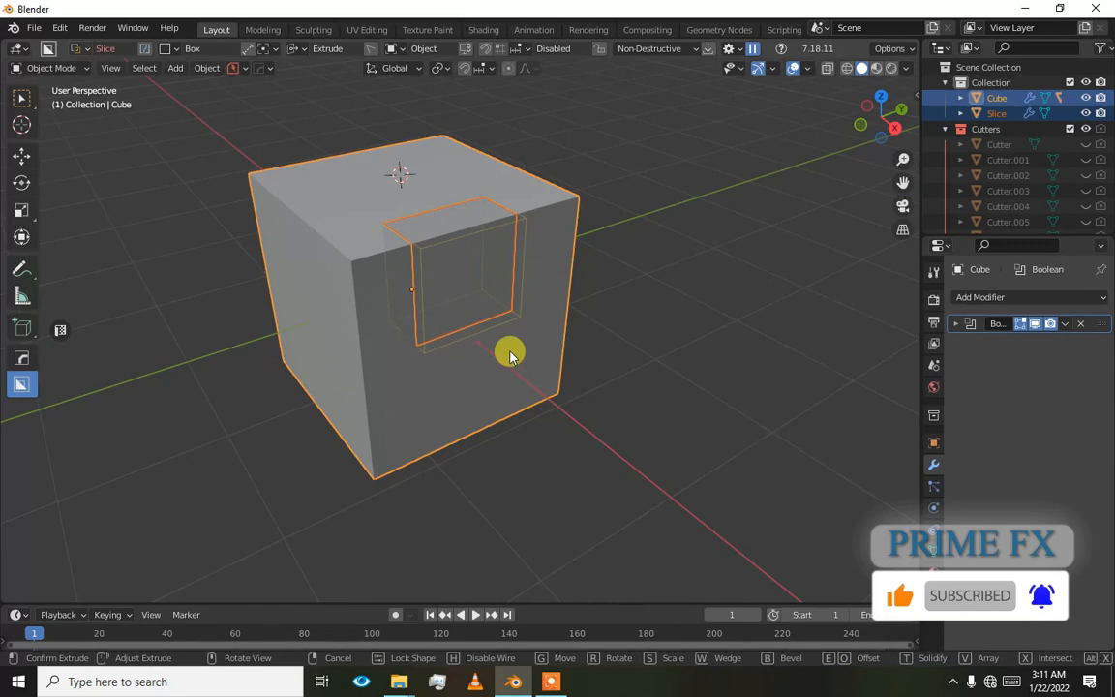
pyautogui.press('x')
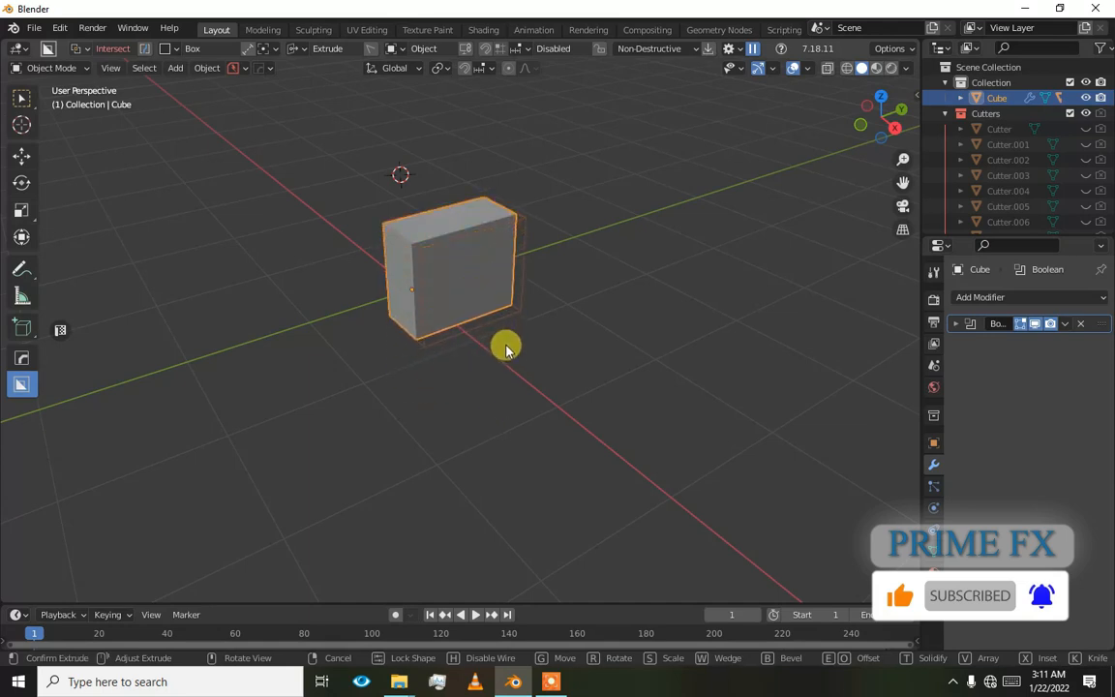
pyautogui.press('i')
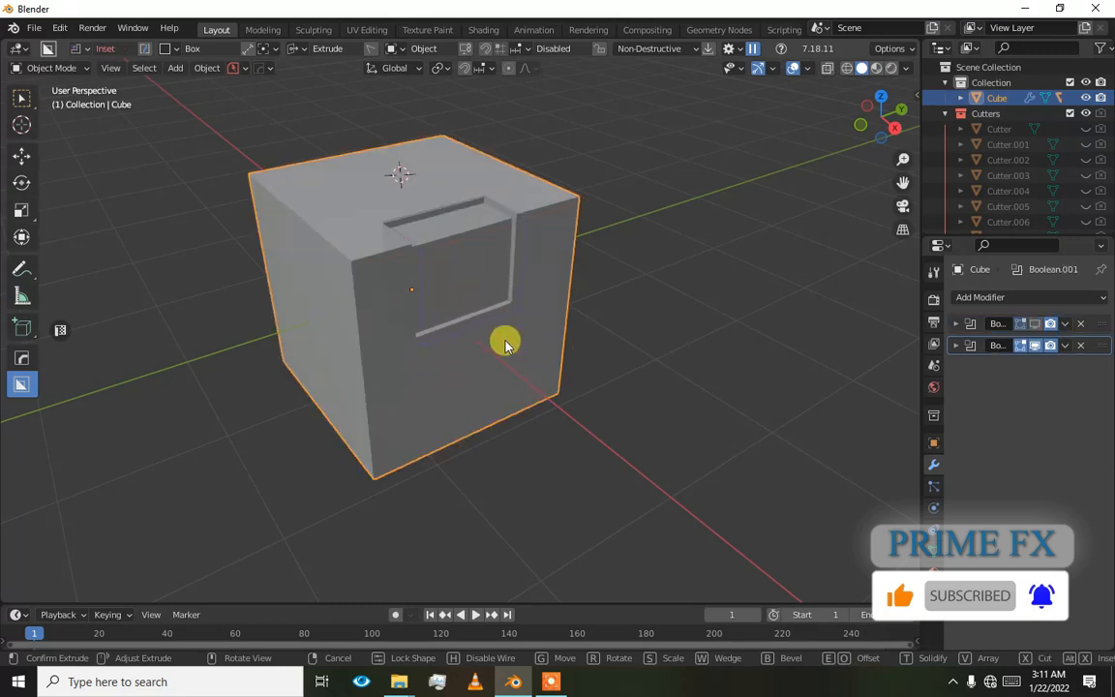
pyautogui.press('x')
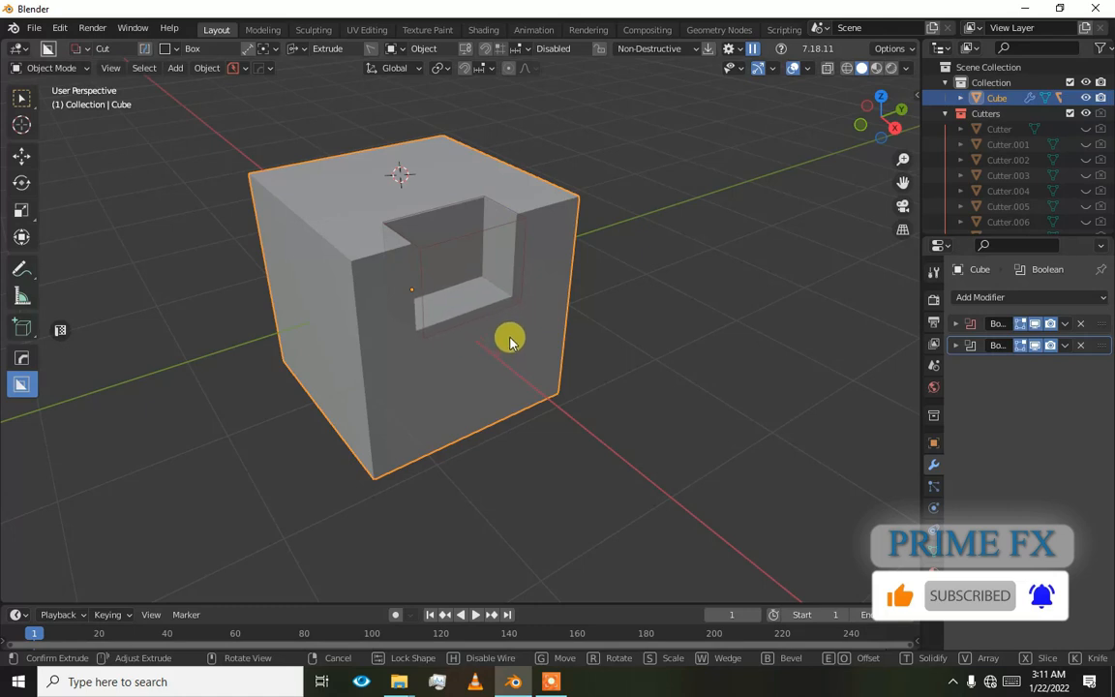
pyautogui.press('x')
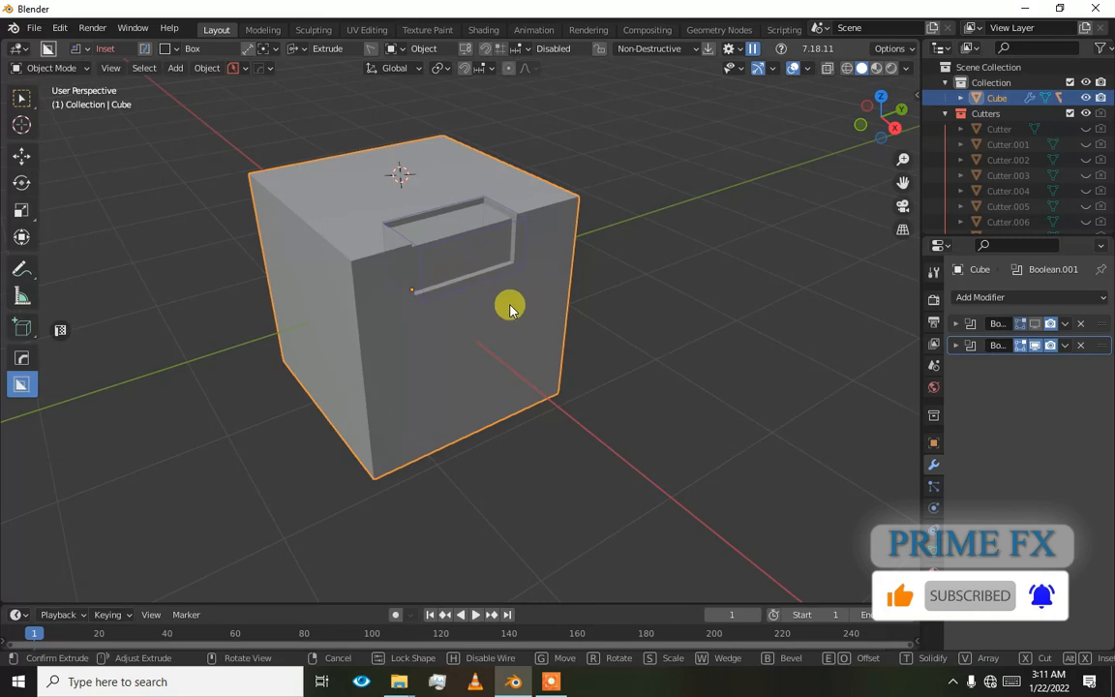
# - Adjust the inset's thickness with Solidify and apply the cut to the cube
pyautogui.press('t')
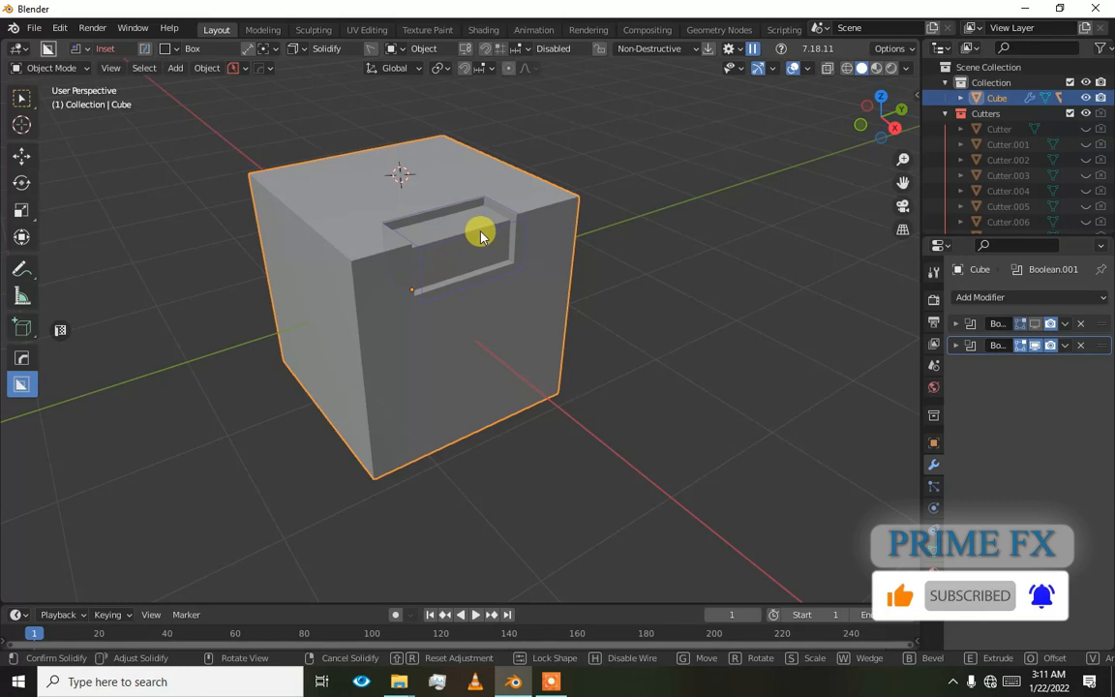
pyautogui.scroll(2, 480, 232)
pyautogui.click(480, 233)
pyautogui.keyDown('shift'); pyautogui.moveTo(480, 233); pyautogui.dragTo(483, 301, button='middle'); pyautogui.keyUp('shift')
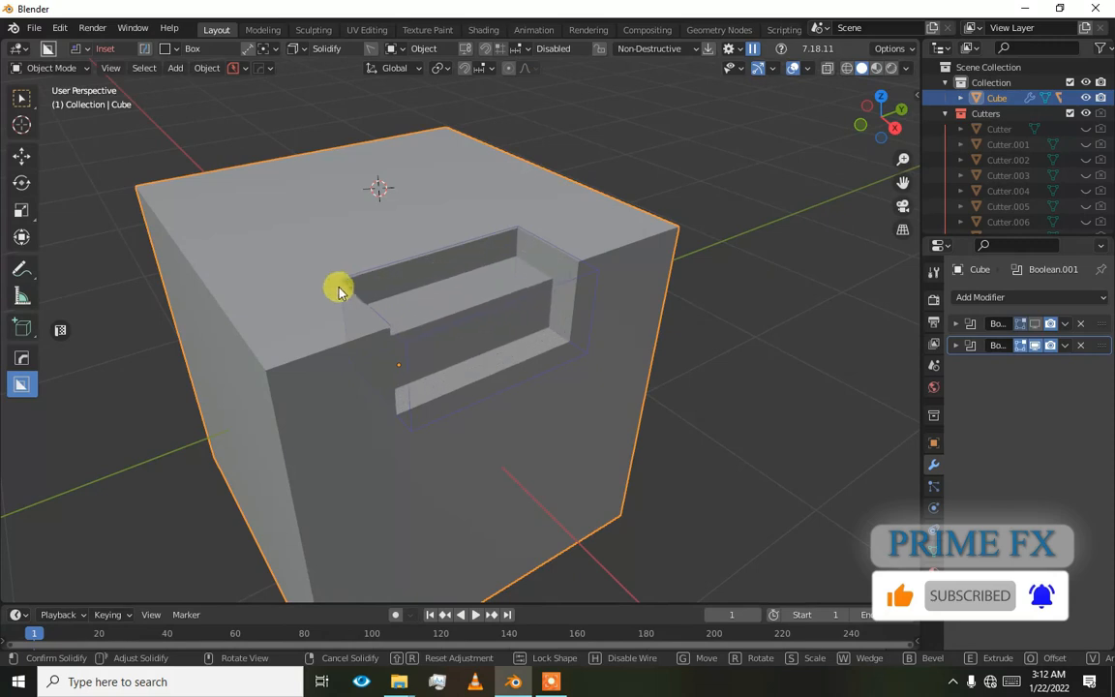
pyautogui.click(474, 326)
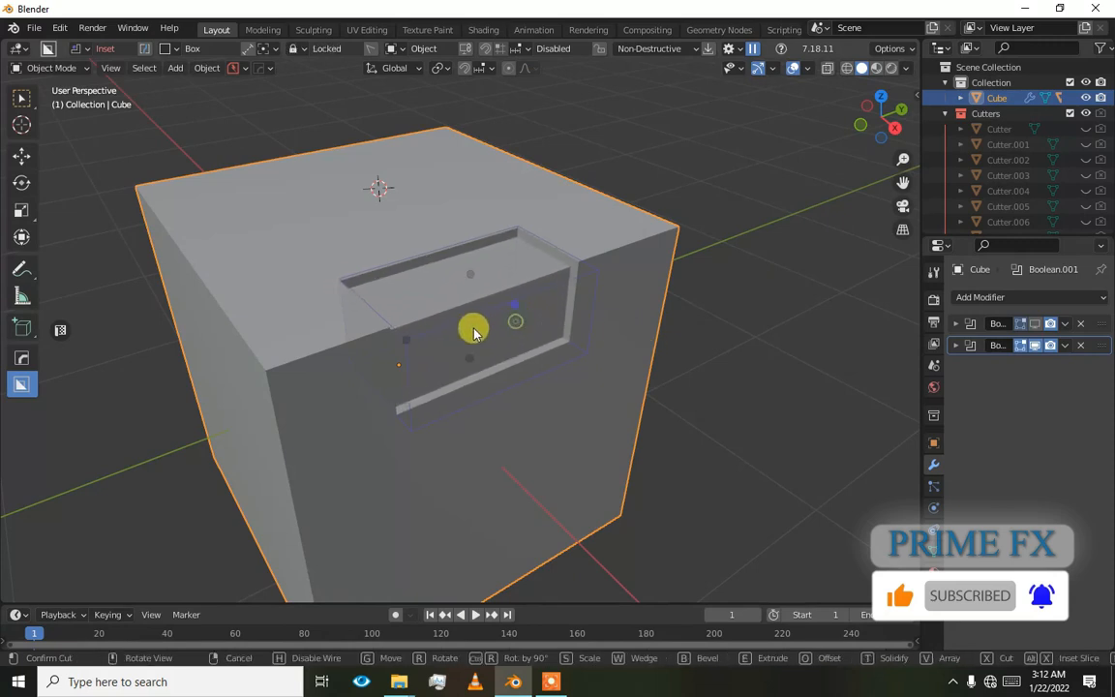
pyautogui.scroll(-2, 474, 320)
pyautogui.click(504, 279)
# - Draw a box across the upper edge of another side of the cube and extrude it downward into the body
pyautogui.moveTo(489, 267)
pyautogui.mouseDown(button='middle')
pyautogui.moveTo(411, 293)
pyautogui.moveTo(500, 299)
pyautogui.moveTo(478, 299)
pyautogui.moveTo(458, 385)
pyautogui.moveTo(431, 324)
pyautogui.mouseUp(button='middle')
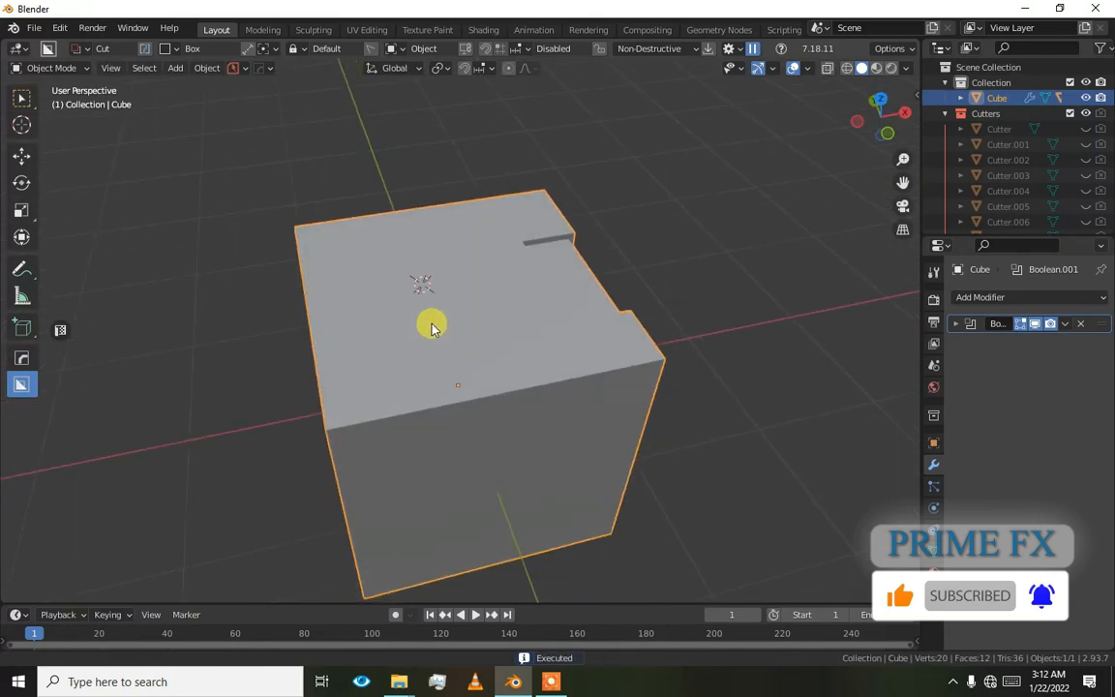
pyautogui.click(428, 324)
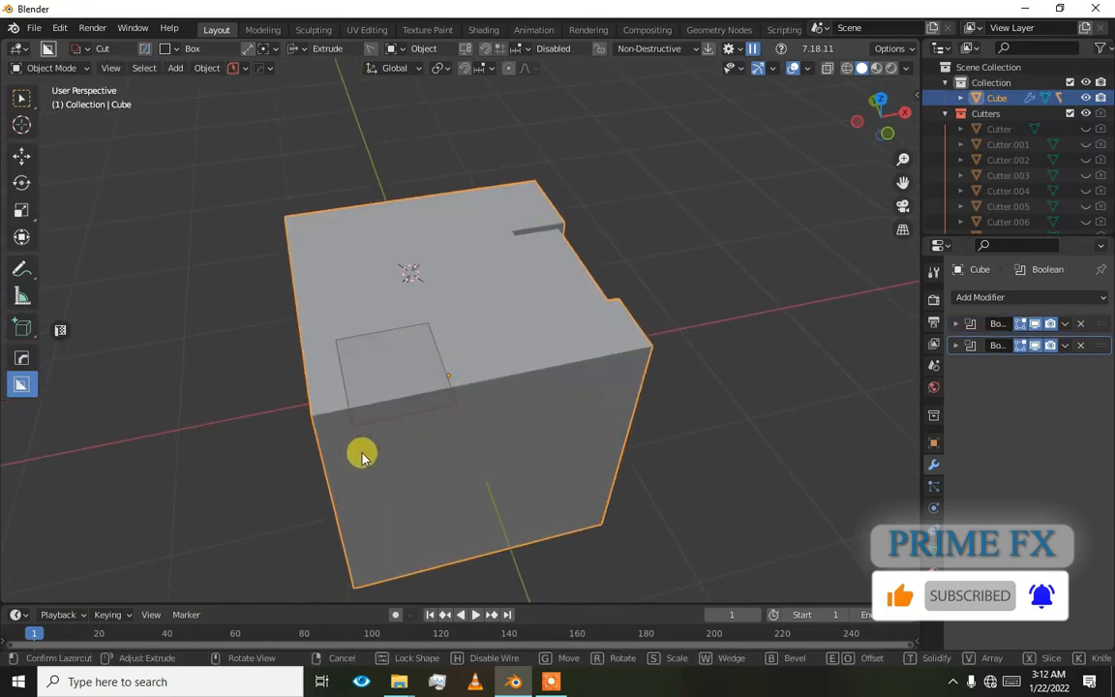
pyautogui.click(360, 451)
pyautogui.keyDown('alt'); pyautogui.moveTo(376, 489); pyautogui.dragTo(319, 449, button='middle'); pyautogui.keyUp('alt')
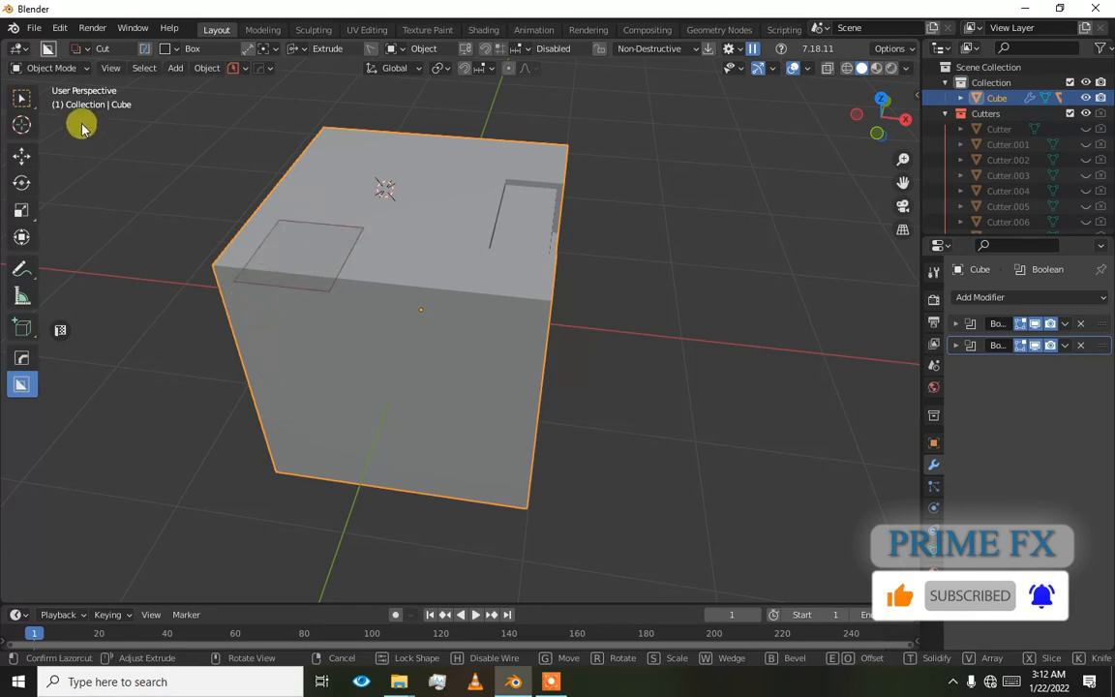
pyautogui.click(82, 50)
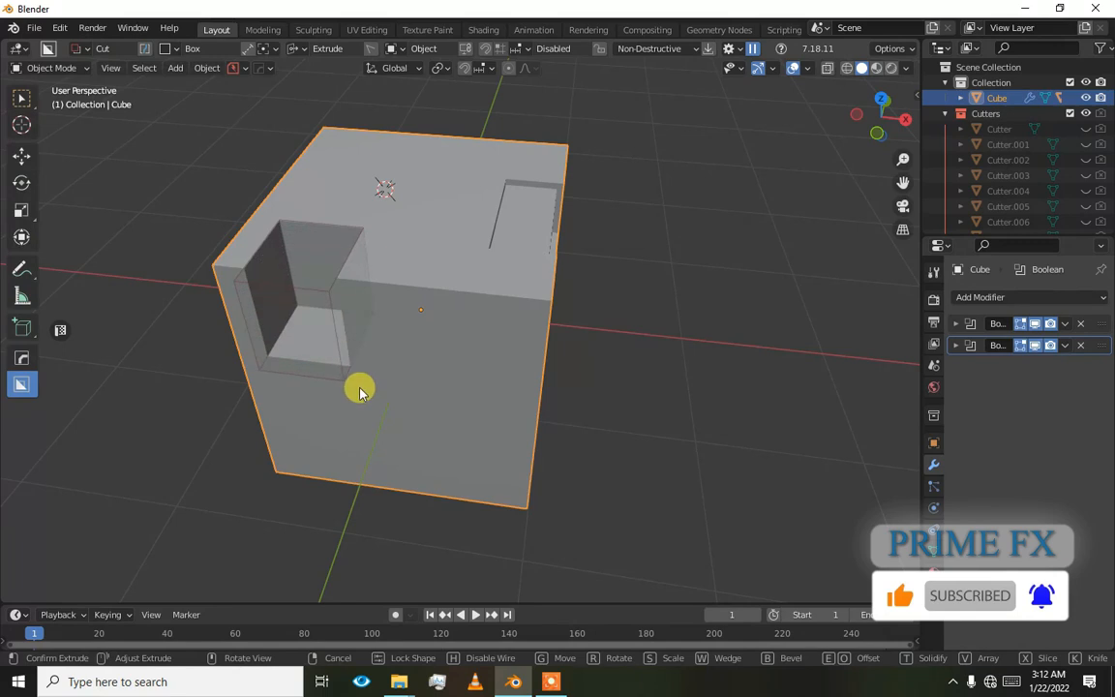
# - Cycle the second box cutter through the Slice, Intersect and Inset modes and back to Cut
pyautogui.press('x')
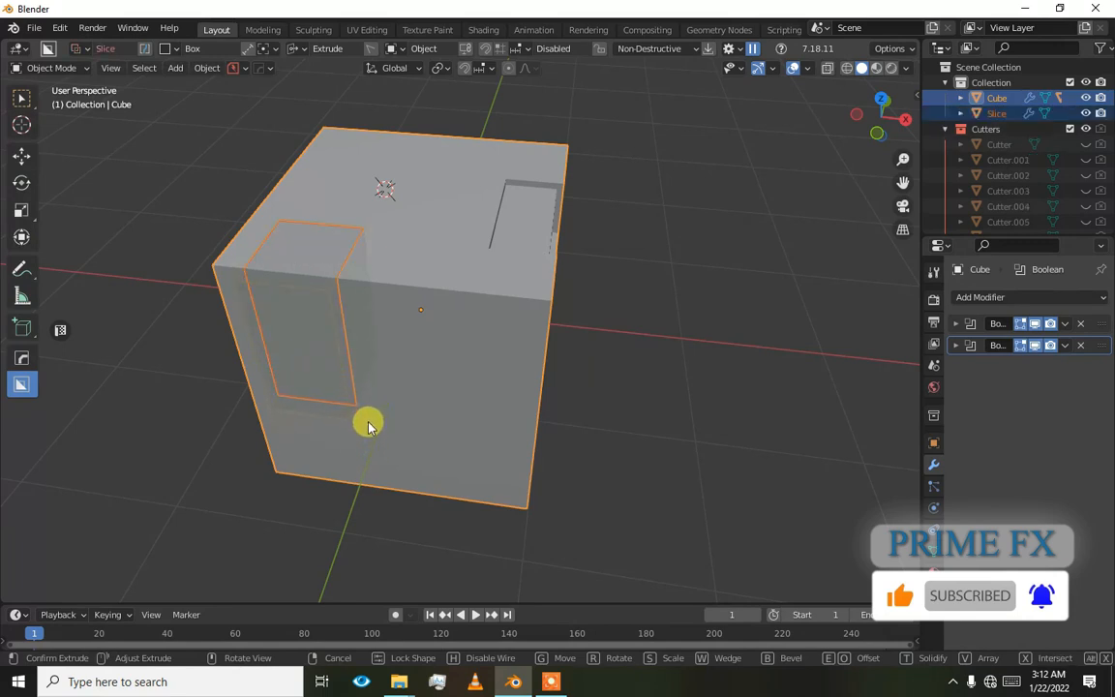
pyautogui.press('x')
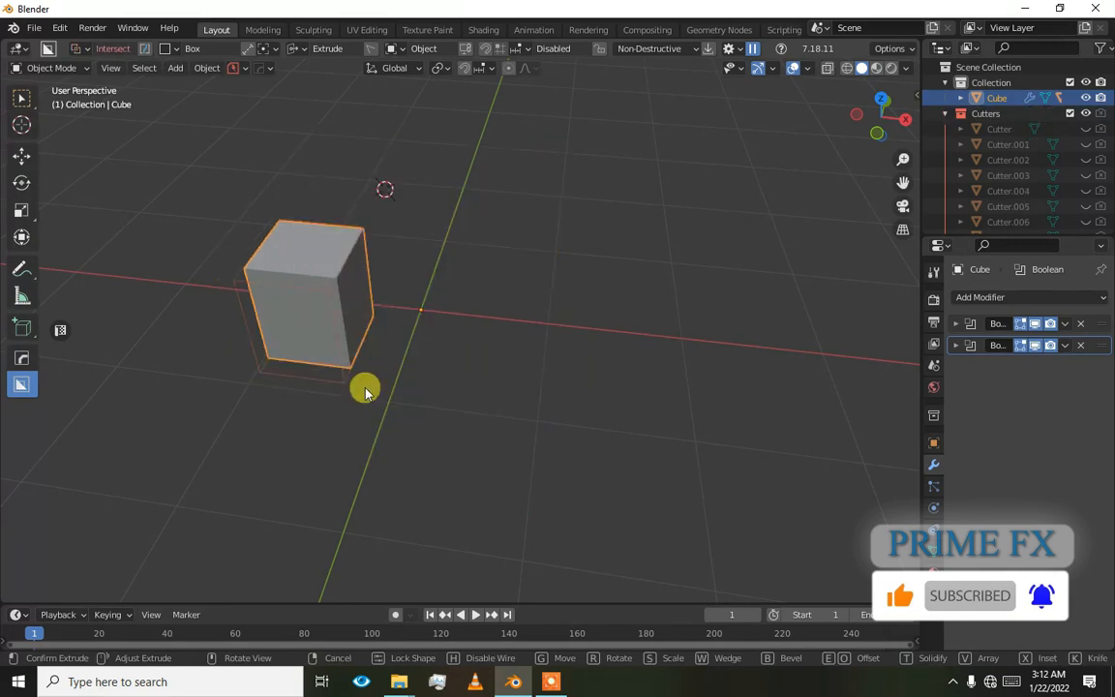
pyautogui.press('i')
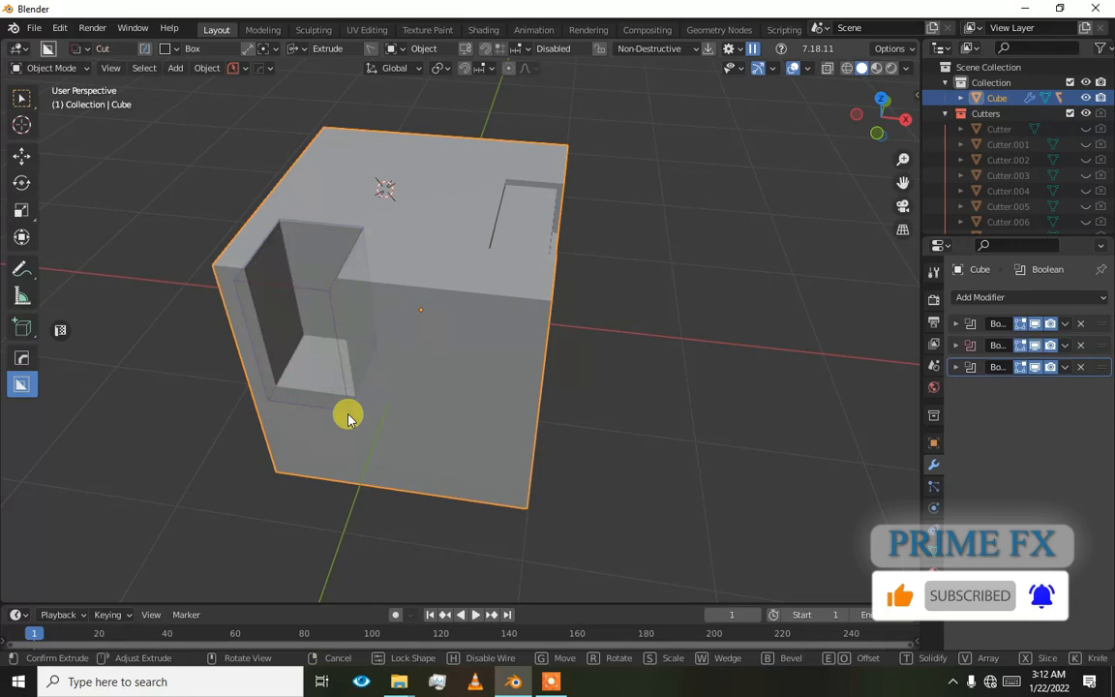
pyautogui.press('x')
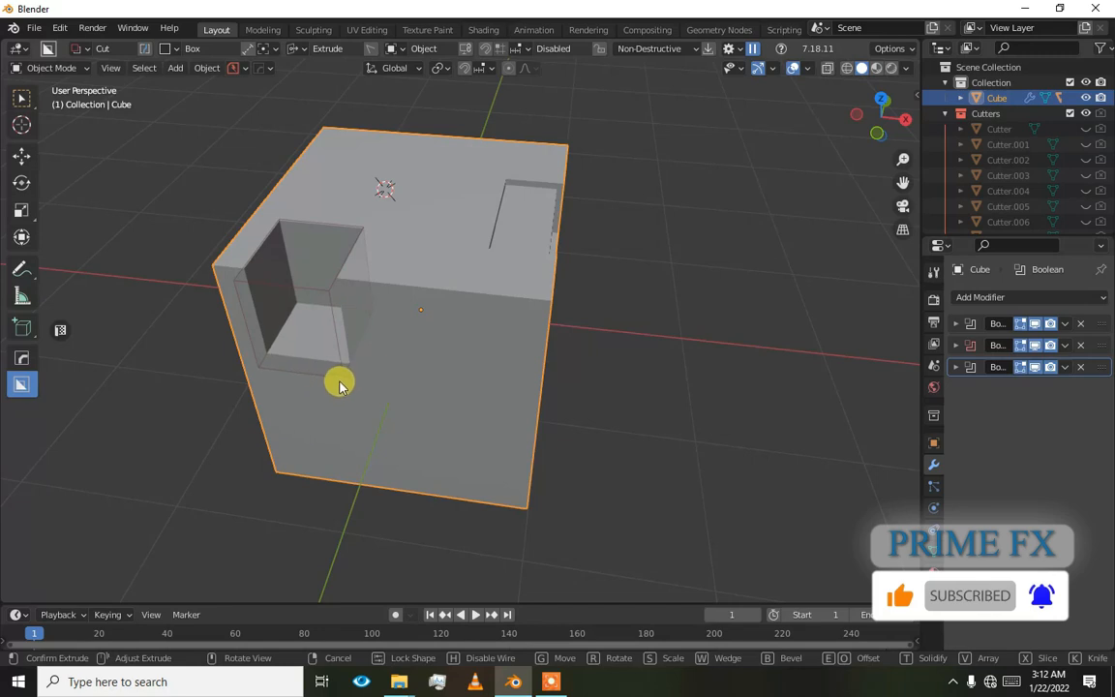
# - Solidify the second box cutter into a hollow frame and apply the cut to the cube
pyautogui.press('t')
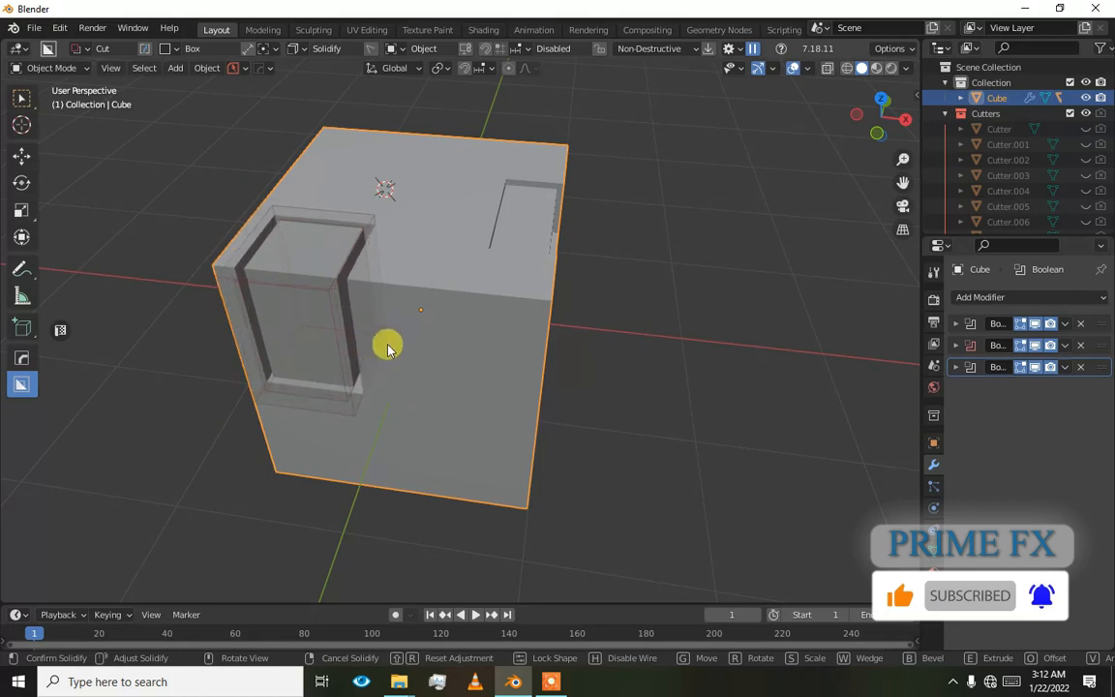
pyautogui.click(397, 344)
pyautogui.click(401, 314)
pyautogui.keyDown('alt'); pyautogui.moveTo(378, 319); pyautogui.dragTo(431, 300); pyautogui.keyUp('alt')
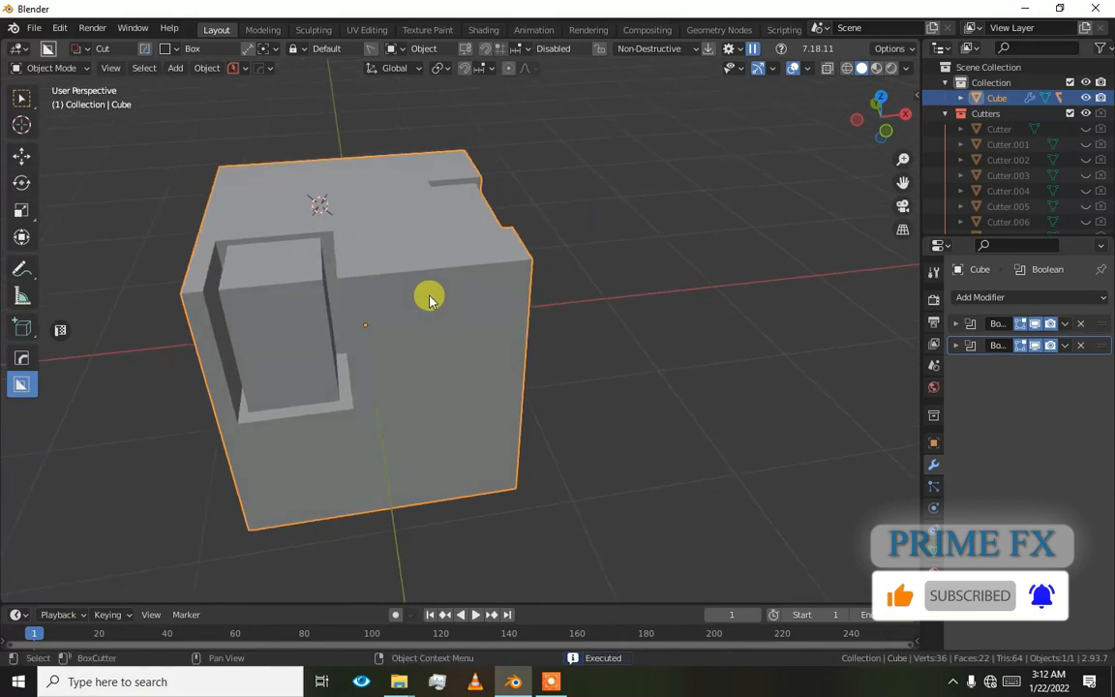
# - Add a Hard Ops bevel of 0.008 m with 3 segments, a 30° angle limit and 60° autosmooth to the cube
pyautogui.press('q')
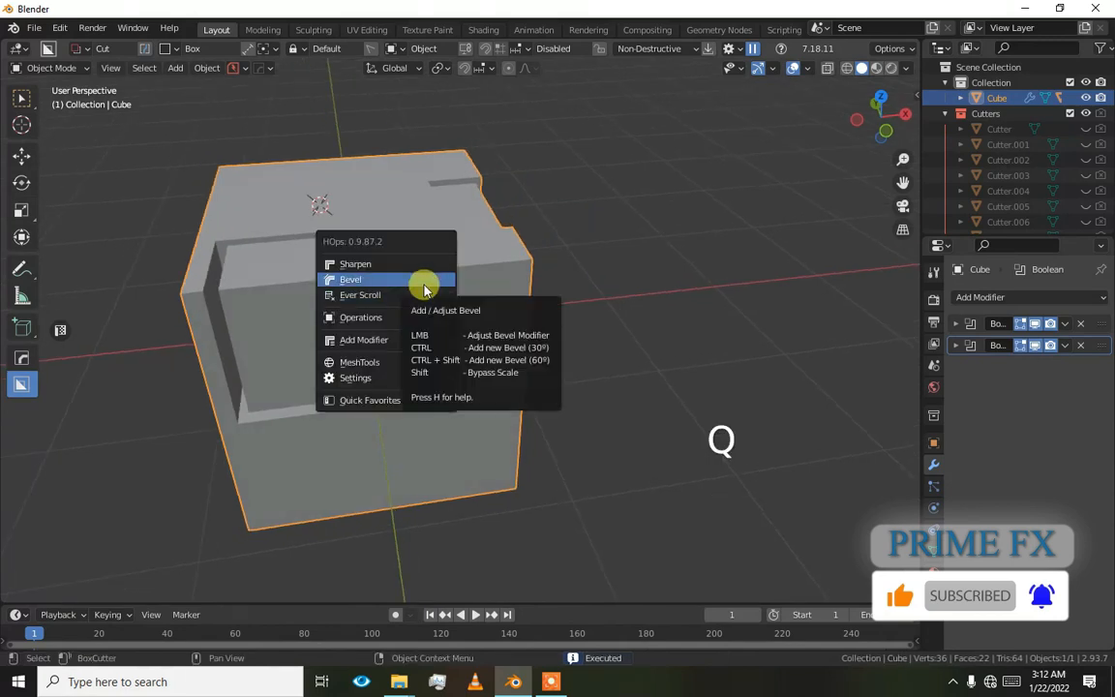
pyautogui.press('q')
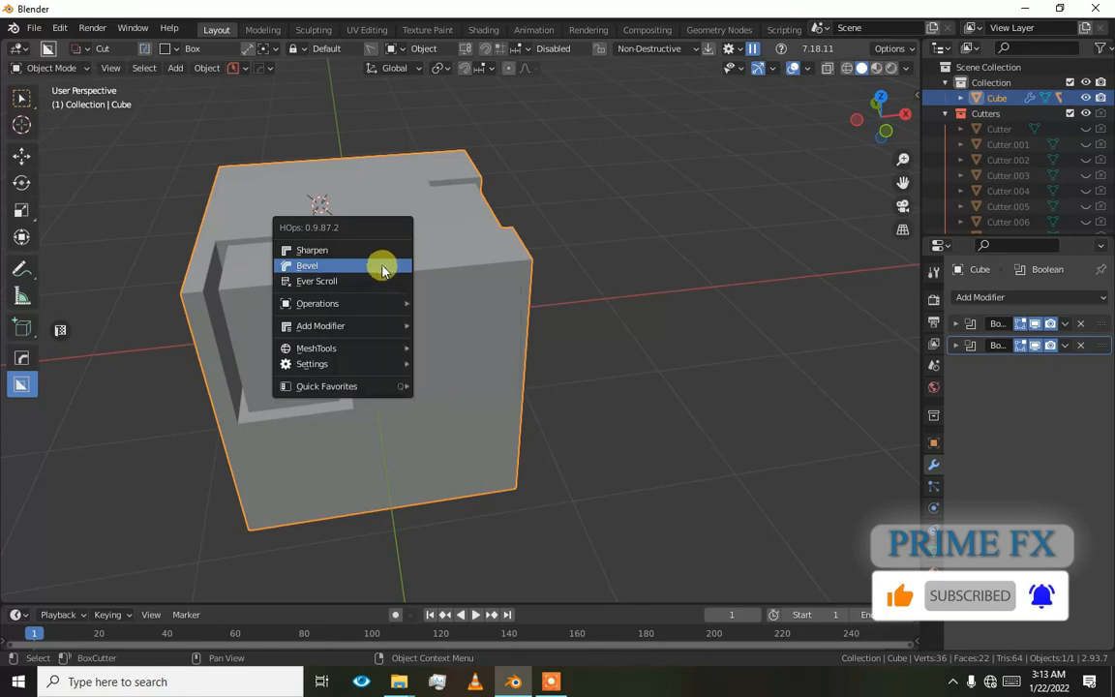
pyautogui.click(382, 266)
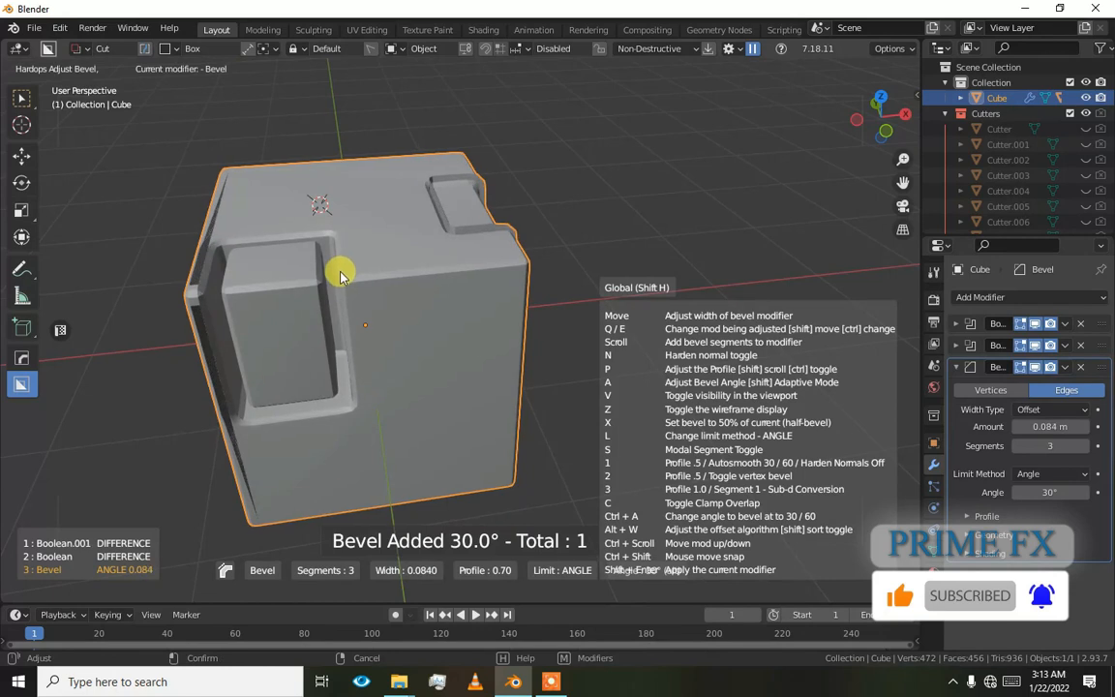
pyautogui.press('1')
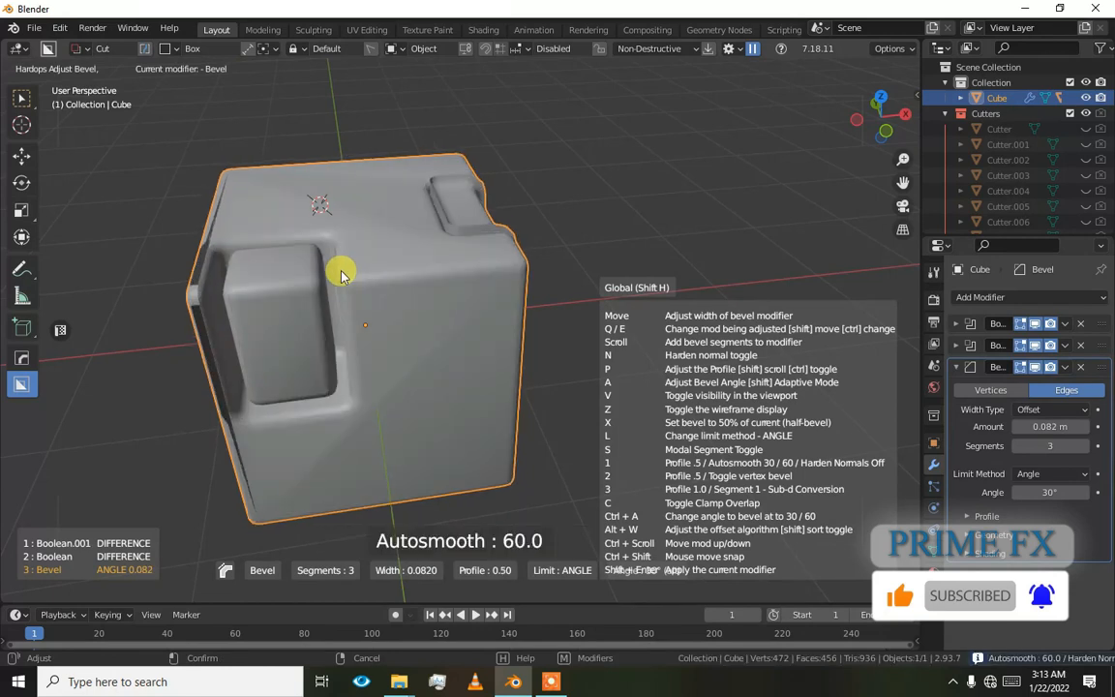
pyautogui.click(393, 268)
pyautogui.keyDown('alt'); pyautogui.moveTo(393, 269); pyautogui.dragTo(453, 276); pyautogui.keyUp('alt')
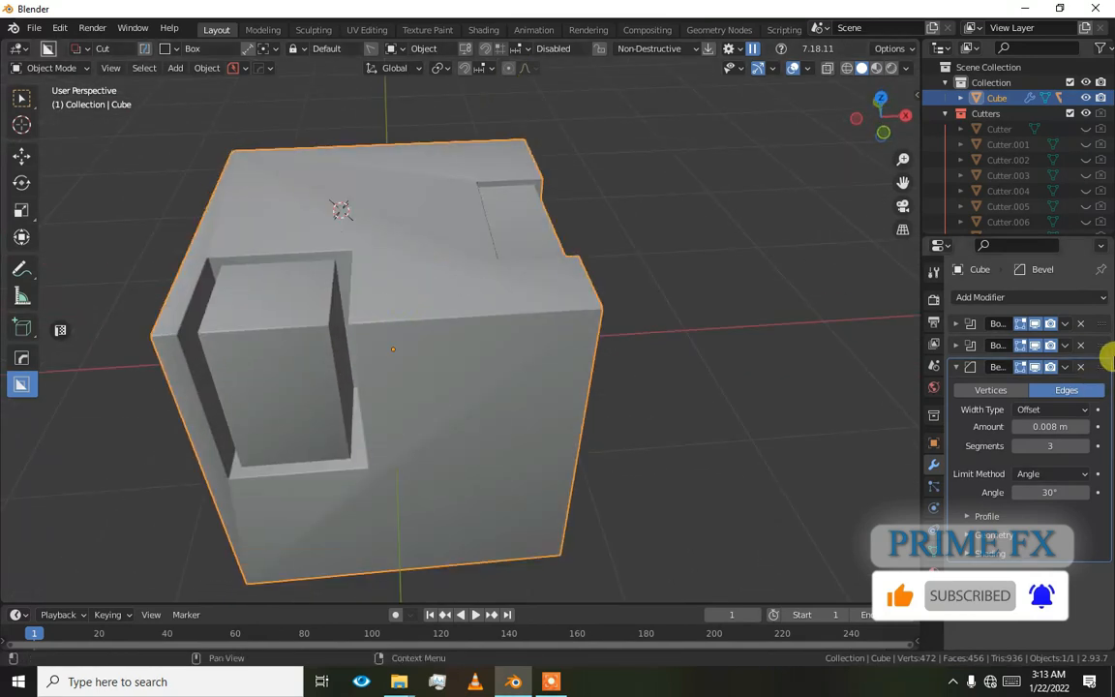
# - Remove the Bevel modifier and both Boolean modifiers from the cube
pyautogui.click(1081, 367)
pyautogui.click(1081, 344)
pyautogui.click(1081, 324)
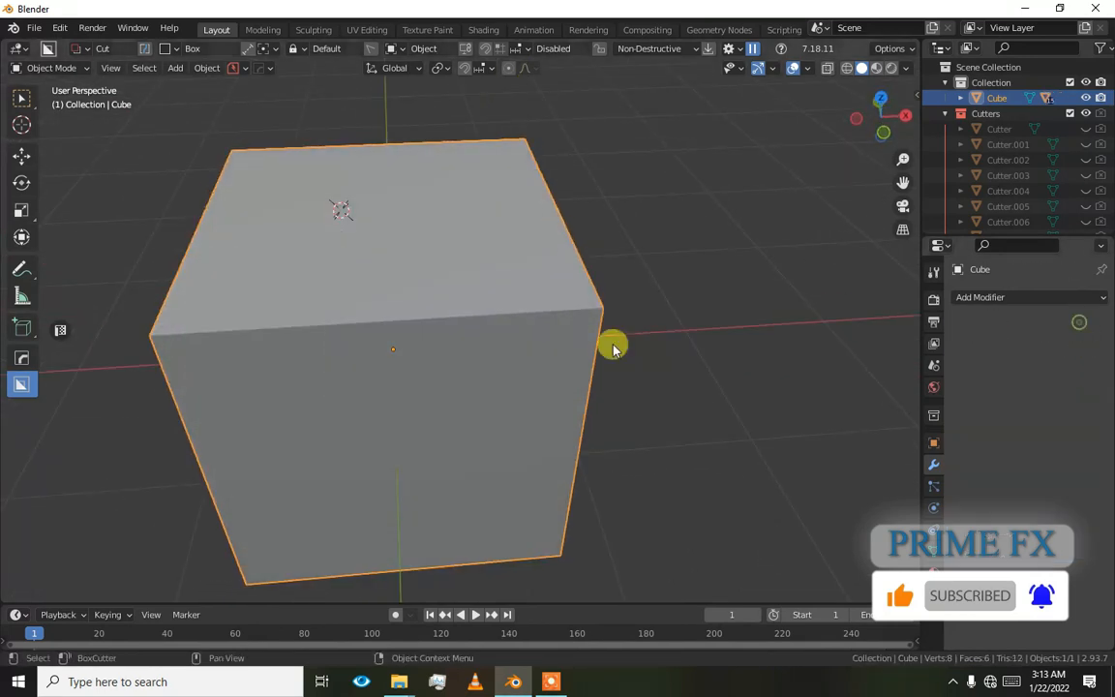
# - Cut a rectangular box notch into the cube across the upper edge of one side
pyautogui.moveTo(323, 282)
pyautogui.keyDown('alt'); pyautogui.mouseDown()
pyautogui.moveTo(418, 250)
pyautogui.moveTo(497, 251)
pyautogui.moveTo(384, 301)
pyautogui.moveTo(397, 316)
pyautogui.moveTo(482, 318)
pyautogui.moveTo(457, 340)
pyautogui.moveTo(534, 388)
pyautogui.mouseUp(); pyautogui.keyUp('alt')
pyautogui.click(568, 489)
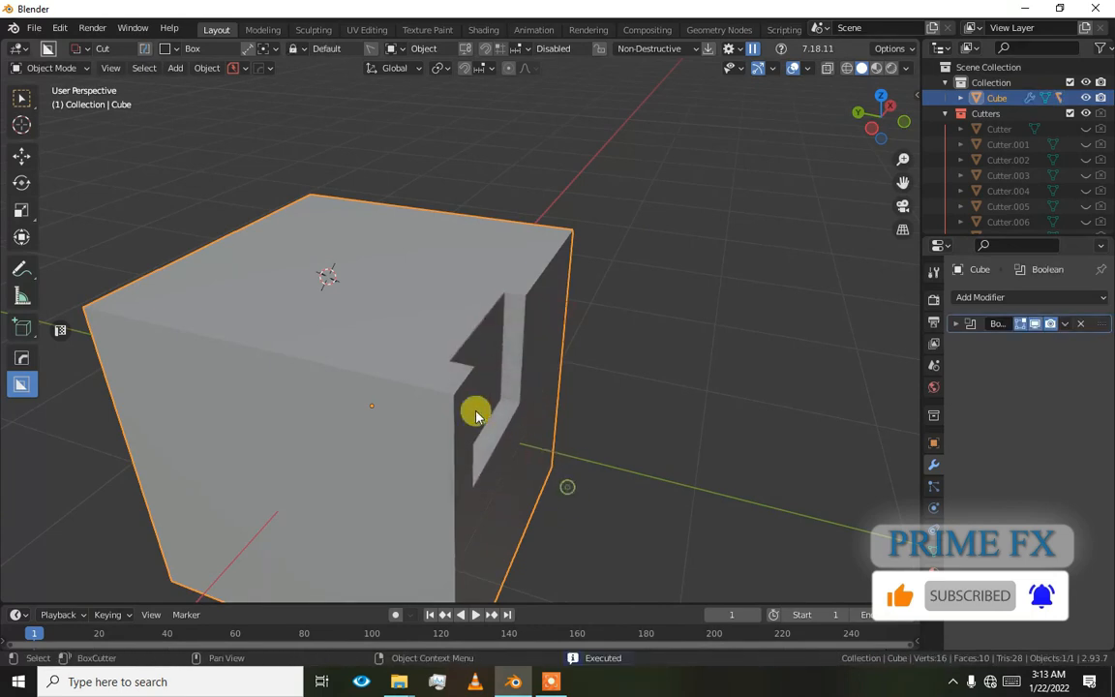
pyautogui.keyDown('shift'); pyautogui.moveTo(224, 281); pyautogui.dragTo(239, 291, button='middle'); pyautogui.keyUp('shift')
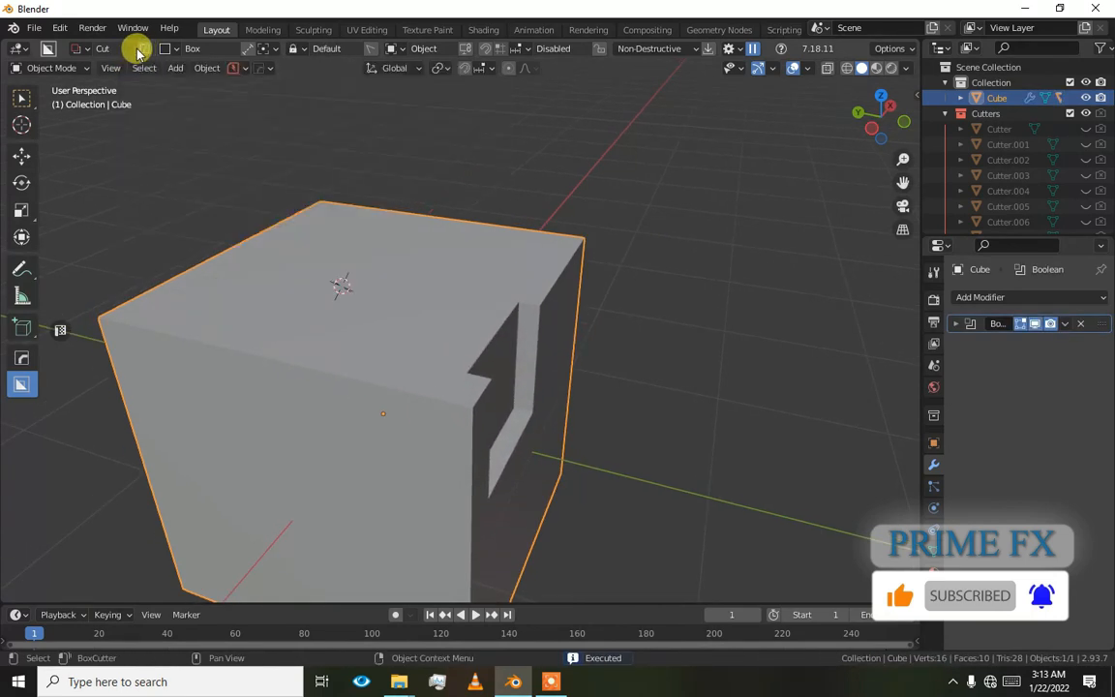
# - Try a rectangular box cut through the cube's top and front faces, and undo it
pyautogui.moveTo(271, 291)
pyautogui.mouseDown(button='middle')
pyautogui.moveTo(291, 334)
pyautogui.moveTo(281, 318)
pyautogui.moveTo(321, 331)
pyautogui.moveTo(358, 325)
pyautogui.moveTo(372, 290)
pyautogui.mouseUp(button='middle')
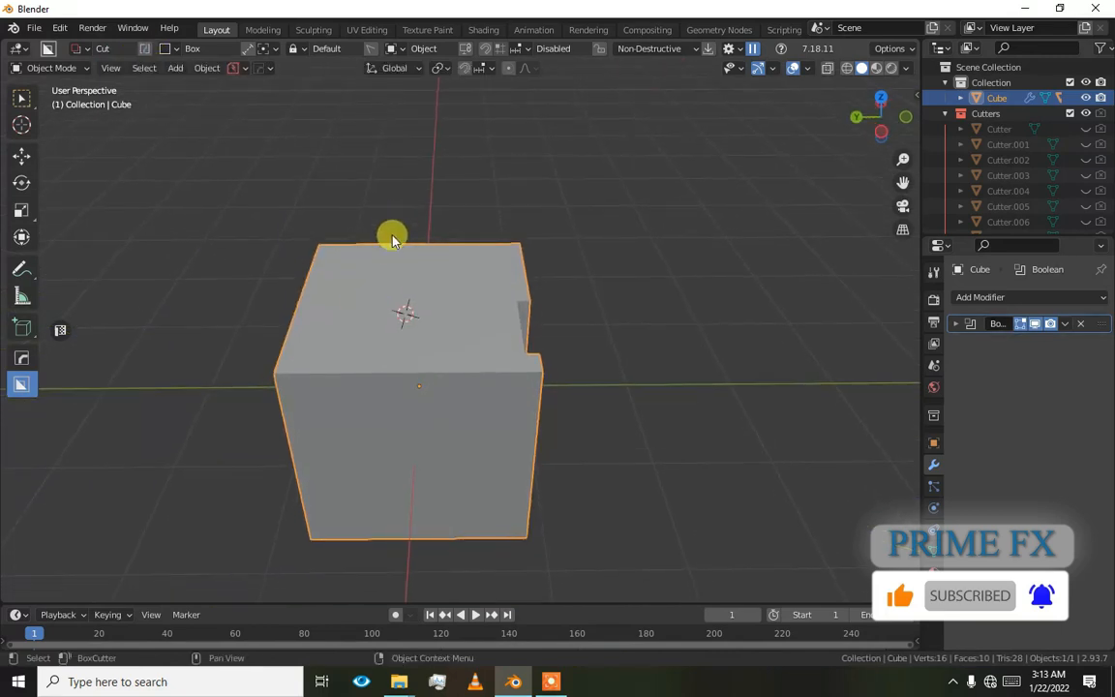
pyautogui.moveTo(346, 293)
pyautogui.mouseDown()
pyautogui.moveTo(401, 406)
pyautogui.moveTo(437, 420)
pyautogui.mouseUp()
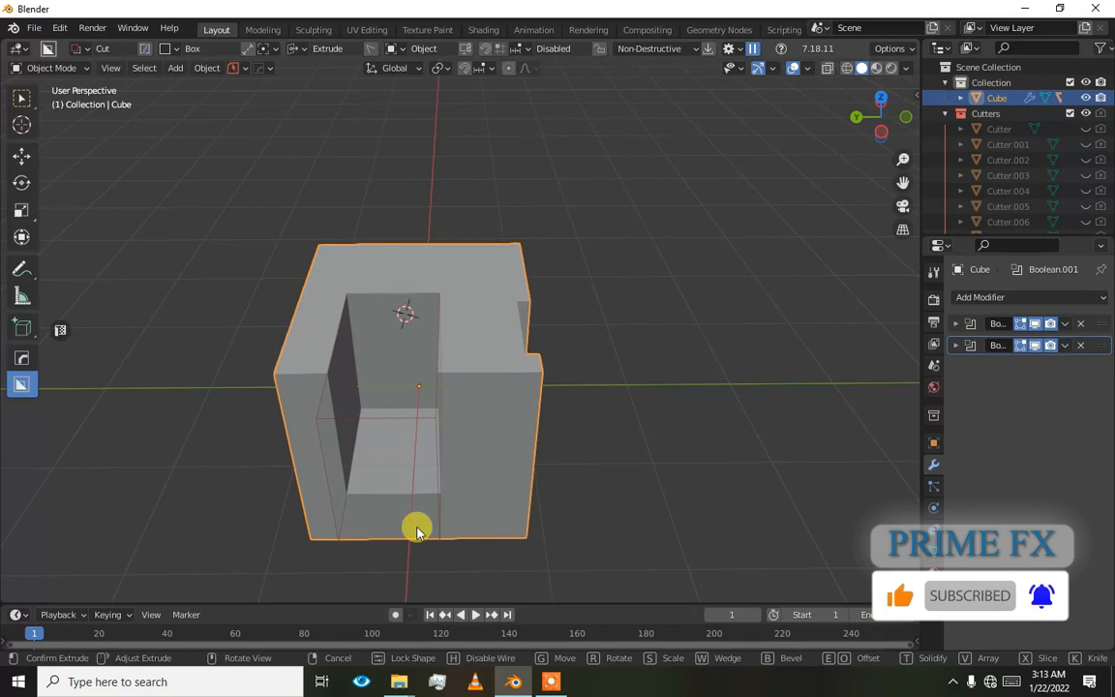
pyautogui.click(418, 531)
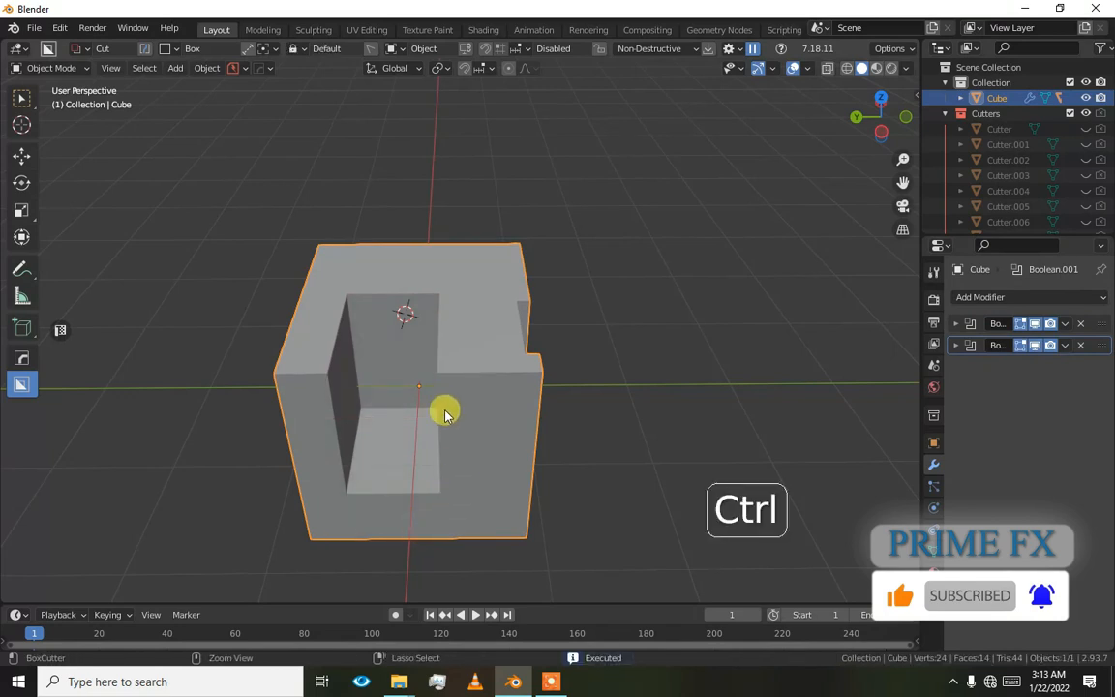
pyautogui.hotkey('ctrl', 'z')
# - Use BoxCutter's Knife mode to cut two overlapping box outlines into the cube across its upper front edge
pyautogui.moveTo(419, 326); pyautogui.dragTo(346, 554)
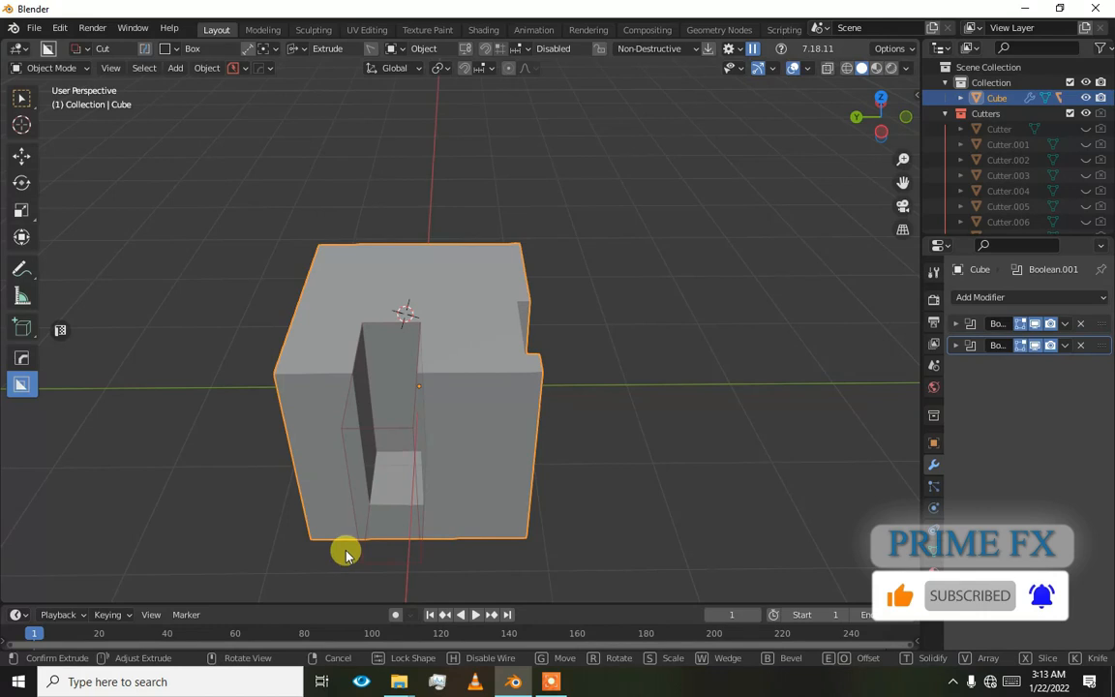
pyautogui.rightClick(345, 554)
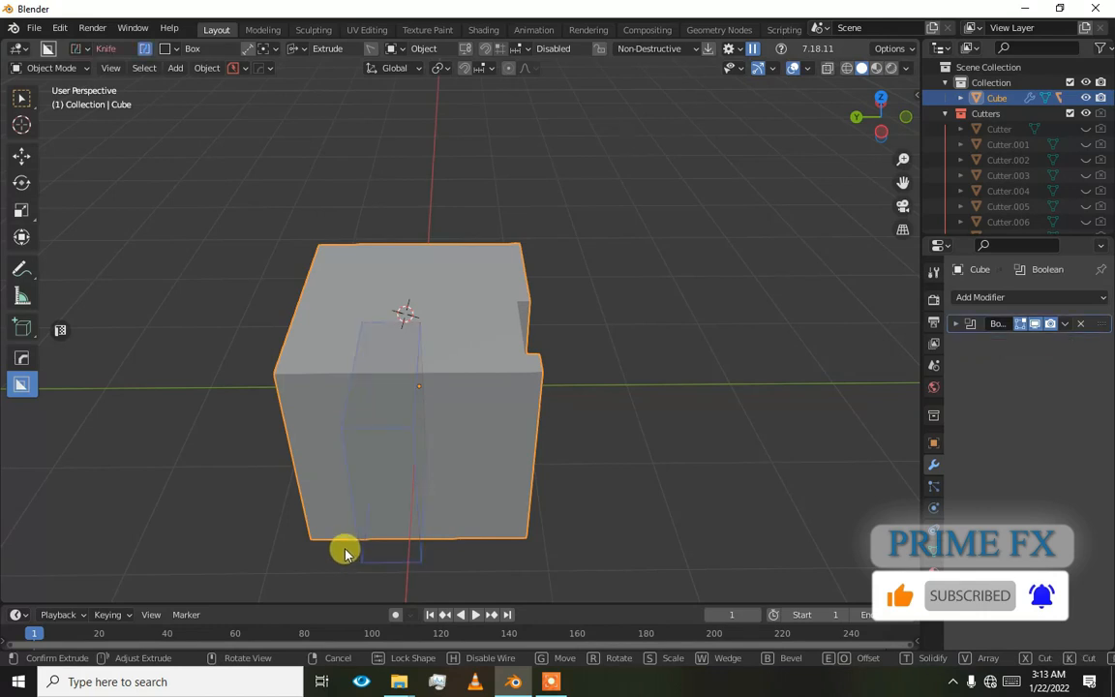
pyautogui.keyDown('alt'); pyautogui.moveTo(476, 410); pyautogui.dragTo(475, 348); pyautogui.keyUp('alt')
pyautogui.moveTo(476, 296)
pyautogui.mouseDown()
pyautogui.moveTo(418, 325)
pyautogui.moveTo(409, 353)
pyautogui.mouseUp()
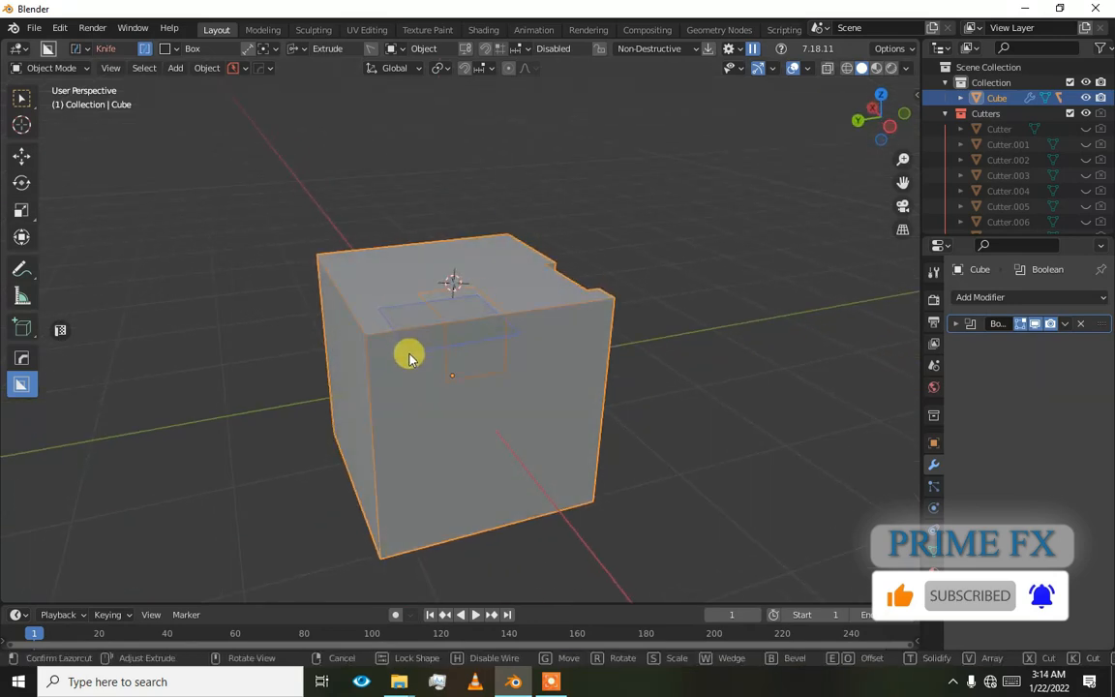
pyautogui.click(419, 428)
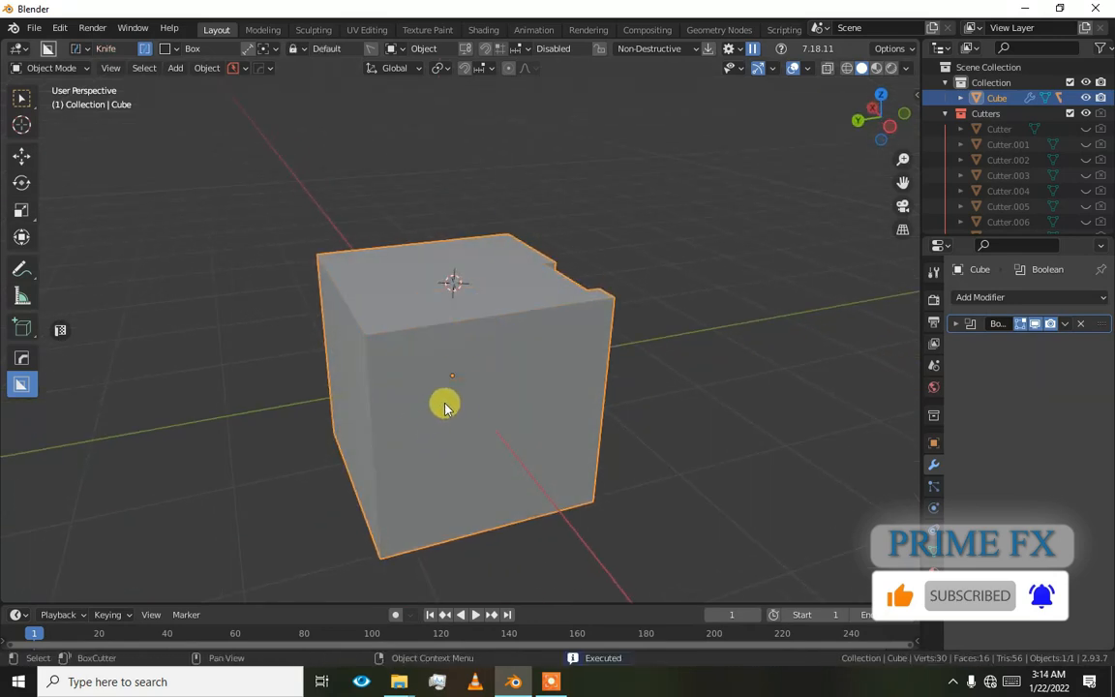
# - Enter Edit Mode on the cube, clear the selection and examine the edges and vertices of the knife outlines
pyautogui.scroll(6, 493, 374)
pyautogui.press('Tab')
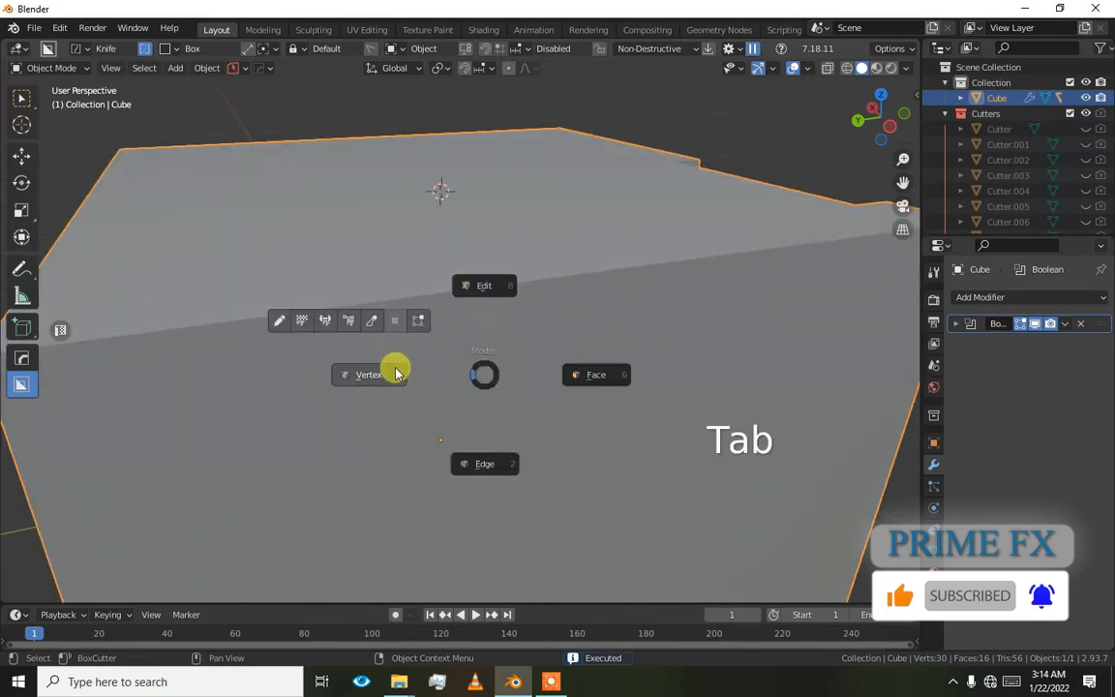
pyautogui.click(413, 326)
pyautogui.keyDown('alt'); pyautogui.moveTo(414, 327); pyautogui.dragTo(414, 360); pyautogui.keyUp('alt')
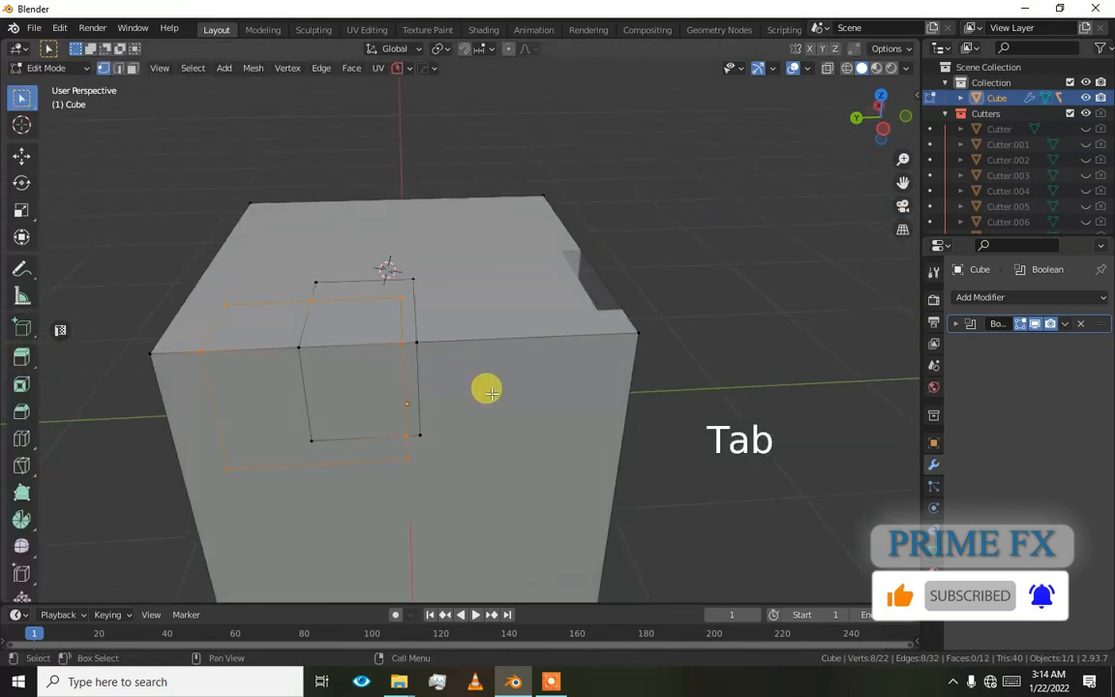
pyautogui.click(491, 388)
pyautogui.moveTo(404, 378); pyautogui.dragTo(445, 371, button='middle')
pyautogui.scroll(1, 443, 367)
pyautogui.scroll(-1, 367, 353)
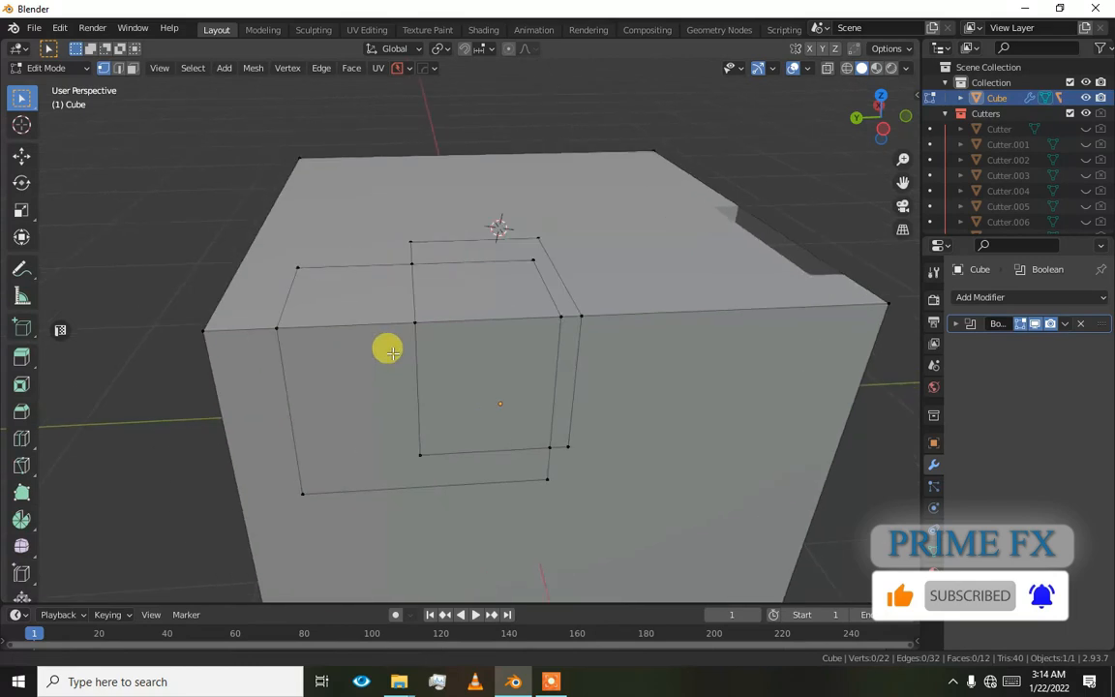
pyautogui.scroll(-5, 94, 422)
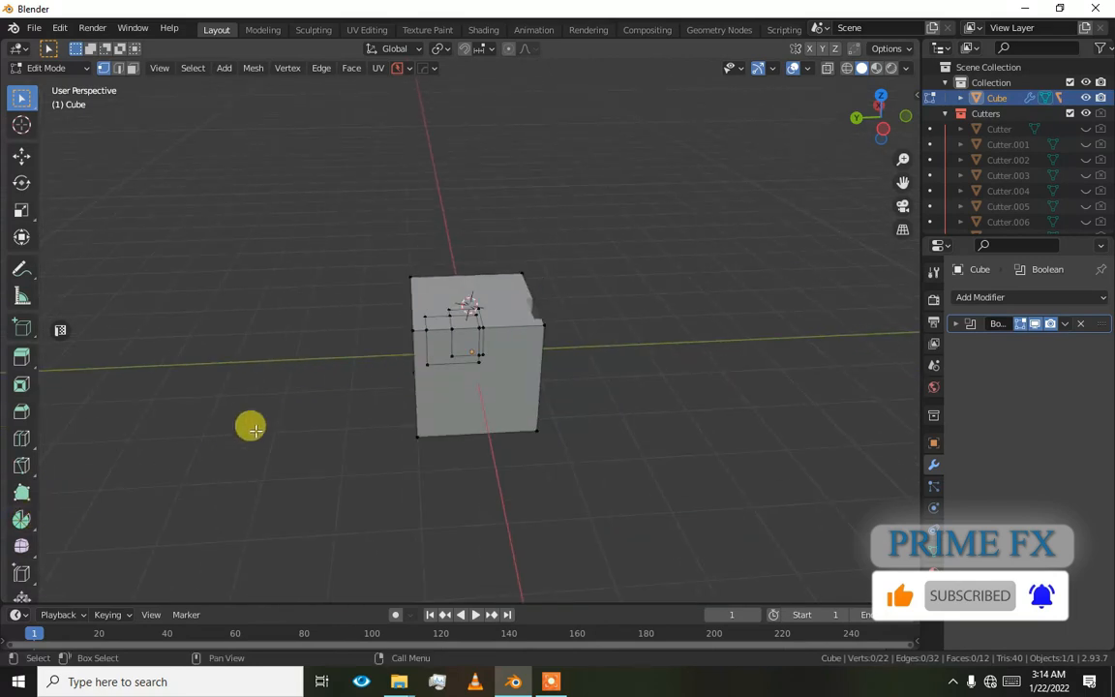
pyautogui.scroll(7, 319, 392)
# - Try to move the vertex where the second knife outline meets the cube's upper front edge
pyautogui.click(395, 325)
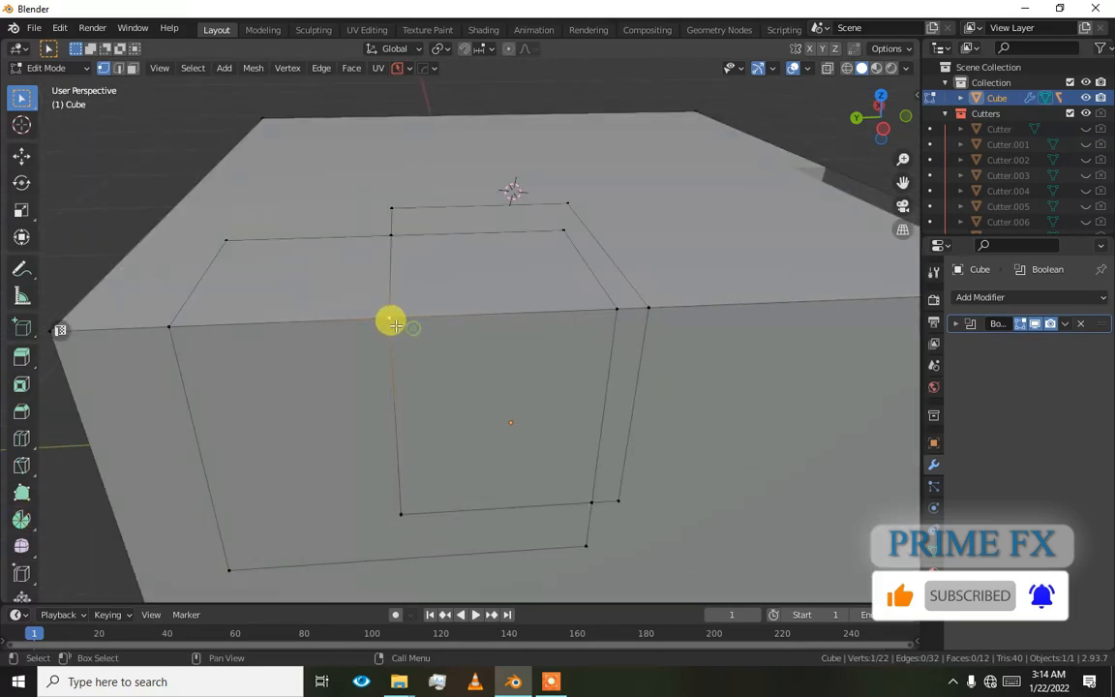
pyautogui.press('g')
pyautogui.rightClick(406, 329)
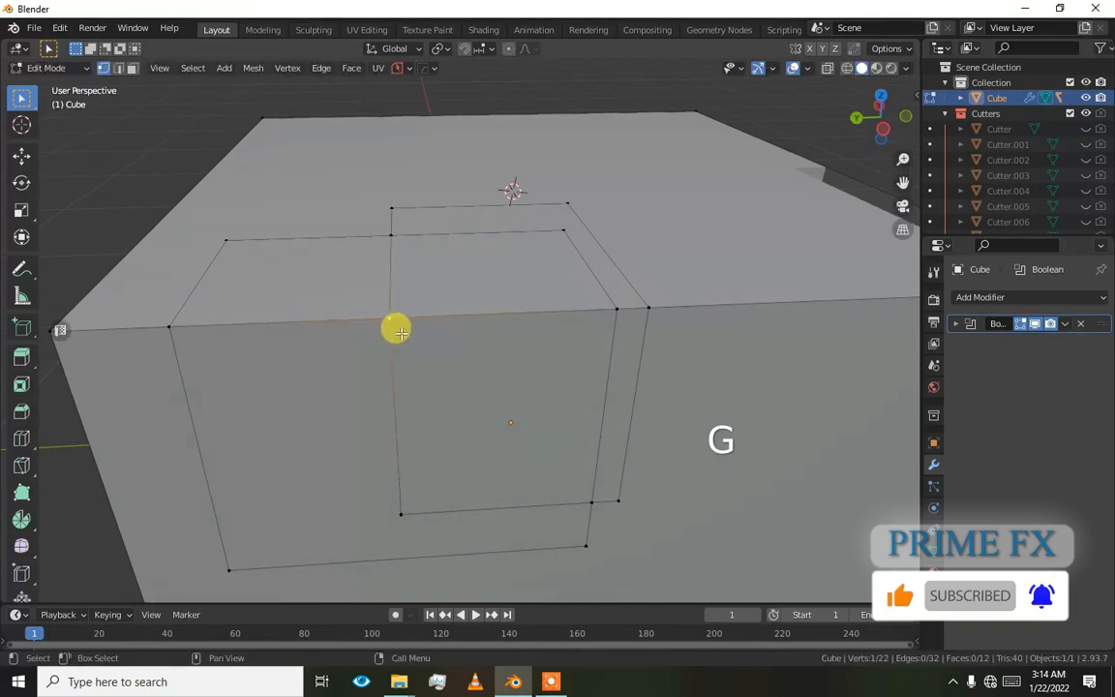